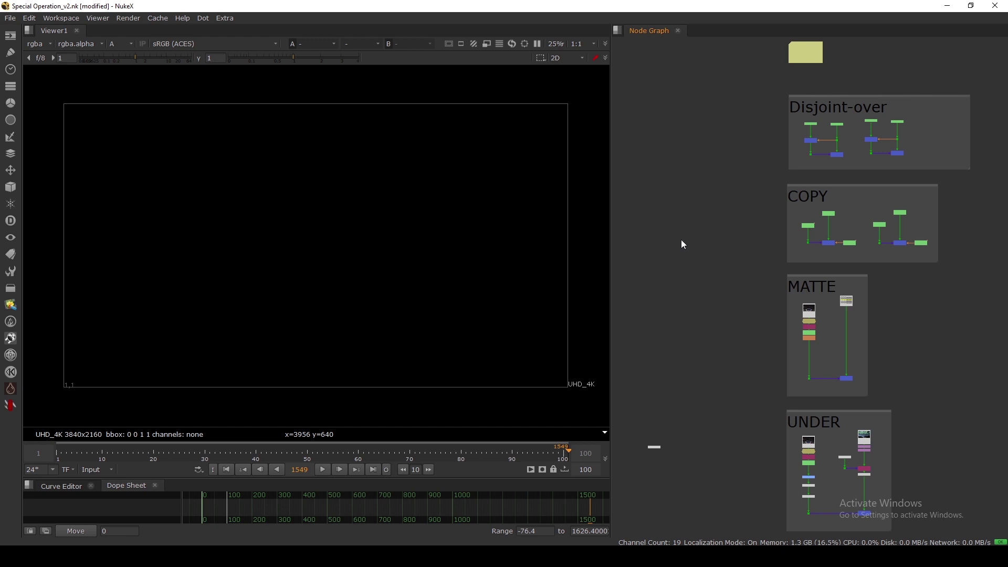
{"action": "middle_click_drag", "start_coordinate": [747, 220], "coordinate": [726, 215]}
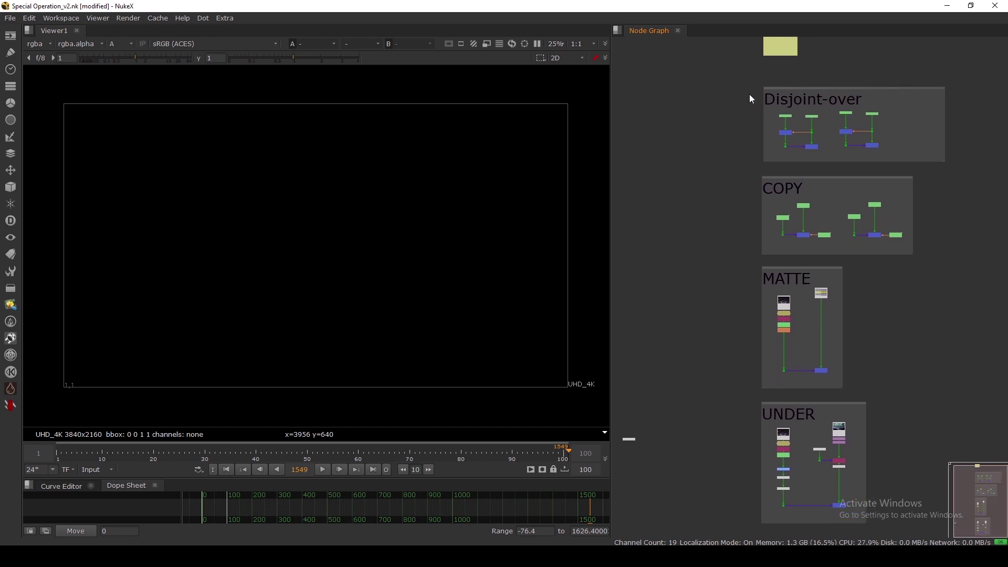
{"action": "left_click_drag", "start_coordinate": [716, 71], "coordinate": [850, 182]}
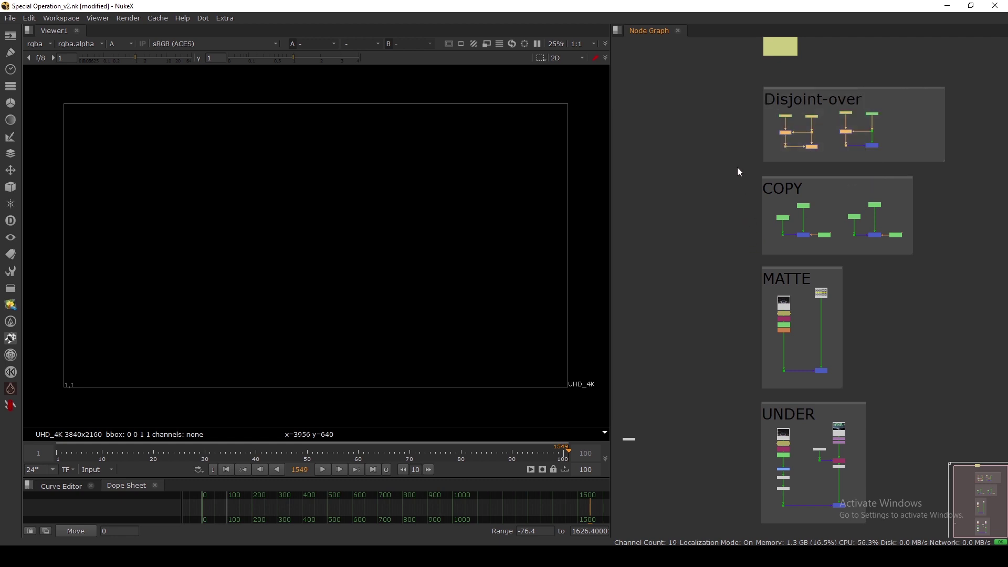
{"action": "left_click", "coordinate": [737, 172]}
{"action": "left_click_drag", "start_coordinate": [749, 299], "coordinate": [749, 299]}
{"action": "left_click_drag", "start_coordinate": [756, 430], "coordinate": [761, 437]}
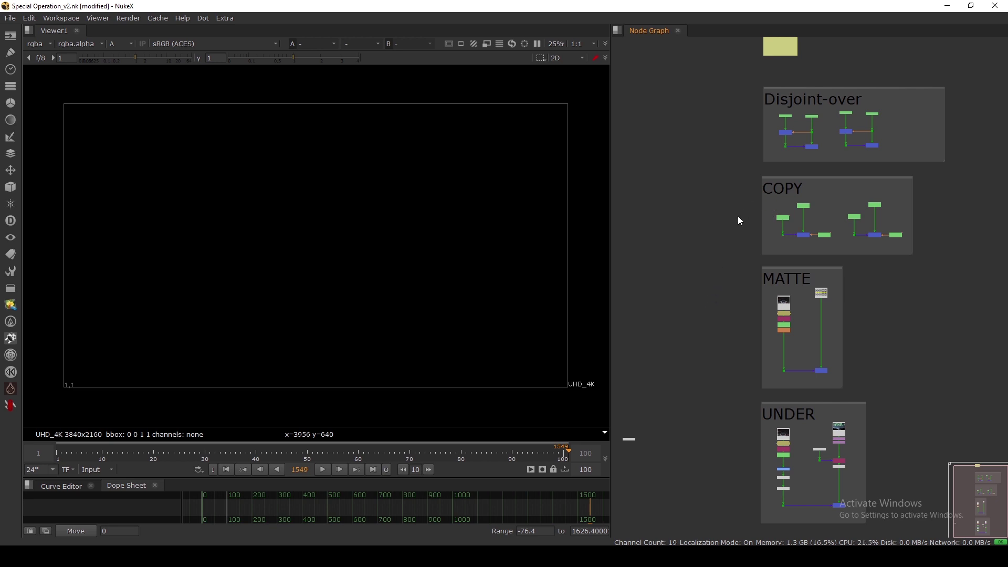
Nudge the Roto11 and Roto12 nodes slightly upward in the Disjoint-over group
{"action": "middle_click_drag", "start_coordinate": [736, 229], "coordinate": [705, 270]}
{"action": "scroll", "coordinate": [763, 173], "scroll_direction": "up", "scroll_amount": 3}
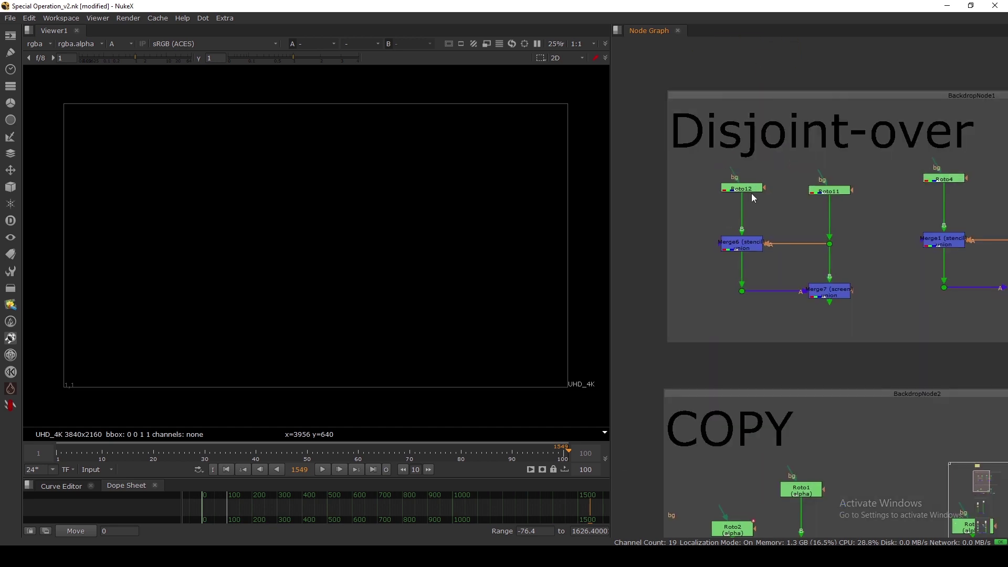
{"action": "scroll", "coordinate": [787, 181], "scroll_direction": "up", "scroll_amount": 2}
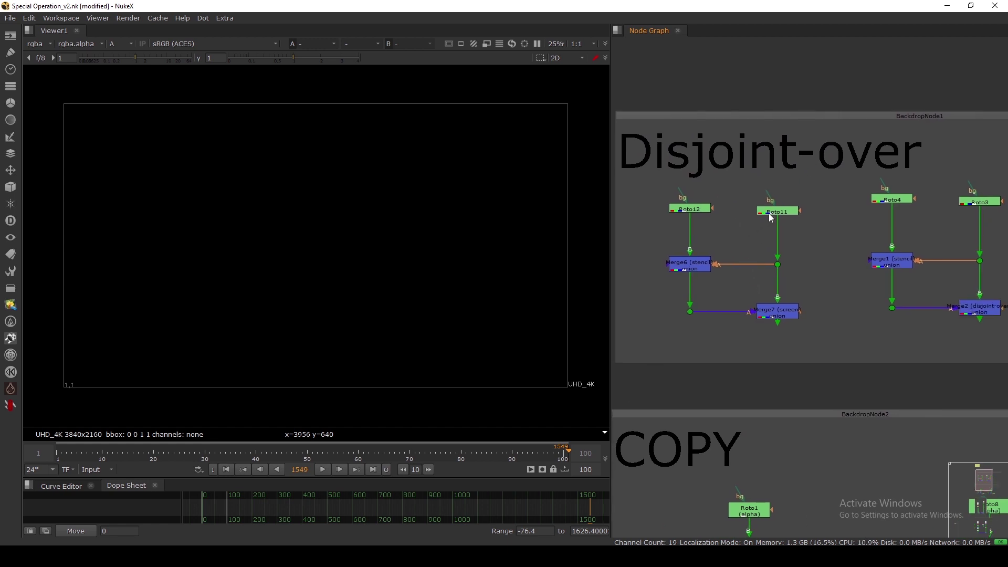
{"action": "left_click_drag", "start_coordinate": [770, 212], "coordinate": [771, 206]}
{"action": "middle_click_drag", "start_coordinate": [735, 224], "coordinate": [761, 214]}
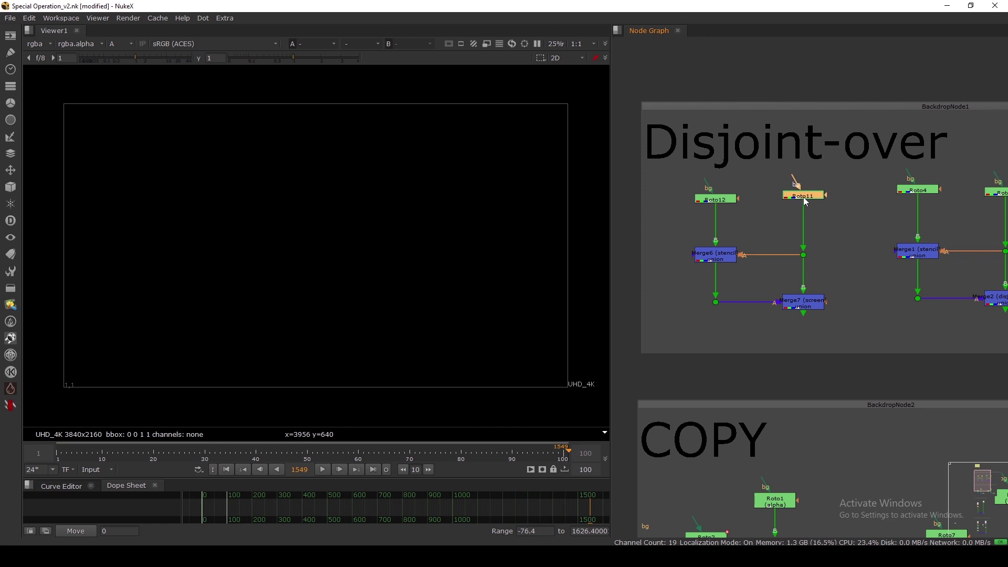
{"action": "left_click_drag", "start_coordinate": [849, 173], "coordinate": [638, 231]}
{"action": "left_click_drag", "start_coordinate": [731, 199], "coordinate": [731, 197]}
{"action": "left_click", "coordinate": [755, 223]}
View the Roto11 node's output in the viewer and switch the display from alpha to RGB
{"action": "left_click", "coordinate": [802, 196]}
{"action": "key", "text": "1"}
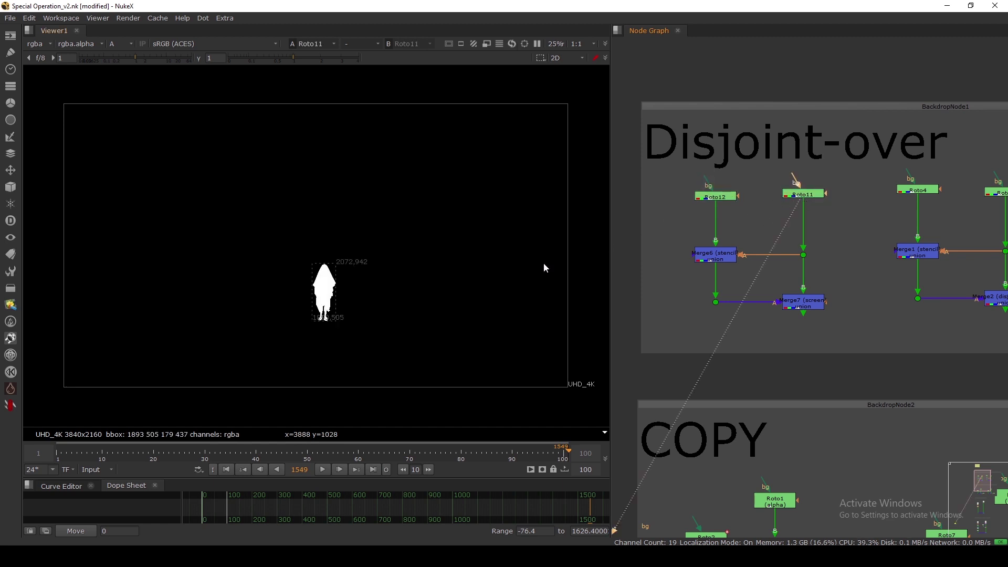
{"action": "scroll", "coordinate": [338, 312], "scroll_direction": "up", "scroll_amount": 6}
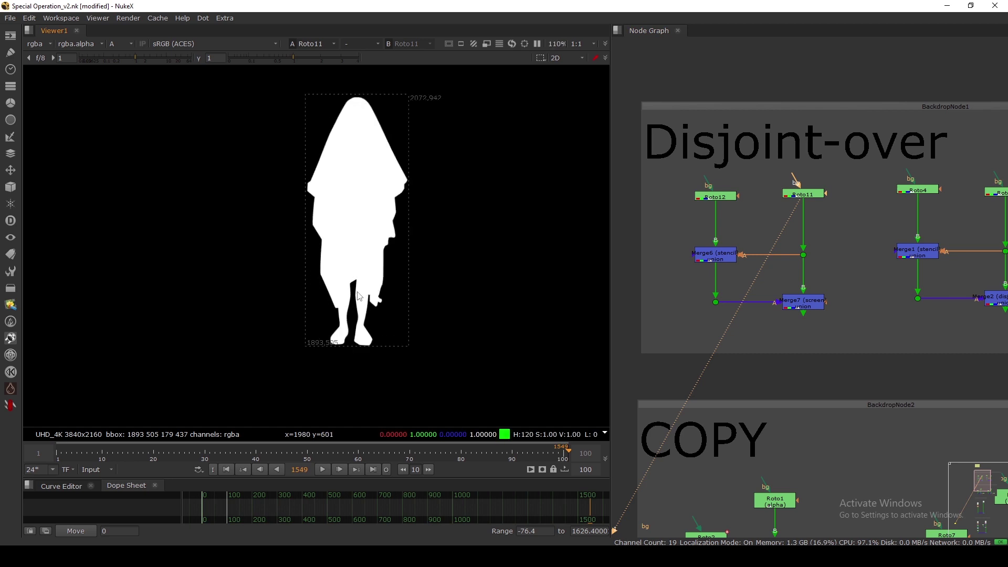
{"action": "key", "text": "a"}
{"action": "middle_click_drag", "start_coordinate": [377, 224], "coordinate": [380, 247]}
{"action": "mouse_move", "coordinate": [453, 150]}
{"action": "left_mouse_down"}
{"action": "mouse_move", "coordinate": [304, 356]}
{"action": "mouse_move", "coordinate": [309, 373]}
{"action": "left_mouse_up"}
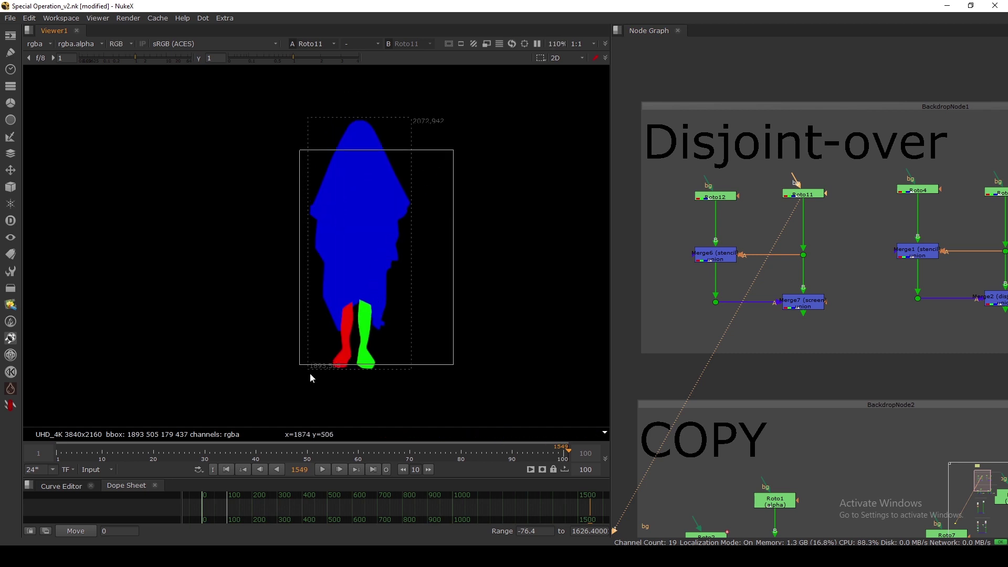
View Roto12 and then Roto11 again to compare the shapes of the two mattes
{"action": "middle_click_drag", "start_coordinate": [719, 197], "coordinate": [717, 198]}
{"action": "left_click", "coordinate": [713, 201]}
{"action": "key", "text": "1"}
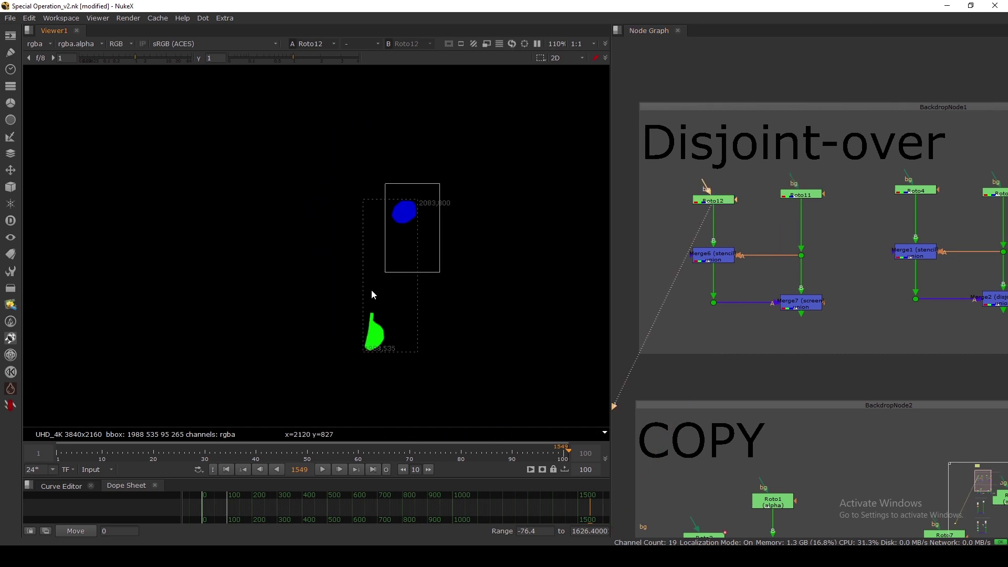
{"action": "left_click", "coordinate": [809, 194]}
{"action": "key", "text": "1"}
{"action": "left_click_drag", "start_coordinate": [442, 253], "coordinate": [331, 369]}
{"action": "middle_click_drag", "start_coordinate": [721, 253], "coordinate": [706, 254]}
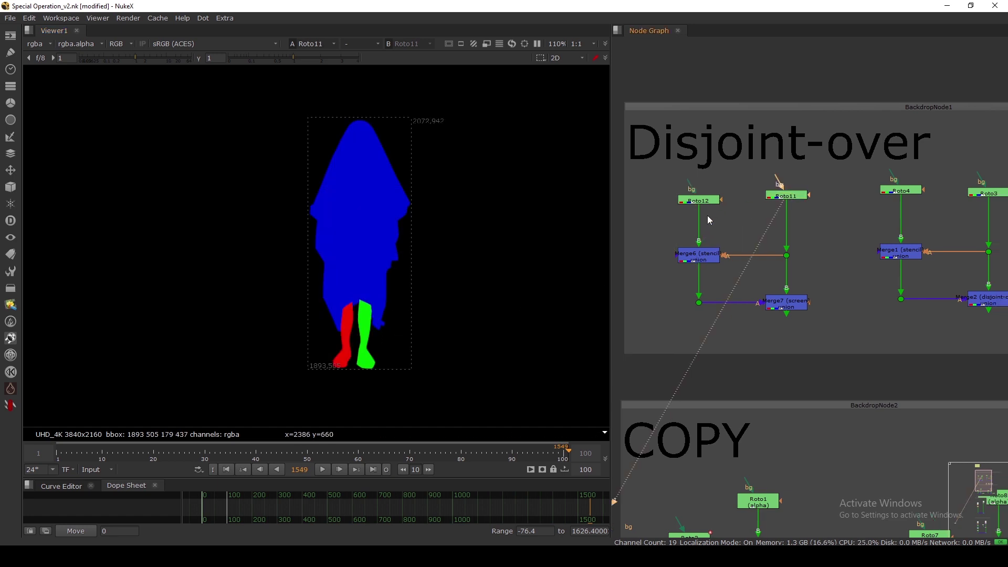
View the Merge6 stencil output and toggle the node off and on to compare the cut-out shapes
{"action": "left_click", "coordinate": [707, 257]}
{"action": "key", "text": "1"}
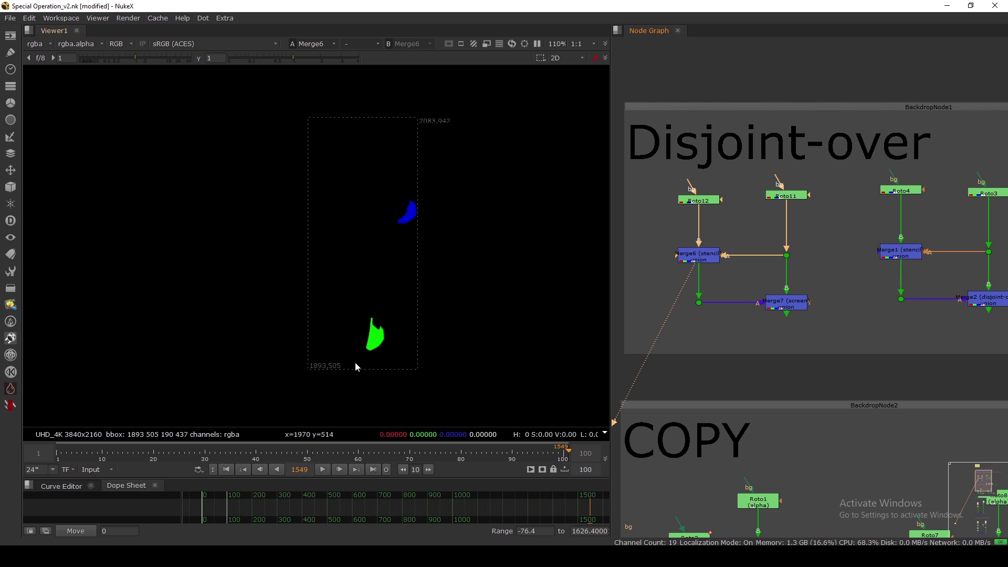
{"action": "scroll", "coordinate": [355, 366], "scroll_direction": "up", "scroll_amount": 3}
{"action": "left_click", "coordinate": [700, 262]}
{"action": "key", "text": "d"}
{"action": "key", "text": "d"}
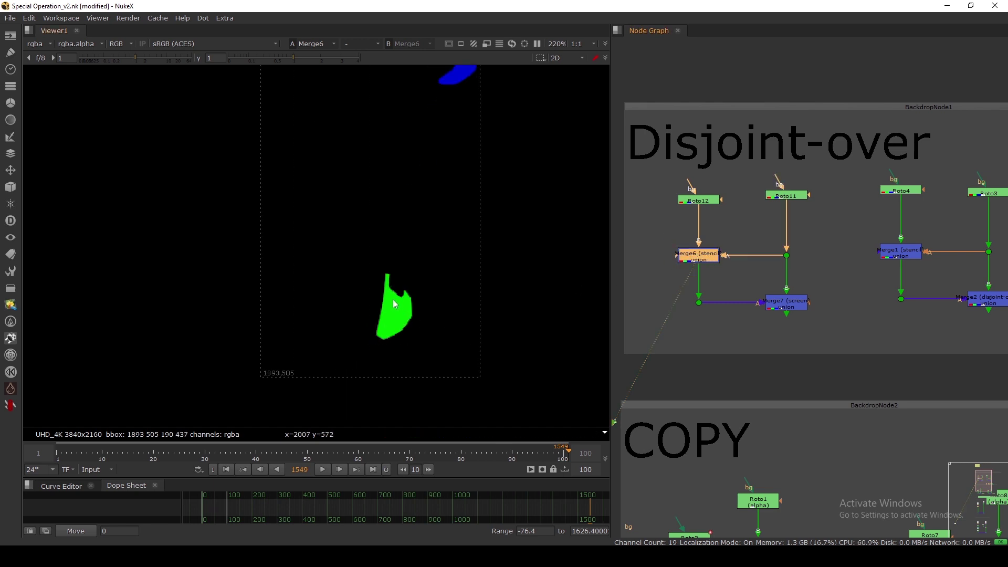
{"action": "key", "text": "d"}
{"action": "key", "text": "d"}
{"action": "middle_click_drag", "start_coordinate": [440, 157], "coordinate": [421, 265]}
{"action": "left_click_drag", "start_coordinate": [490, 126], "coordinate": [406, 226]}
View the Merge7 screen result, switch the display to alpha, and examine the matte edge at the elbow close up
{"action": "left_click", "coordinate": [777, 304]}
{"action": "key", "text": "1"}
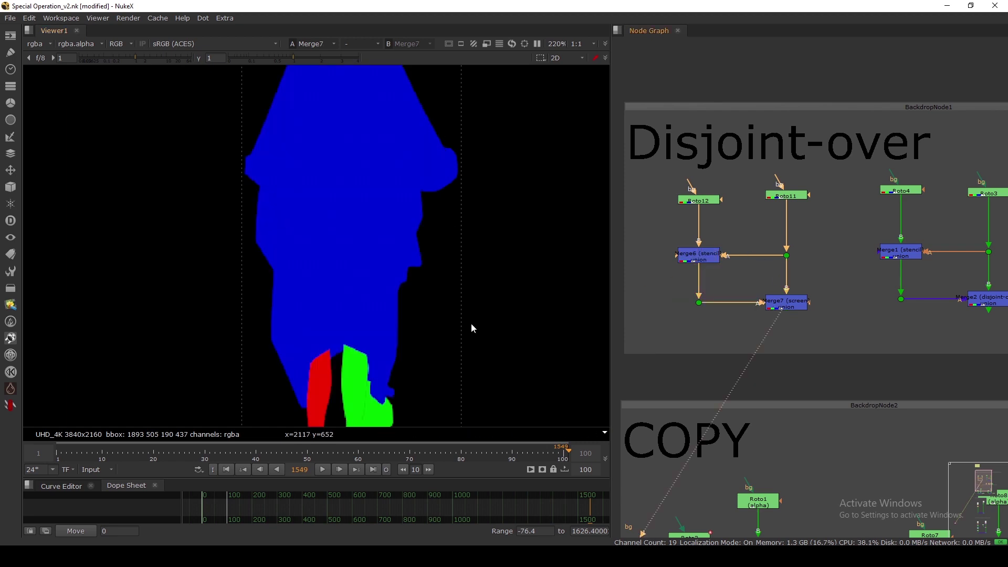
{"action": "scroll", "coordinate": [439, 313], "scroll_direction": "down", "scroll_amount": 3}
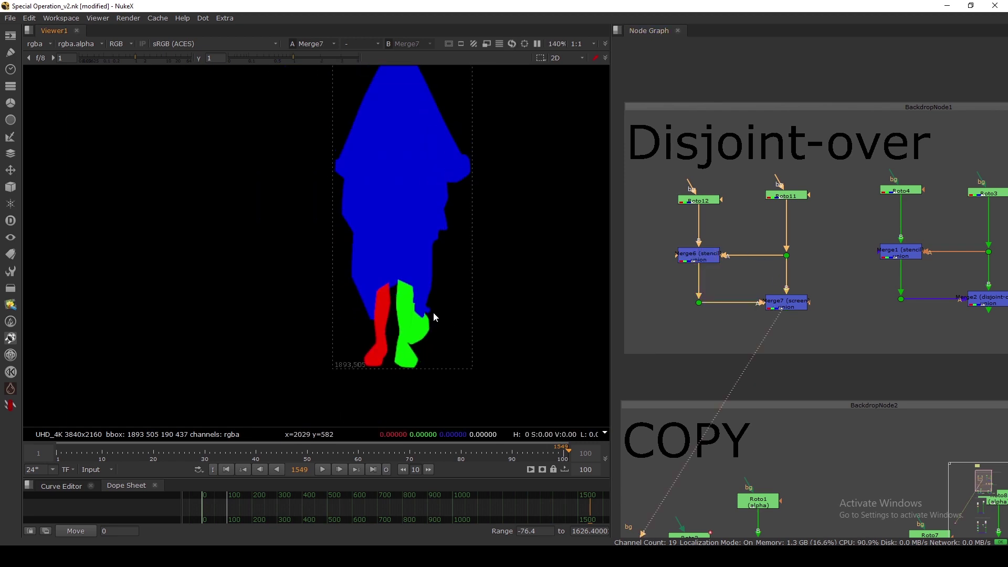
{"action": "key", "text": "a"}
{"action": "scroll", "coordinate": [447, 292], "scroll_direction": "down", "scroll_amount": 3}
{"action": "middle_click_drag", "start_coordinate": [439, 299], "coordinate": [413, 264]}
{"action": "scroll", "coordinate": [415, 267], "scroll_direction": "up", "scroll_amount": 8}
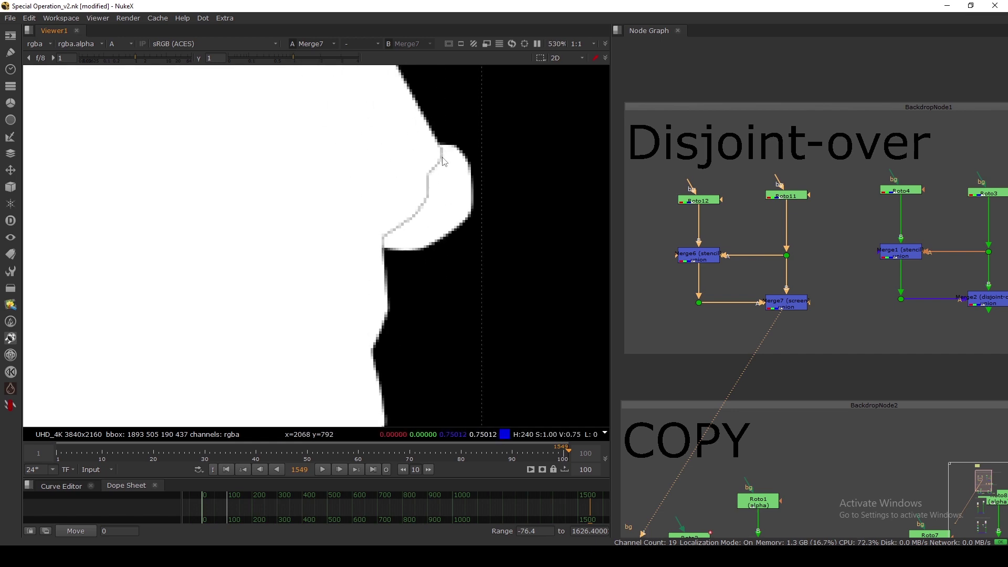
Compare the elbow edge in the alpha of the dot below Roto11, Merge6 and Merge7
{"action": "left_click_drag", "start_coordinate": [766, 241], "coordinate": [806, 277]}
{"action": "key", "text": "1"}
{"action": "scroll", "coordinate": [423, 202], "scroll_direction": "up", "scroll_amount": 2}
{"action": "scroll", "coordinate": [447, 192], "scroll_direction": "up", "scroll_amount": 1}
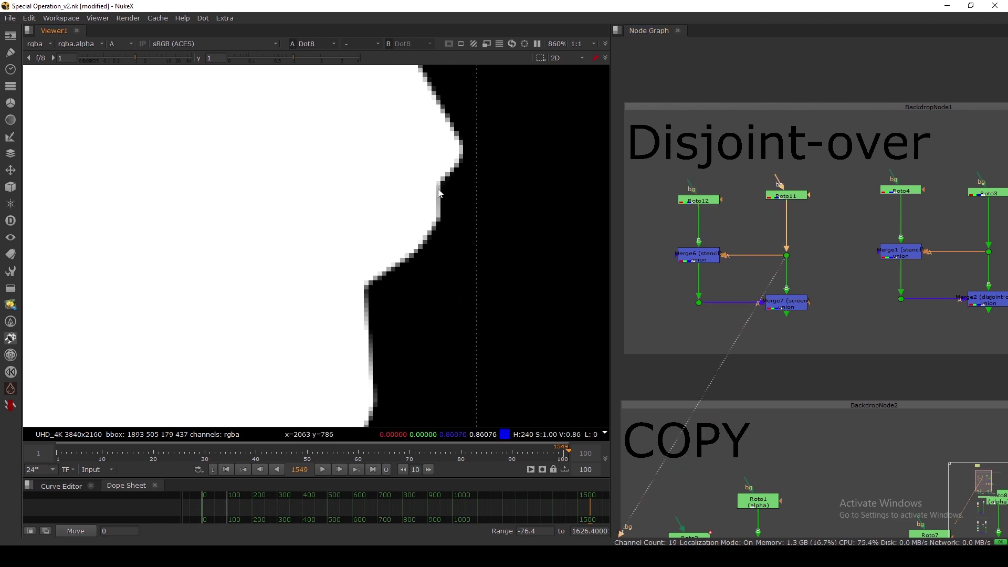
{"action": "left_click", "coordinate": [704, 261]}
{"action": "key", "text": "1"}
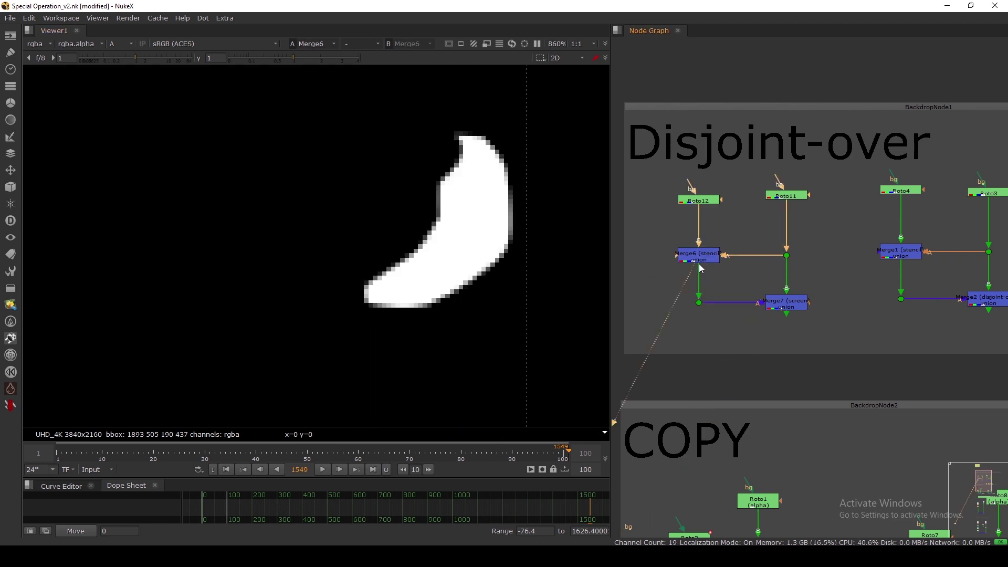
{"action": "left_click", "coordinate": [786, 312]}
{"action": "key", "text": "1"}
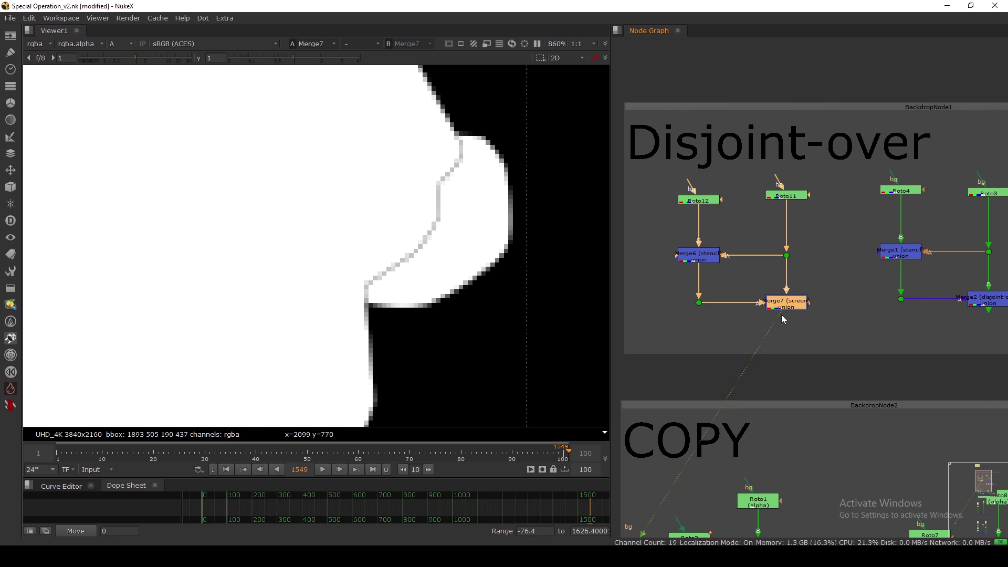
Examine the edges around the leg in Merge7, disabling and re-enabling the Merge6 stencil for comparison
{"action": "scroll", "coordinate": [400, 288], "scroll_direction": "down", "scroll_amount": 5}
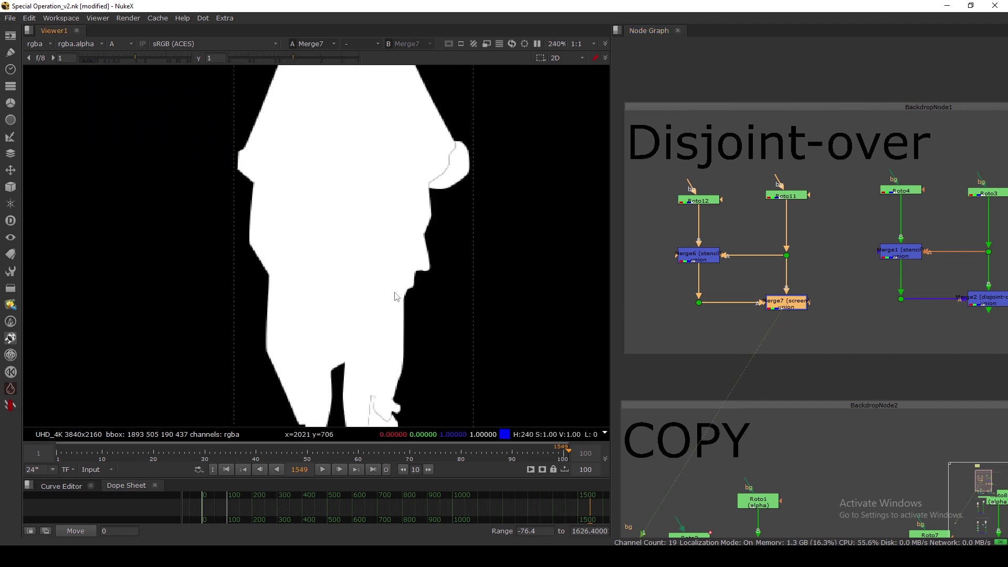
{"action": "scroll", "coordinate": [363, 338], "scroll_direction": "up", "scroll_amount": 5}
{"action": "middle_click_drag", "start_coordinate": [366, 335], "coordinate": [375, 321]}
{"action": "left_click", "coordinate": [698, 255]}
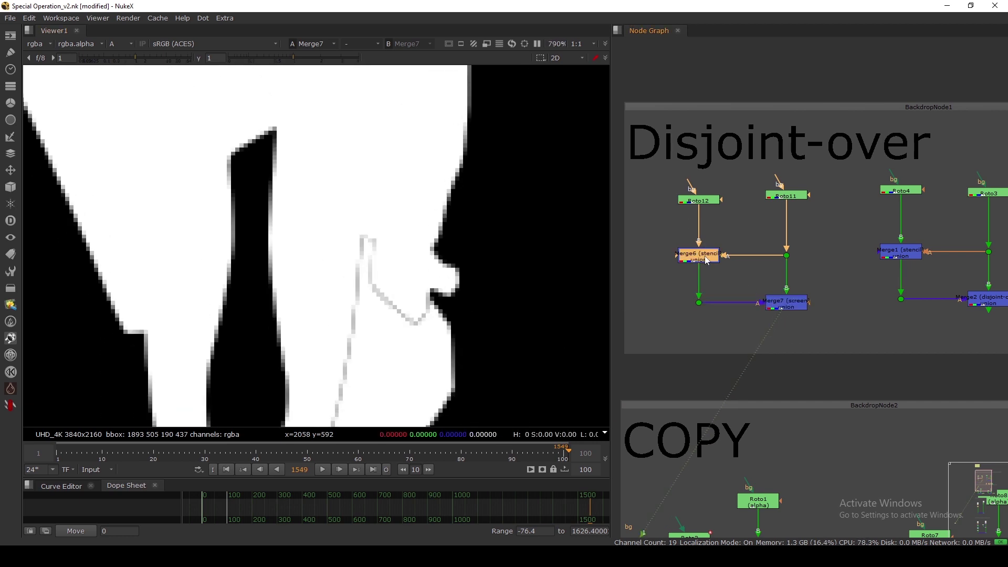
{"action": "key", "text": "d"}
{"action": "scroll", "coordinate": [470, 323], "scroll_direction": "down", "scroll_amount": 5}
{"action": "scroll", "coordinate": [427, 299], "scroll_direction": "up", "scroll_amount": 3}
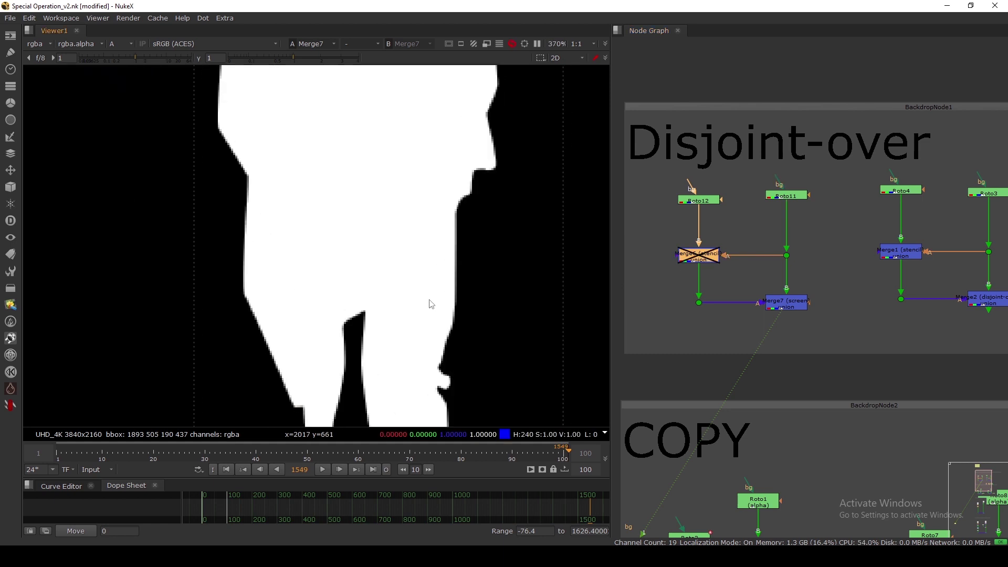
{"action": "key", "text": "d"}
{"action": "left_click", "coordinate": [733, 275]}
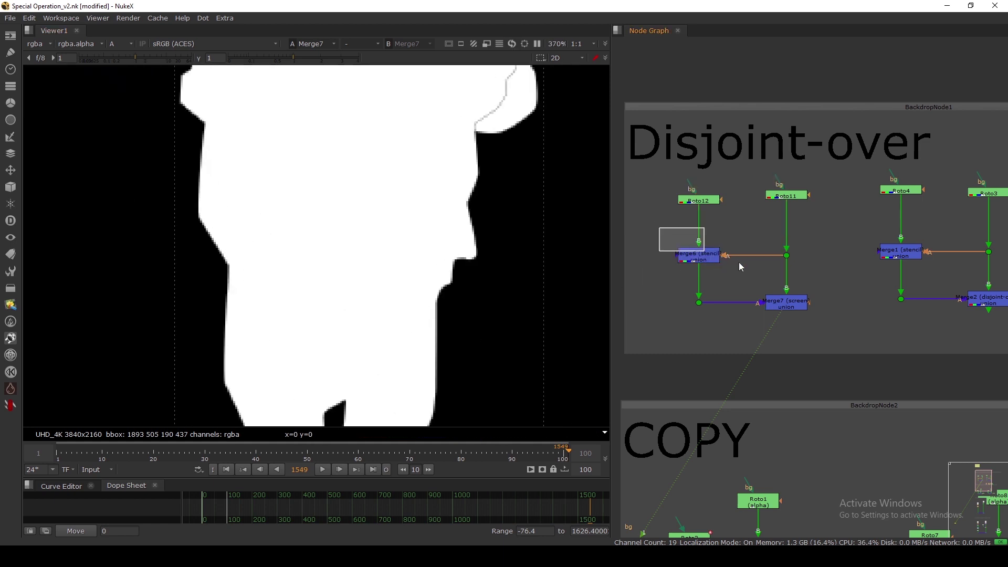
Align Merge6 slightly higher and view the alpha of the dot below it around the lower shape
{"action": "left_click_drag", "start_coordinate": [698, 256], "coordinate": [698, 248]}
{"action": "left_click_drag", "start_coordinate": [666, 279], "coordinate": [707, 336]}
{"action": "key", "text": "1"}
{"action": "scroll", "coordinate": [476, 293], "scroll_direction": "down", "scroll_amount": 4}
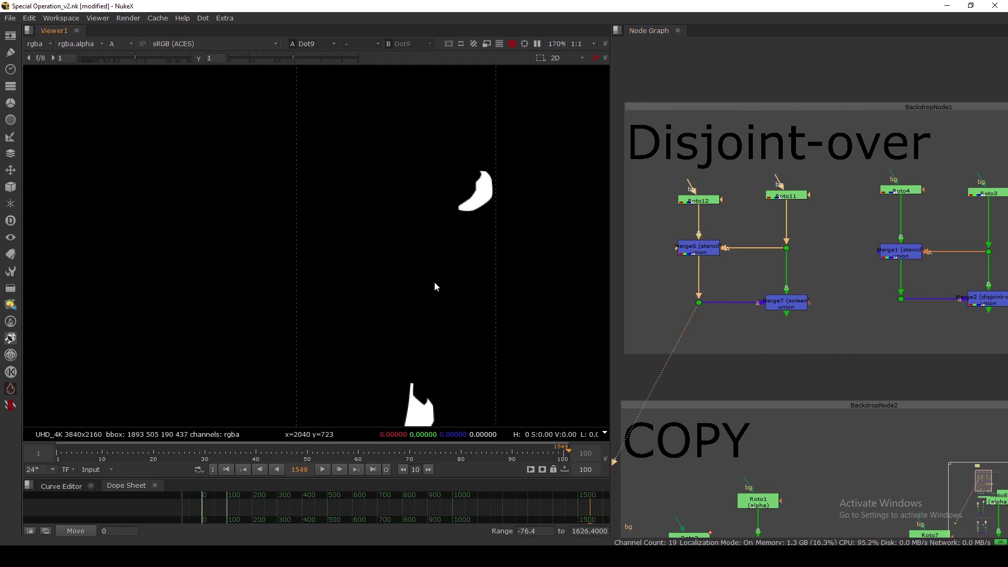
{"action": "middle_click_drag", "start_coordinate": [428, 369], "coordinate": [465, 282]}
{"action": "scroll", "coordinate": [457, 296], "scroll_direction": "up", "scroll_amount": 4}
{"action": "left_click_drag", "start_coordinate": [506, 216], "coordinate": [434, 347]}
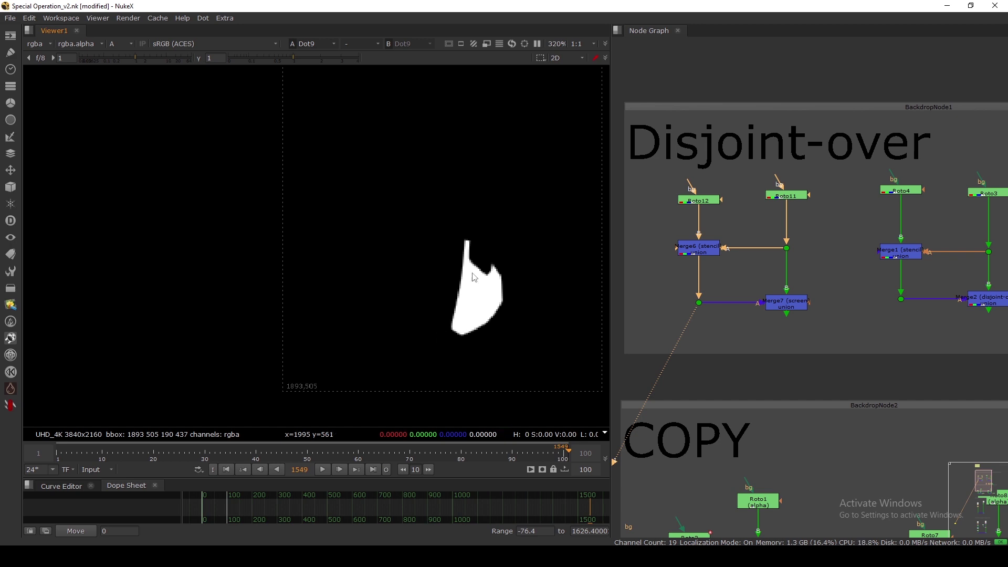
View the dot below Roto11 and then Merge7 to compare the alpha around the legs
{"action": "left_click", "coordinate": [785, 247]}
{"action": "key", "text": "1"}
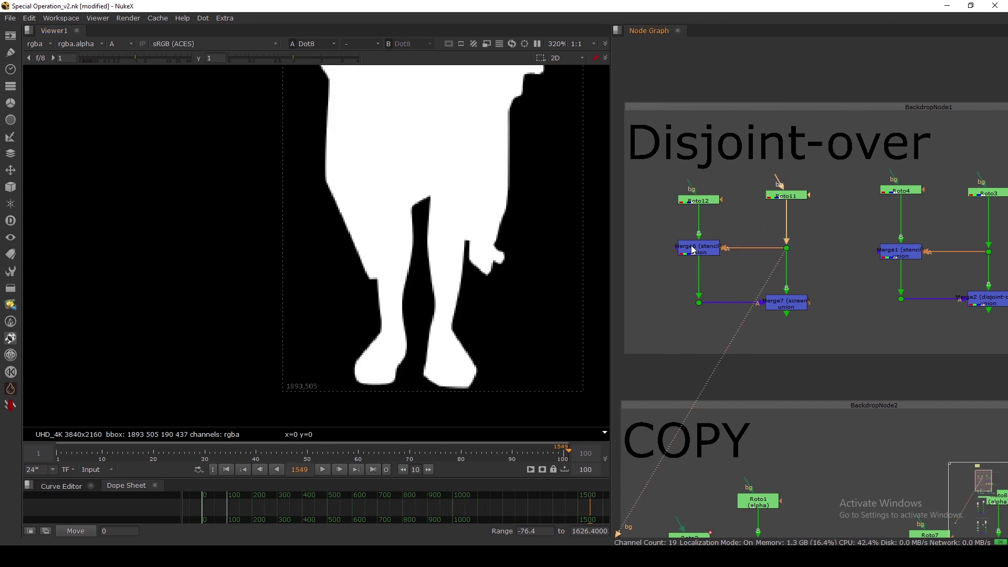
{"action": "left_click", "coordinate": [774, 298]}
{"action": "key", "text": "1"}
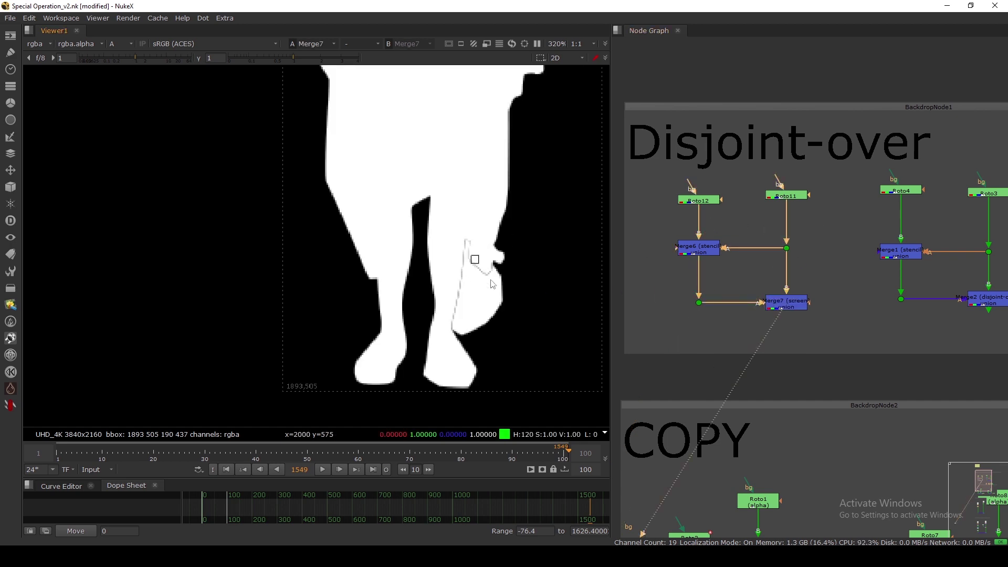
Disable Merge6, check the Merge7 alpha without the stencil, and re-enable Merge6
{"action": "left_click", "coordinate": [707, 251]}
{"action": "key", "text": "d"}
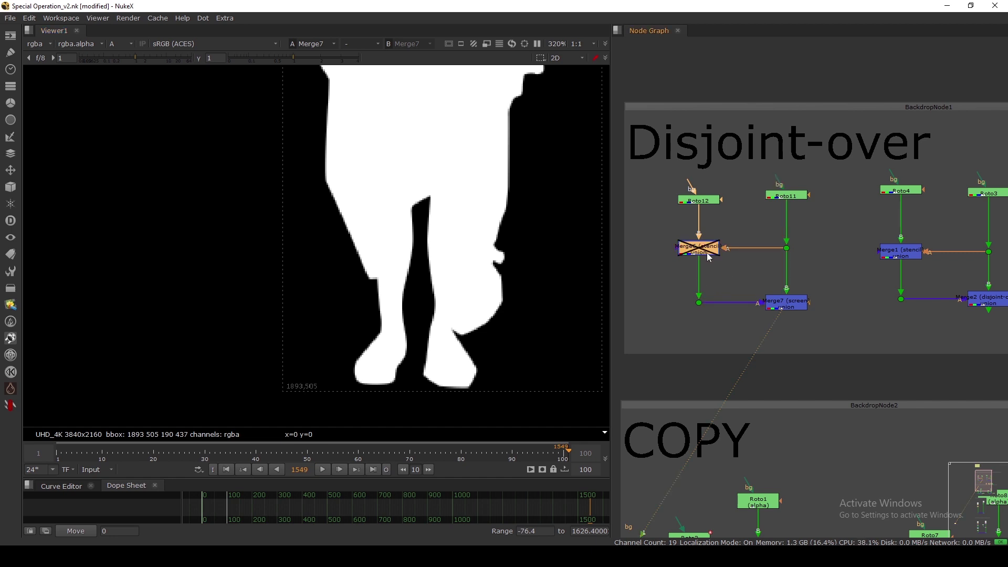
{"action": "left_click", "coordinate": [795, 306]}
{"action": "key", "text": "1"}
{"action": "left_click", "coordinate": [705, 249]}
{"action": "key", "text": "d"}
Add a ChannelMerge node near Merge7 and dismiss its properties window
{"action": "middle_click_drag", "start_coordinate": [751, 282], "coordinate": [728, 283]}
{"action": "left_click", "coordinate": [765, 305]}
{"action": "key", "text": "Tab"}
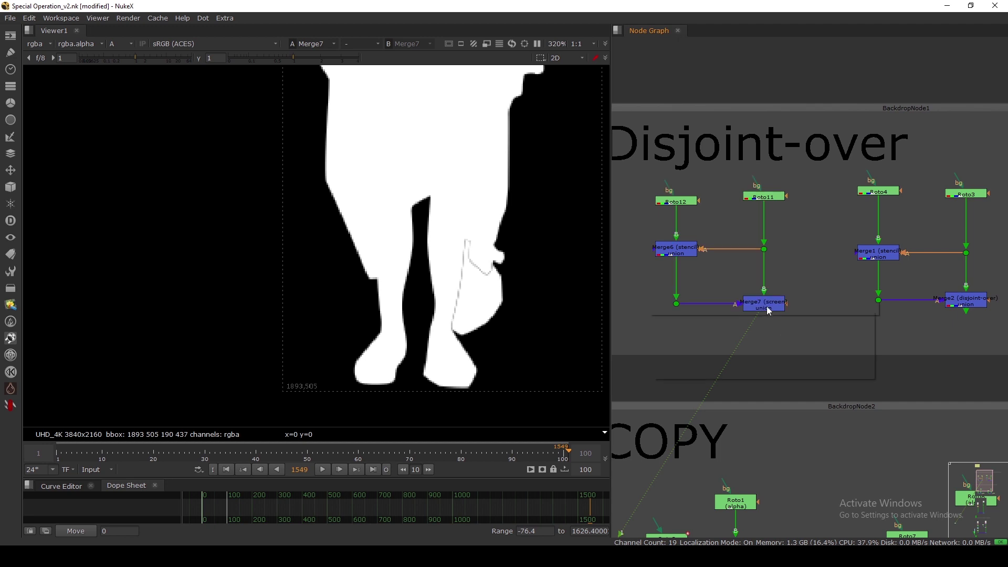
{"action": "type", "text": "chann"}
{"action": "key", "text": "Down"}
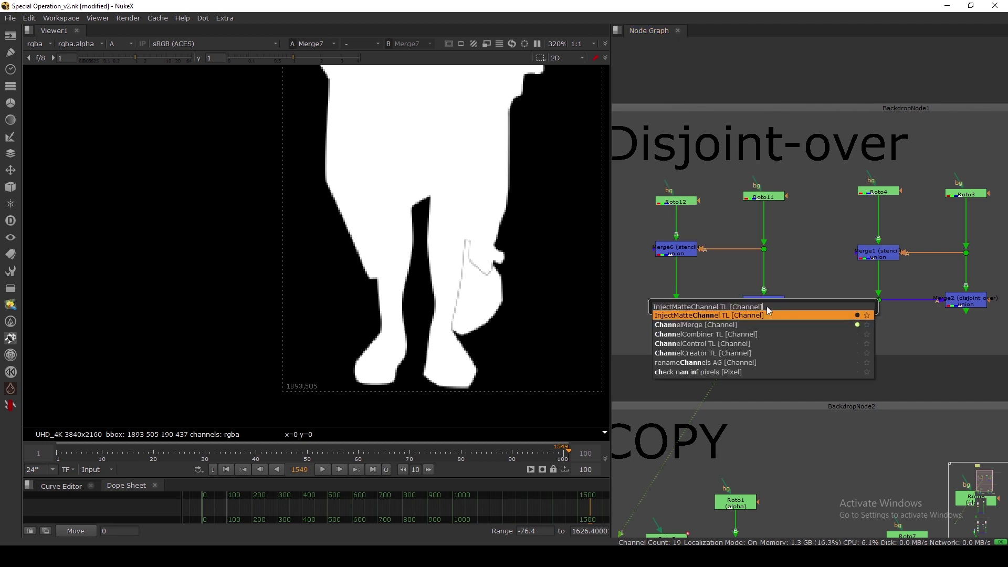
{"action": "key", "text": "Down"}
{"action": "key", "text": "Return"}
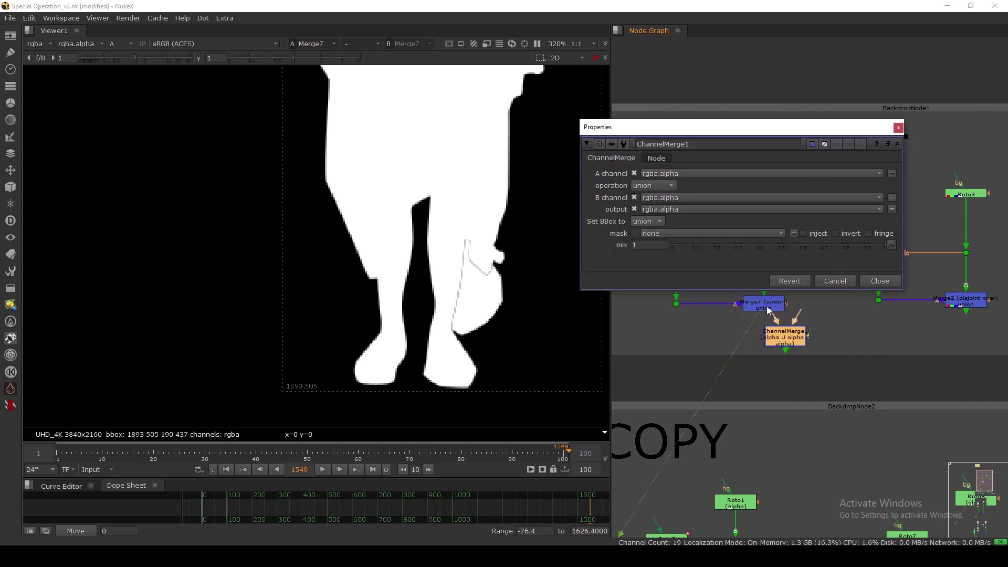
{"action": "left_click", "coordinate": [837, 279]}
{"action": "left_click", "coordinate": [864, 298]}
Connect the ChannelMerge's B input to the dot below Roto11 and its A input to Merge6, and place it beside Merge7
{"action": "left_click_drag", "start_coordinate": [805, 339], "coordinate": [763, 249]}
{"action": "left_click_drag", "start_coordinate": [787, 321], "coordinate": [678, 251]}
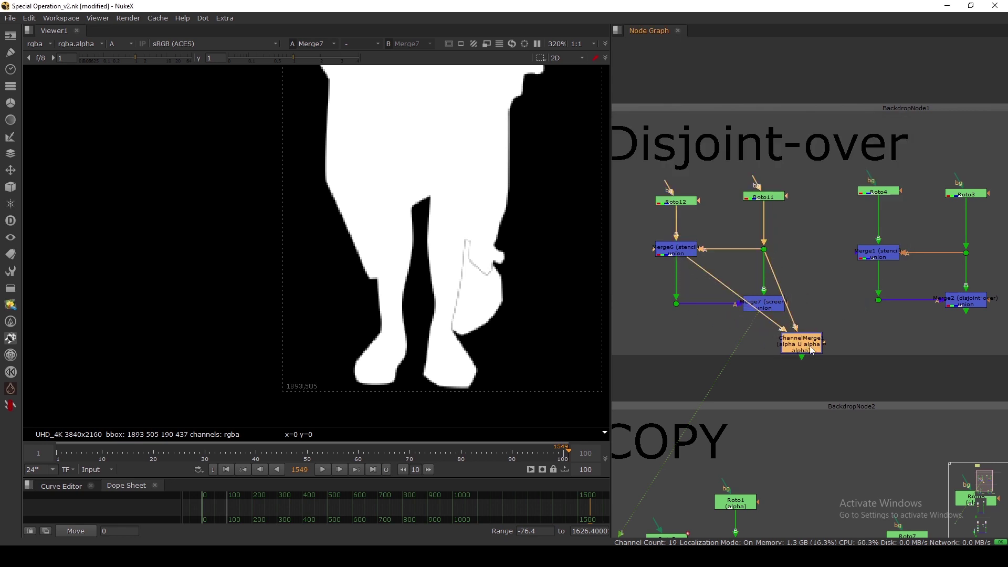
{"action": "left_click_drag", "start_coordinate": [816, 346], "coordinate": [835, 307]}
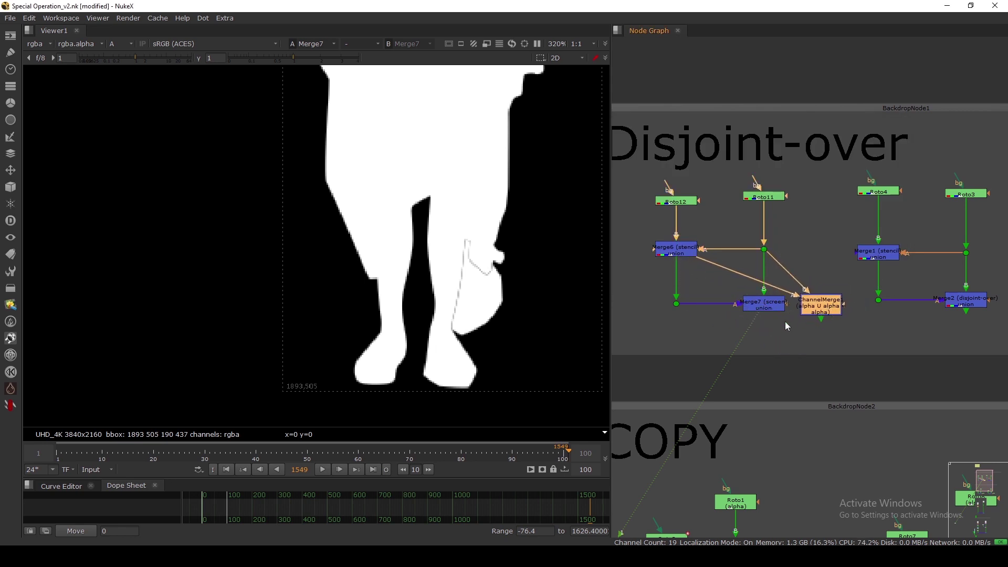
View the ChannelMerge node's alpha in the viewer and look closely at it beside Merge7
{"action": "left_click", "coordinate": [812, 314]}
{"action": "key", "text": "1"}
{"action": "left_click", "coordinate": [776, 334]}
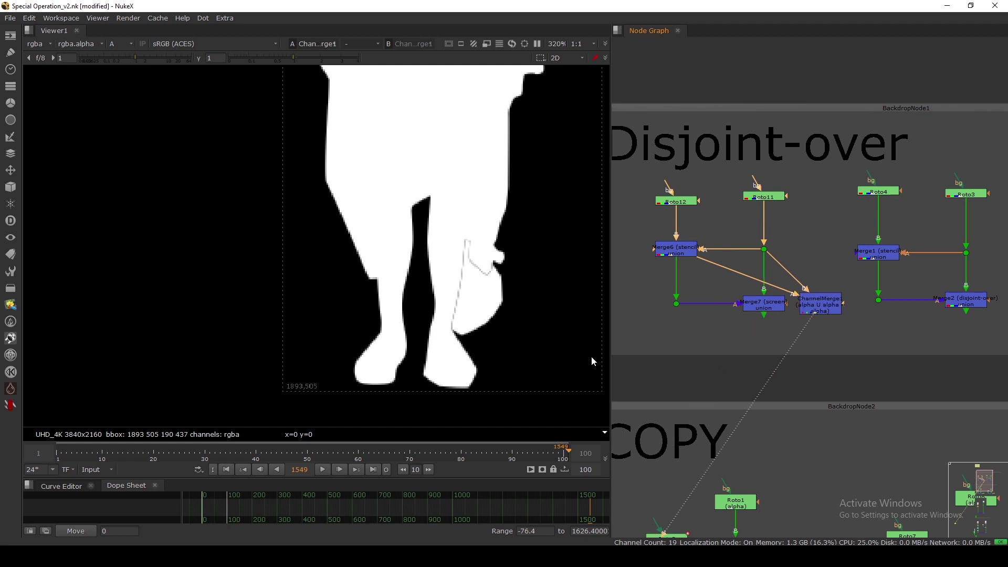
{"action": "scroll", "coordinate": [758, 299], "scroll_direction": "up", "scroll_amount": 5}
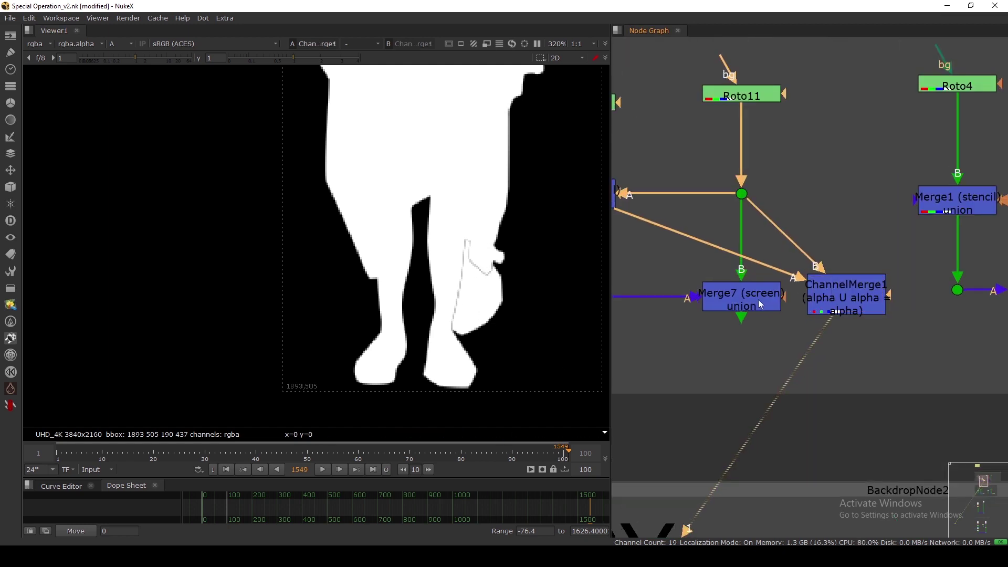
View Merge7's alpha in the viewer and delete the ChannelMerge1 node beside it
{"action": "left_click", "coordinate": [740, 295]}
{"action": "left_click", "coordinate": [839, 305]}
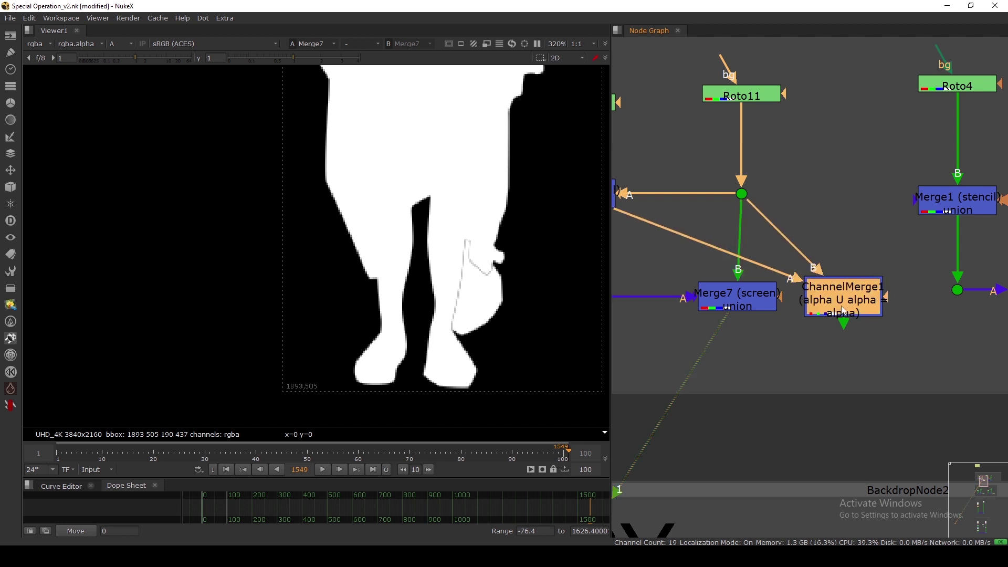
{"action": "key", "text": "Delete"}
{"action": "left_click", "coordinate": [758, 299]}
{"action": "scroll", "coordinate": [752, 297], "scroll_direction": "down", "scroll_amount": 5}
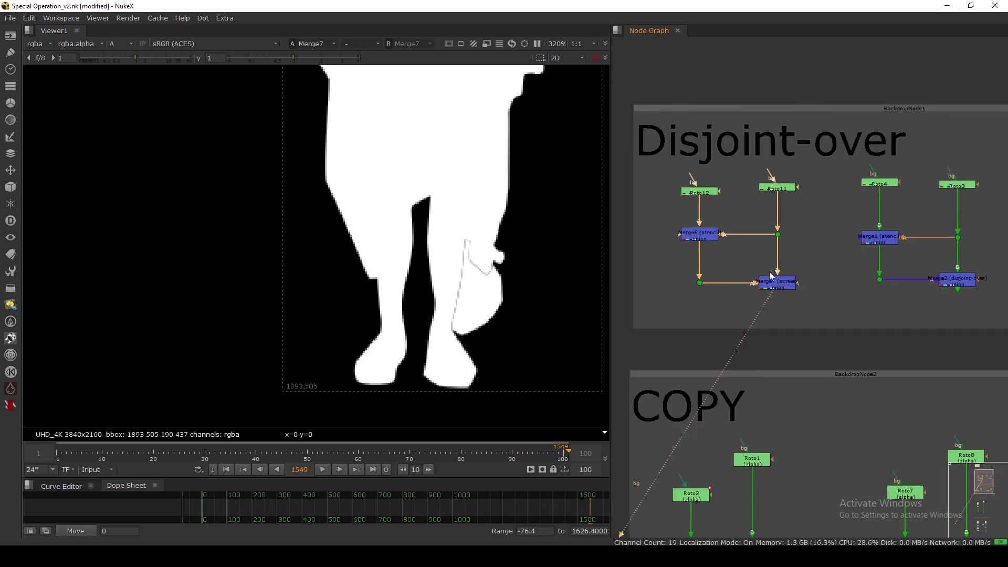
Check Merge2's operation in its properties, choosing disjoint-over again, and close them
{"action": "scroll", "coordinate": [790, 276], "scroll_direction": "up", "scroll_amount": 4}
{"action": "scroll", "coordinate": [790, 269], "scroll_direction": "up", "scroll_amount": 1}
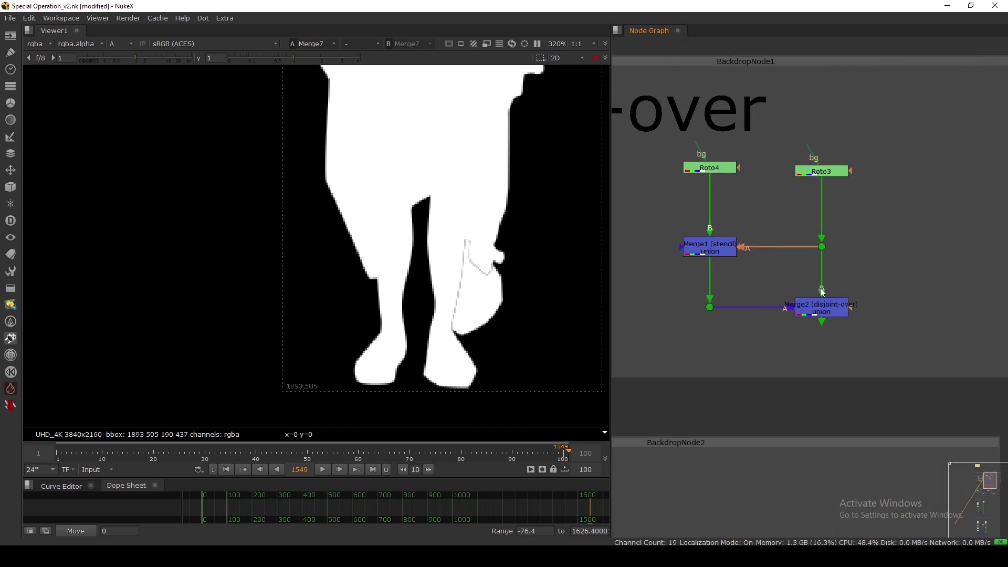
{"action": "scroll", "coordinate": [830, 309], "scroll_direction": "up", "scroll_amount": 2}
{"action": "left_click_drag", "start_coordinate": [877, 284], "coordinate": [756, 345]}
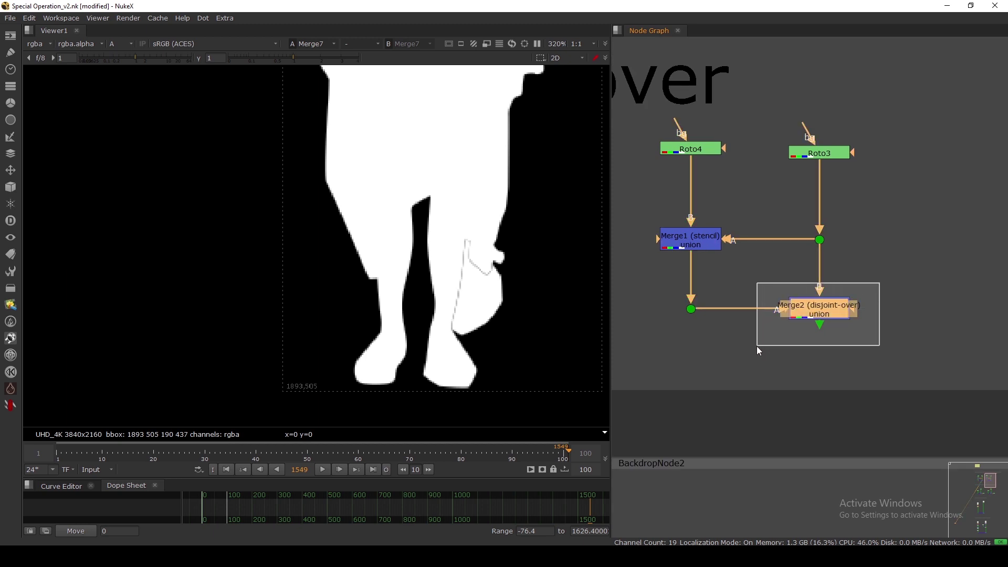
{"action": "double_click", "coordinate": [818, 310]}
{"action": "left_click", "coordinate": [546, 184]}
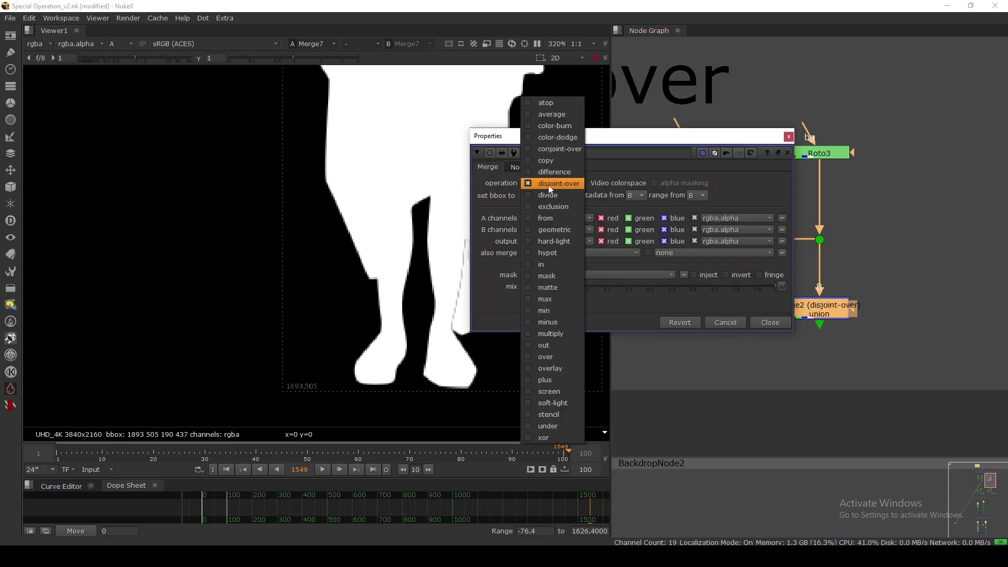
{"action": "left_click", "coordinate": [548, 184]}
{"action": "left_click", "coordinate": [777, 322]}
{"action": "left_click", "coordinate": [780, 336]}
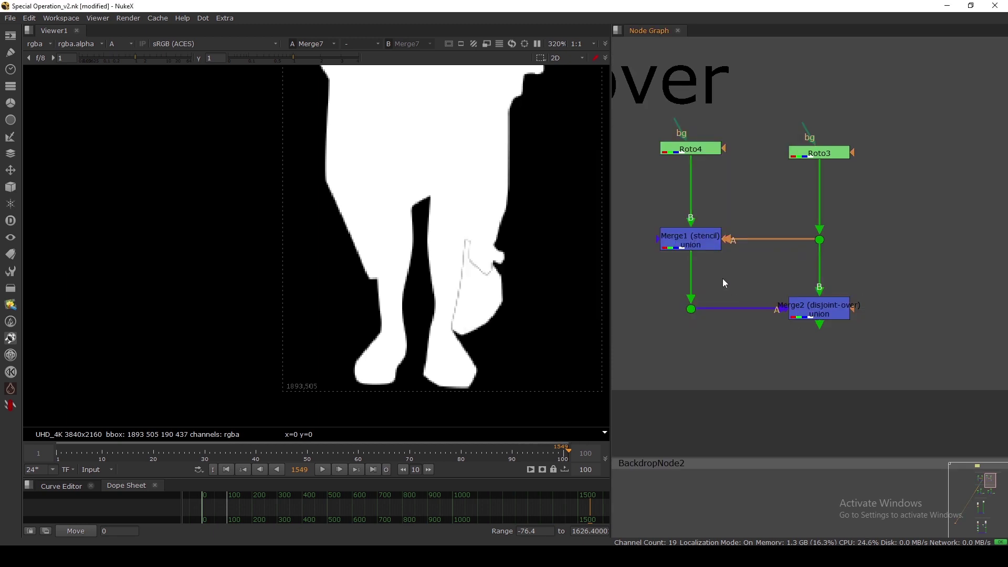
View Merge2's alpha in the viewer and look closely at the edges between the adjoining shapes
{"action": "scroll", "coordinate": [723, 282], "scroll_direction": "down", "scroll_amount": 2}
{"action": "middle_click_drag", "start_coordinate": [723, 284], "coordinate": [764, 292]}
{"action": "left_click", "coordinate": [833, 307]}
{"action": "key", "text": "1"}
{"action": "left_click", "coordinate": [803, 302]}
{"action": "middle_click_drag", "start_coordinate": [491, 278], "coordinate": [458, 389]}
{"action": "middle_click_drag", "start_coordinate": [501, 76], "coordinate": [424, 352]}
{"action": "scroll", "coordinate": [481, 254], "scroll_direction": "up", "scroll_amount": 5}
{"action": "middle_click_drag", "start_coordinate": [482, 254], "coordinate": [468, 246]}
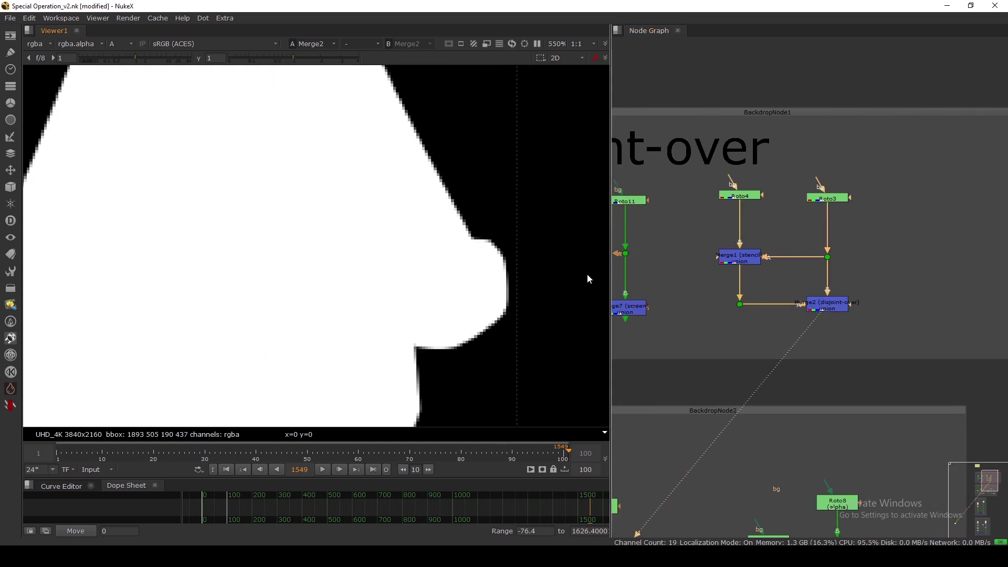
Lower the viewer gamma to 0.06 and check Merge2's alpha for gaps
{"action": "scroll", "coordinate": [438, 290], "scroll_direction": "down", "scroll_amount": 4}
{"action": "left_click_drag", "start_coordinate": [136, 59], "coordinate": [111, 59]}
{"action": "left_click", "coordinate": [42, 59]}
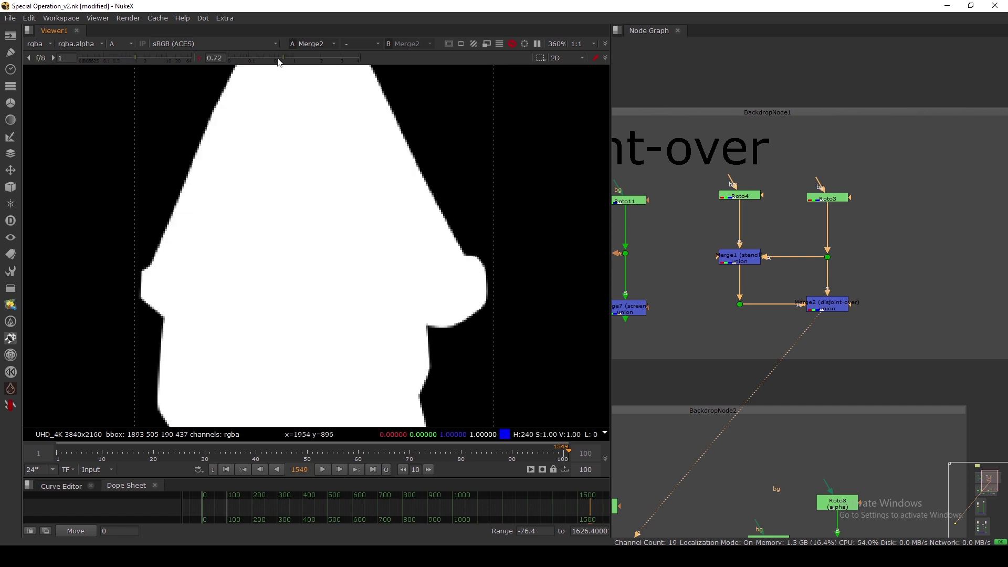
{"action": "left_click_drag", "start_coordinate": [292, 60], "coordinate": [245, 69]}
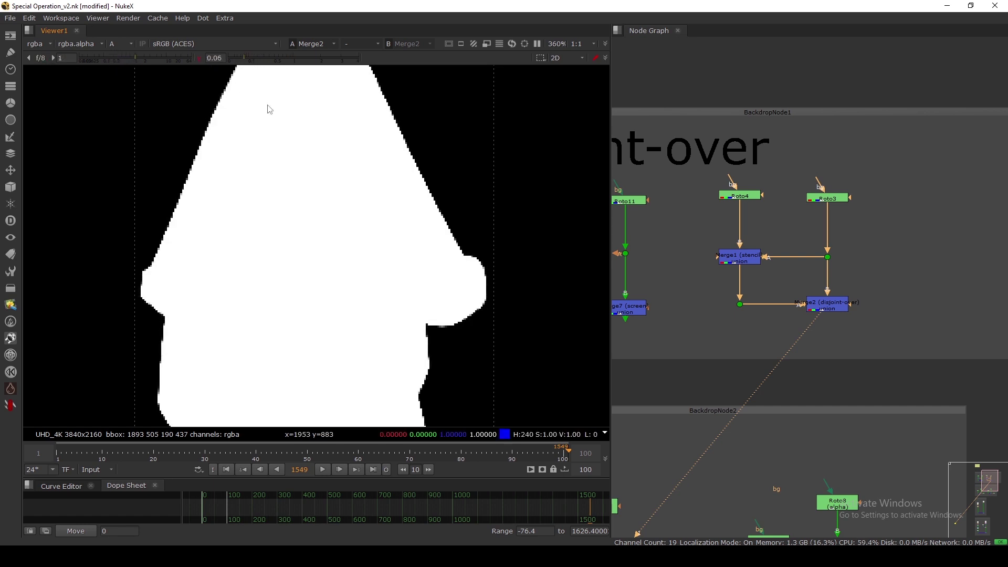
View Merge7's alpha at the same low gamma, examine the shared edge beside the leg, and reset the viewer gamma
{"action": "middle_click_drag", "start_coordinate": [702, 257], "coordinate": [826, 222]}
{"action": "left_click", "coordinate": [758, 273]}
{"action": "key", "text": "1"}
{"action": "left_click", "coordinate": [754, 261]}
{"action": "middle_click_drag", "start_coordinate": [481, 310], "coordinate": [495, 270]}
{"action": "middle_click_drag", "start_coordinate": [435, 418], "coordinate": [489, 149]}
{"action": "scroll", "coordinate": [447, 322], "scroll_direction": "down", "scroll_amount": 2}
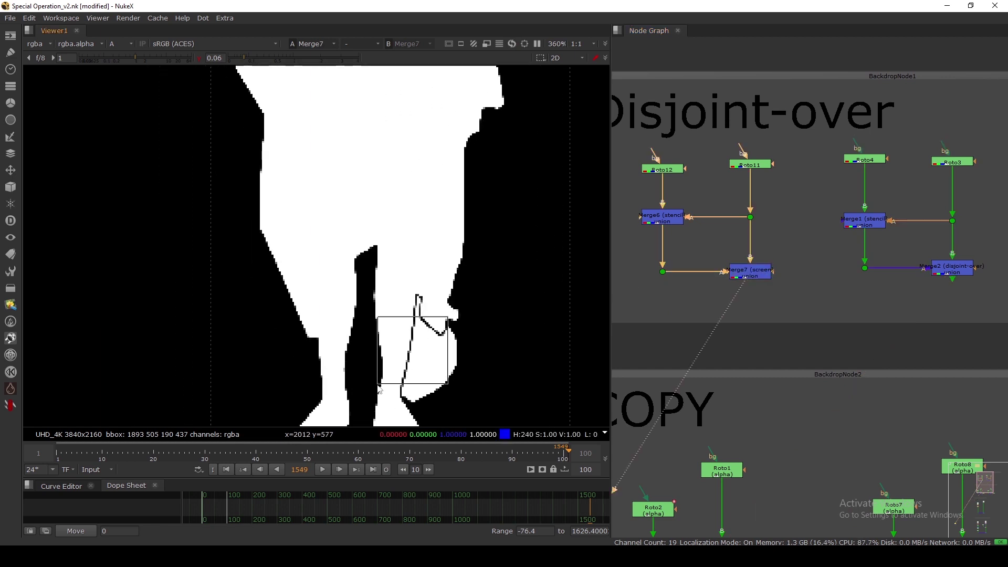
{"action": "left_click", "coordinate": [198, 58]}
Compare the alphas of the dot below Roto11, Merge6 and Roto12, looking closely at their shared edge
{"action": "left_click", "coordinate": [750, 216]}
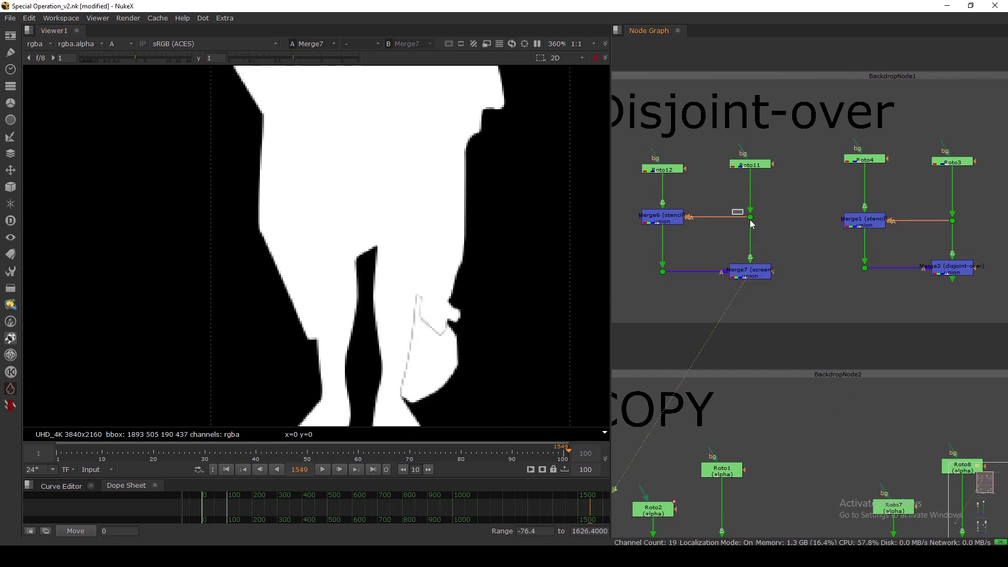
{"action": "key", "text": "1"}
{"action": "scroll", "coordinate": [406, 275], "scroll_direction": "up", "scroll_amount": 6}
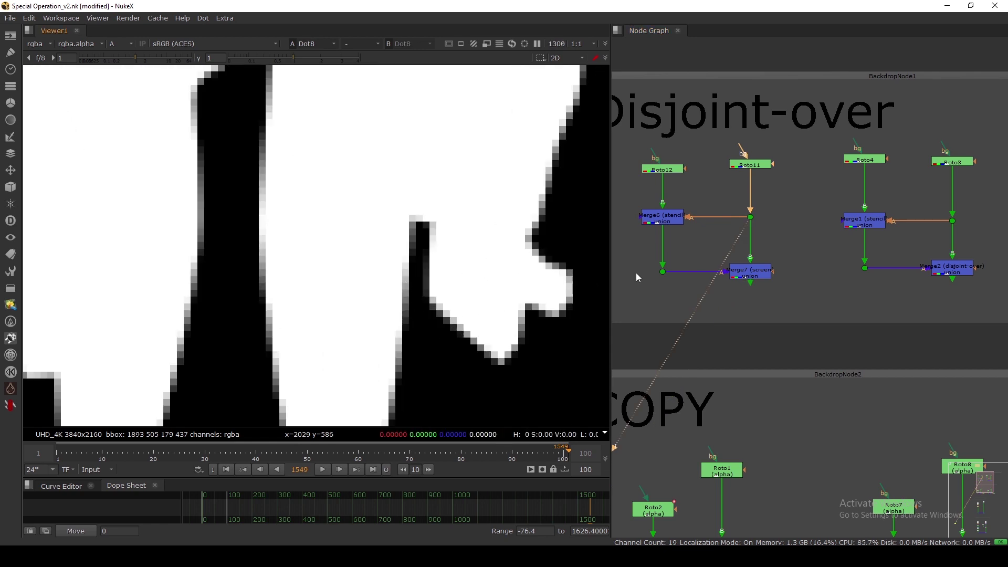
{"action": "left_click_drag", "start_coordinate": [752, 166], "coordinate": [752, 169]}
{"action": "middle_click_drag", "start_coordinate": [724, 236], "coordinate": [765, 187]}
{"action": "left_click", "coordinate": [715, 172]}
{"action": "key", "text": "1"}
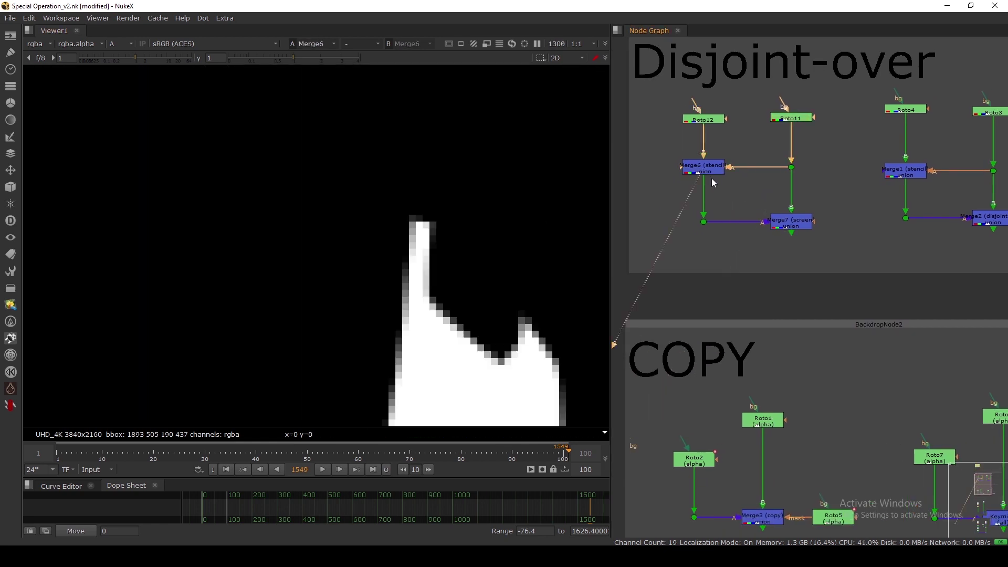
{"action": "left_click_drag", "start_coordinate": [697, 131], "coordinate": [707, 134]}
{"action": "key", "text": "1"}
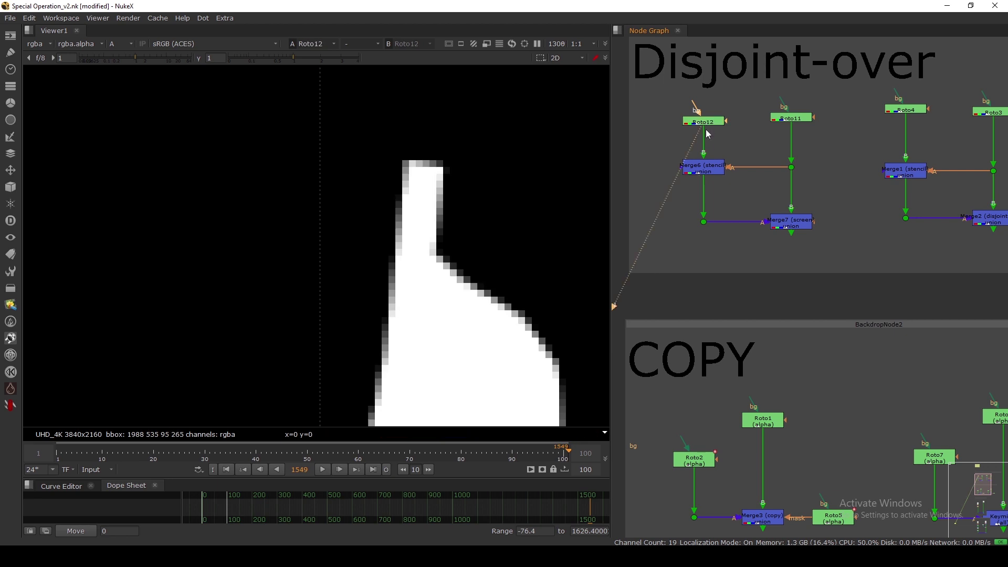
{"action": "left_click", "coordinate": [706, 176]}
{"action": "key", "text": "1"}
View Merge7's alpha in the viewer and examine the pixels along the shared edge
{"action": "left_click", "coordinate": [777, 225]}
{"action": "key", "text": "1"}
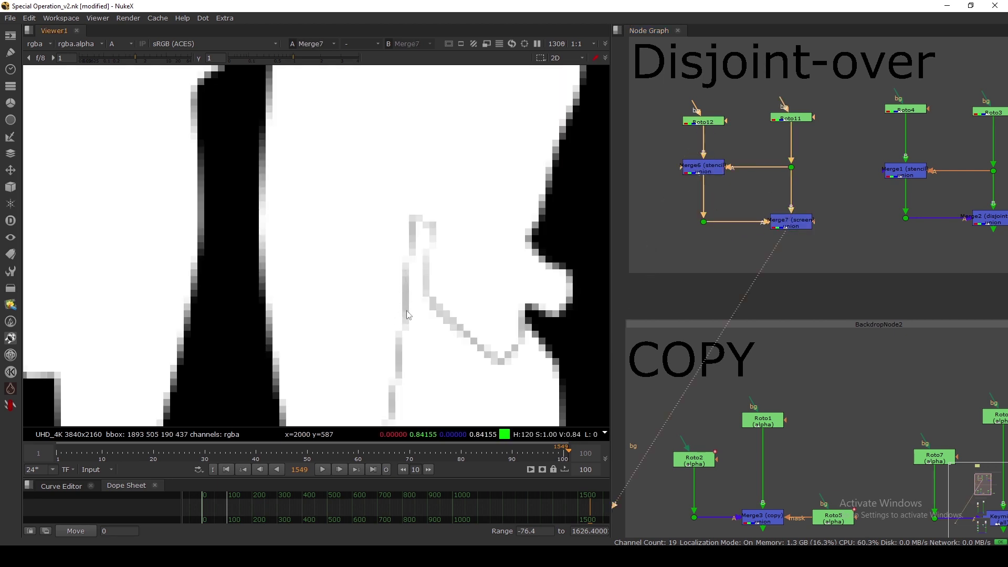
{"action": "middle_click_drag", "start_coordinate": [399, 369], "coordinate": [393, 303]}
View Merge2's disjoint-over alpha over the same shared edge for comparison with Merge7
{"action": "middle_click_drag", "start_coordinate": [944, 241], "coordinate": [759, 271]}
{"action": "scroll", "coordinate": [794, 252], "scroll_direction": "up", "scroll_amount": 4}
{"action": "mouse_move", "coordinate": [823, 251]}
{"action": "left_mouse_down"}
{"action": "mouse_move", "coordinate": [823, 265]}
{"action": "mouse_move", "coordinate": [822, 250]}
{"action": "left_mouse_up"}
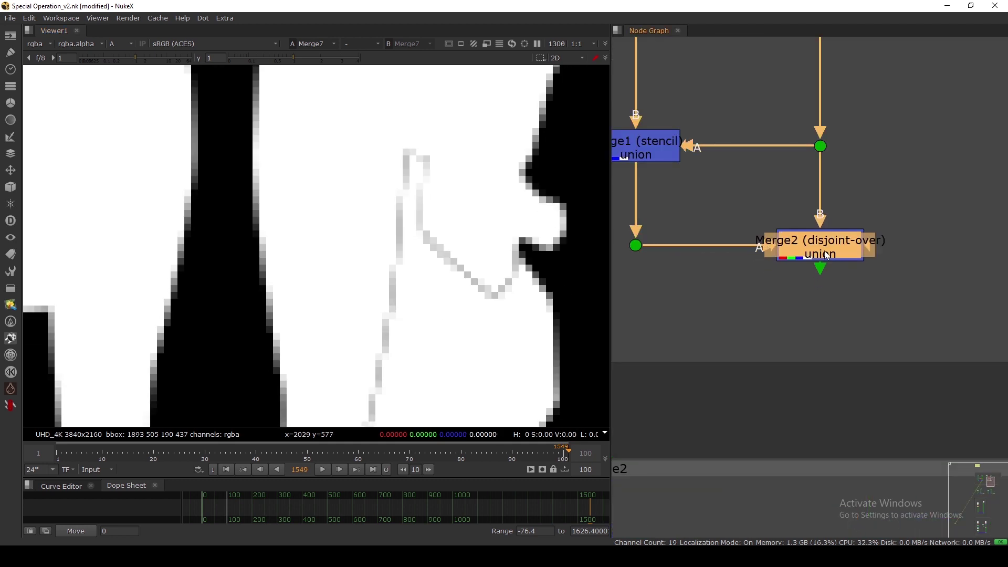
{"action": "left_click", "coordinate": [814, 293]}
{"action": "left_click", "coordinate": [822, 252]}
{"action": "key", "text": "1"}
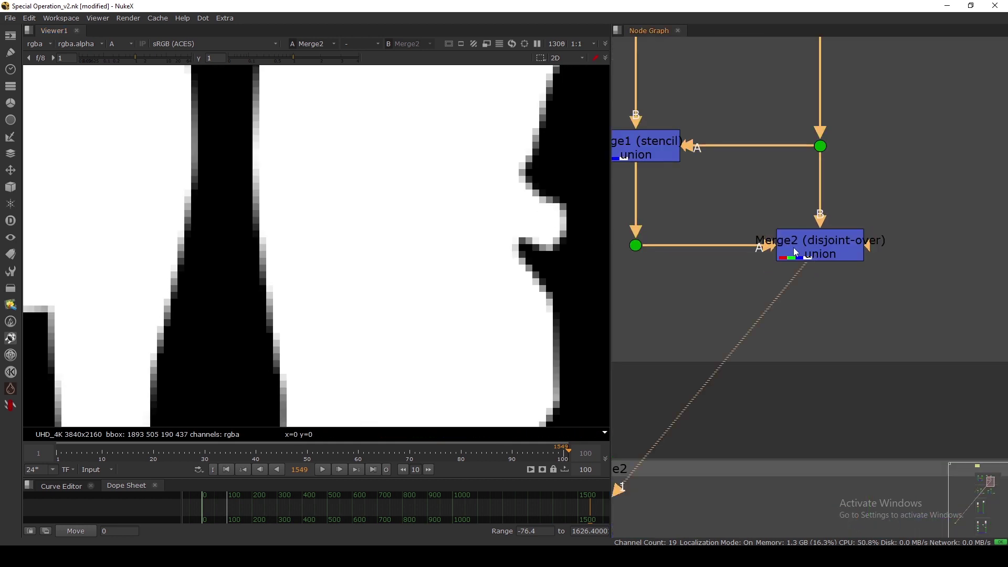
View Merge7 in the viewer, set its merge operation to plus, and inspect the shared edge
{"action": "scroll", "coordinate": [793, 257], "scroll_direction": "down", "scroll_amount": 2}
{"action": "scroll", "coordinate": [796, 261], "scroll_direction": "down", "scroll_amount": 3}
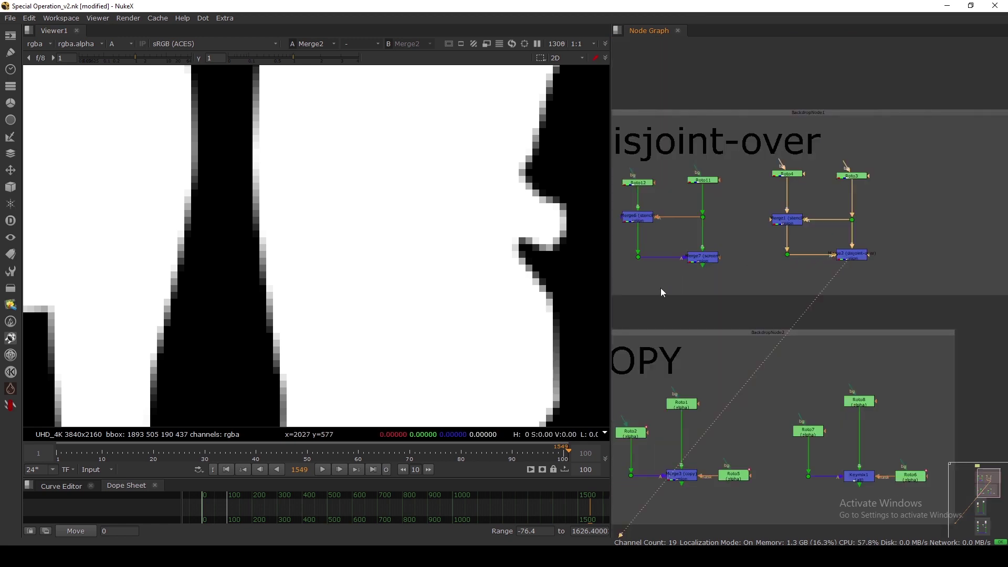
{"action": "scroll", "coordinate": [756, 264], "scroll_direction": "up", "scroll_amount": 1}
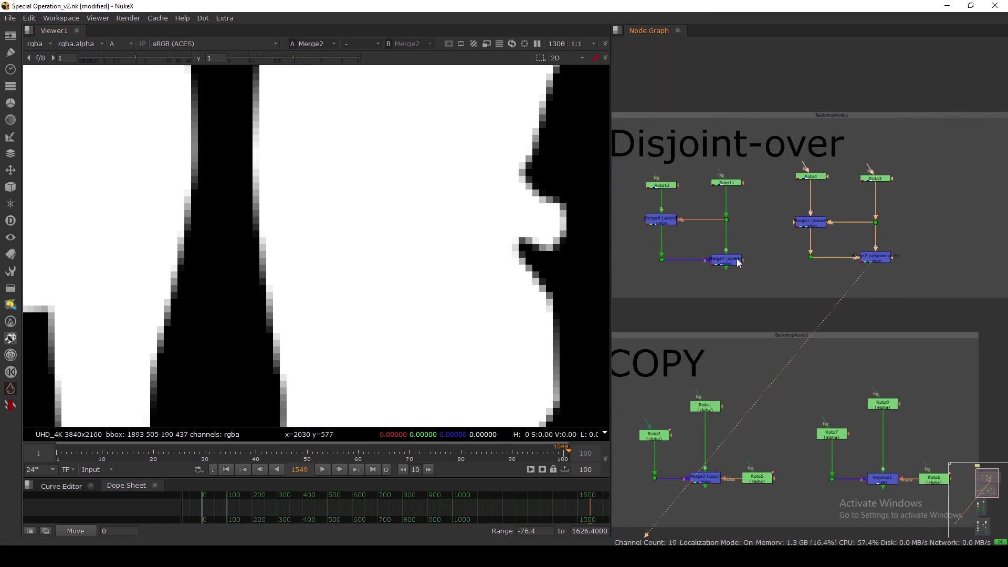
{"action": "scroll", "coordinate": [750, 260], "scroll_direction": "up", "scroll_amount": 3}
{"action": "left_click", "coordinate": [752, 257]}
{"action": "key", "text": "1"}
{"action": "double_click", "coordinate": [752, 258]}
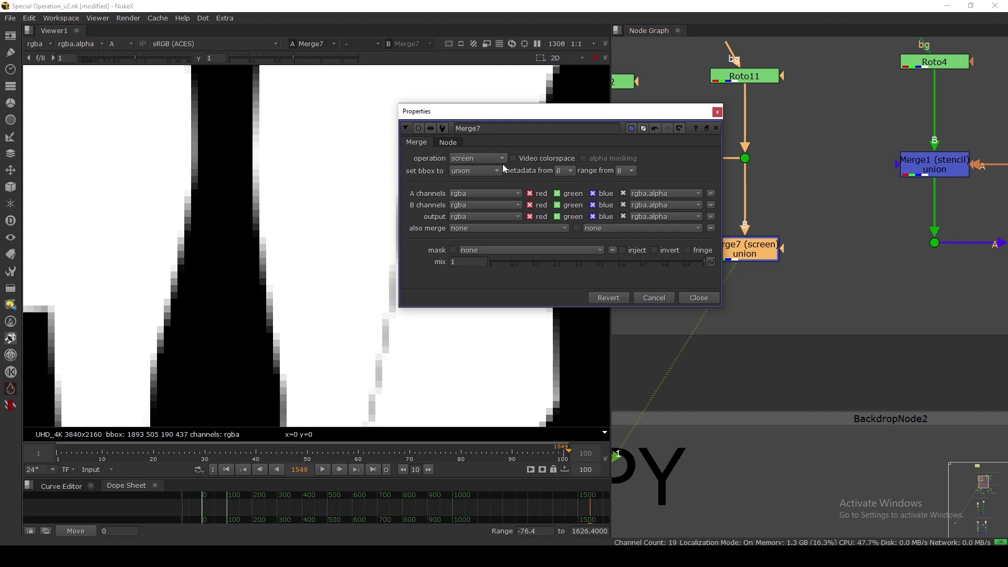
{"action": "left_click", "coordinate": [475, 158]}
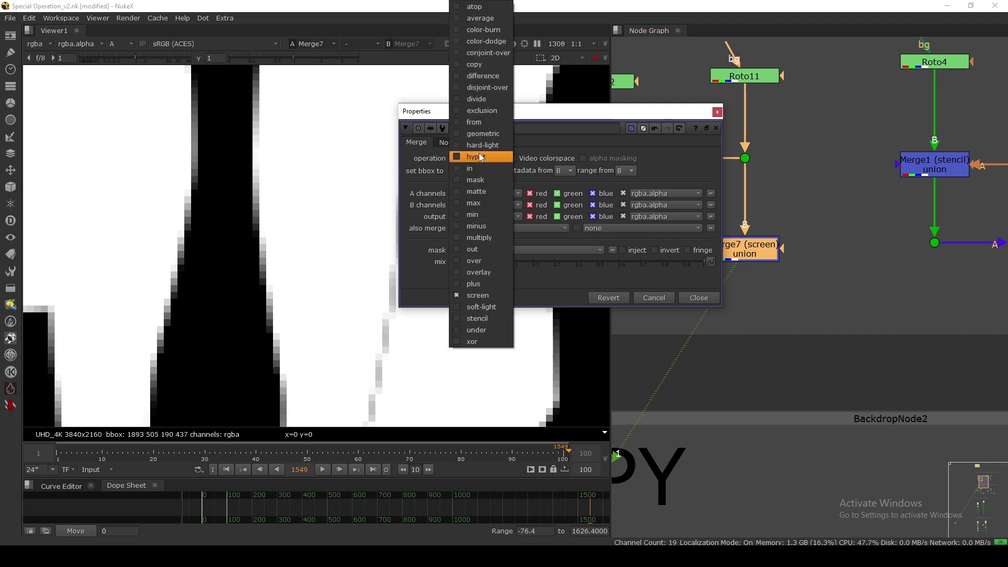
{"action": "left_click", "coordinate": [473, 283]}
{"action": "left_click_drag", "start_coordinate": [532, 115], "coordinate": [684, 97]}
{"action": "scroll", "coordinate": [446, 239], "scroll_direction": "down", "scroll_amount": 3}
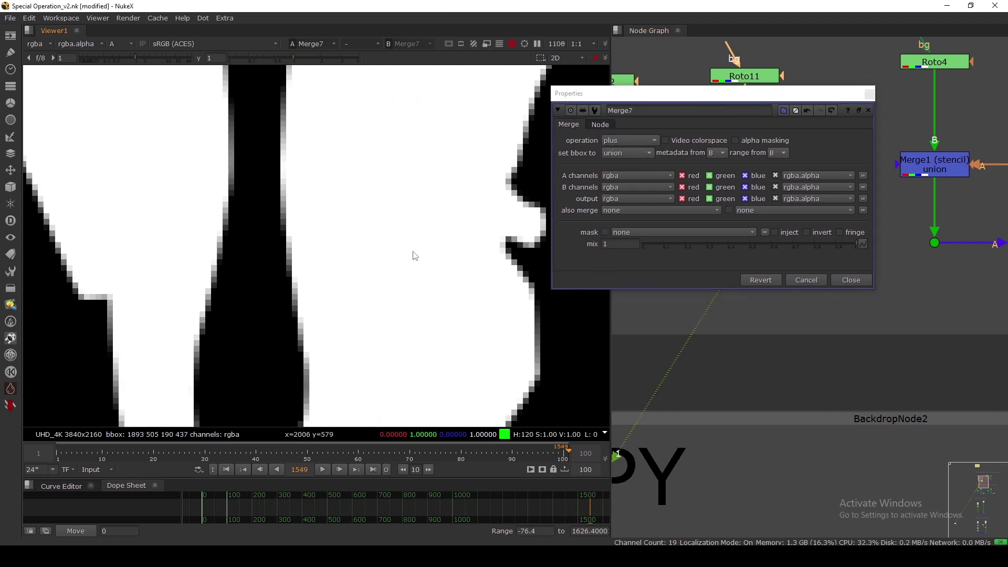
{"action": "left_click_drag", "start_coordinate": [469, 208], "coordinate": [410, 302], "text": "ctrl+shift"}
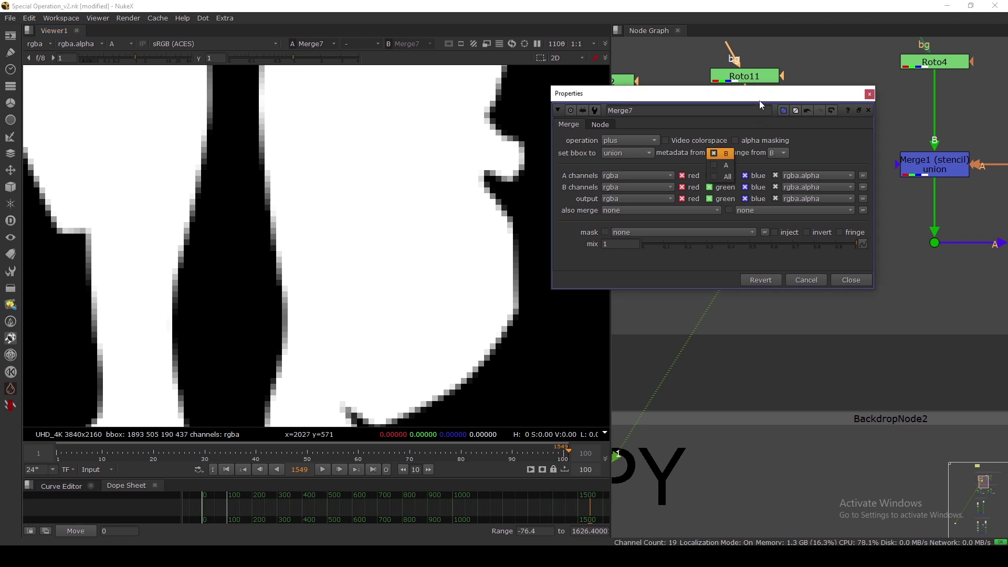
Set Merge7's merge operation back to screen and close its properties
{"action": "left_click_drag", "start_coordinate": [733, 100], "coordinate": [570, 325]}
{"action": "middle_click_drag", "start_coordinate": [724, 201], "coordinate": [735, 190]}
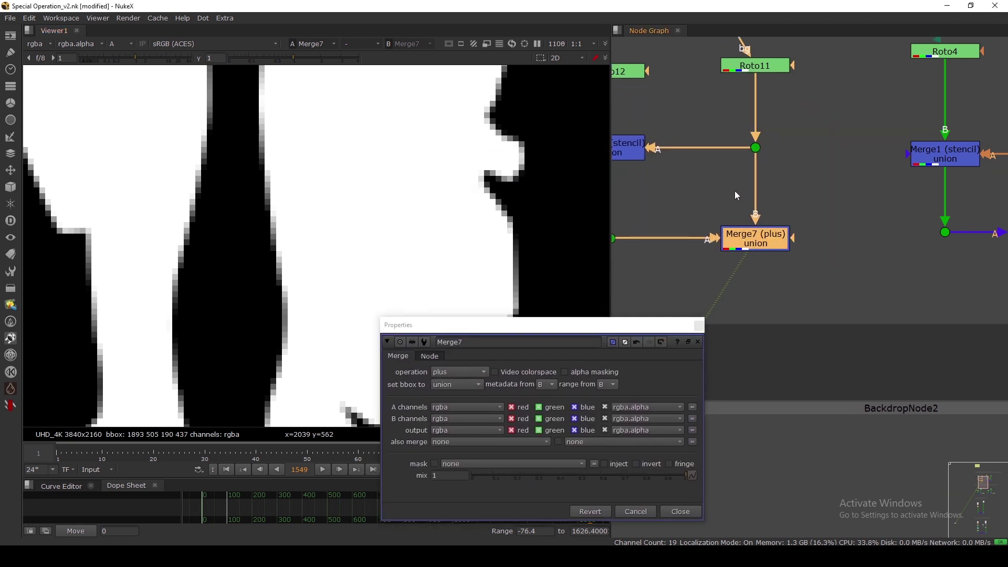
{"action": "left_click", "coordinate": [735, 190]}
{"action": "left_click", "coordinate": [767, 243]}
{"action": "left_click_drag", "start_coordinate": [555, 330], "coordinate": [565, 318]}
{"action": "left_click", "coordinate": [470, 362]}
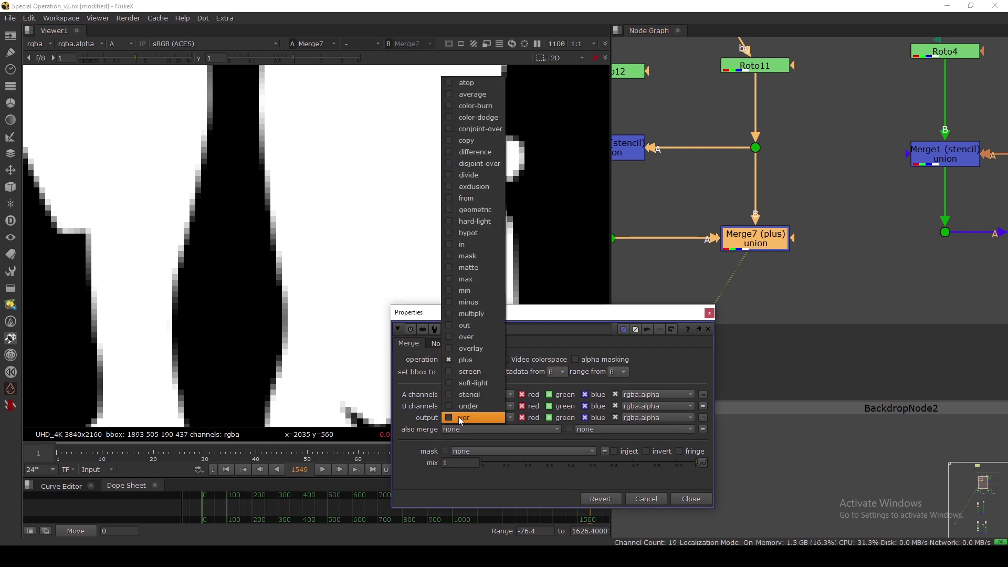
{"action": "left_click", "coordinate": [470, 371]}
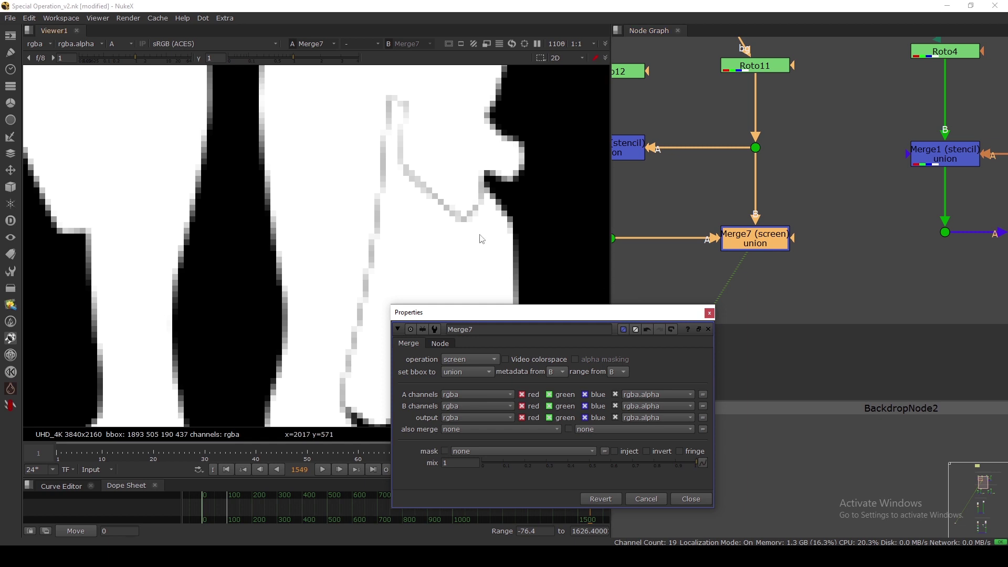
{"action": "left_click", "coordinate": [709, 313]}
Examine Merge7's screen result around both legs and compare it with Merge2's alpha in the viewer
{"action": "scroll", "coordinate": [688, 273], "scroll_direction": "down", "scroll_amount": 4}
{"action": "scroll", "coordinate": [408, 243], "scroll_direction": "down", "scroll_amount": 3}
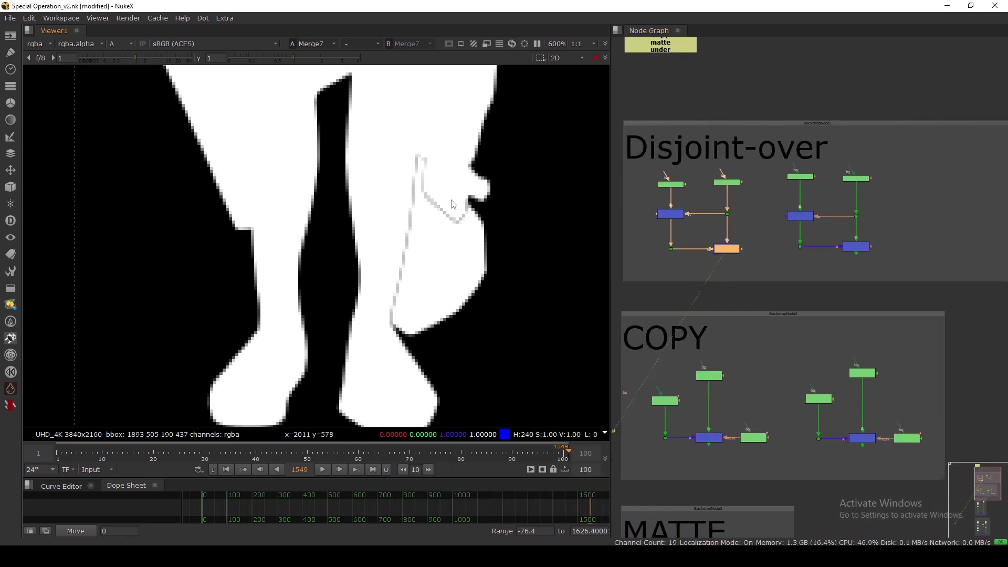
{"action": "left_click_drag", "start_coordinate": [454, 181], "coordinate": [405, 241]}
{"action": "scroll", "coordinate": [837, 254], "scroll_direction": "up", "scroll_amount": 4}
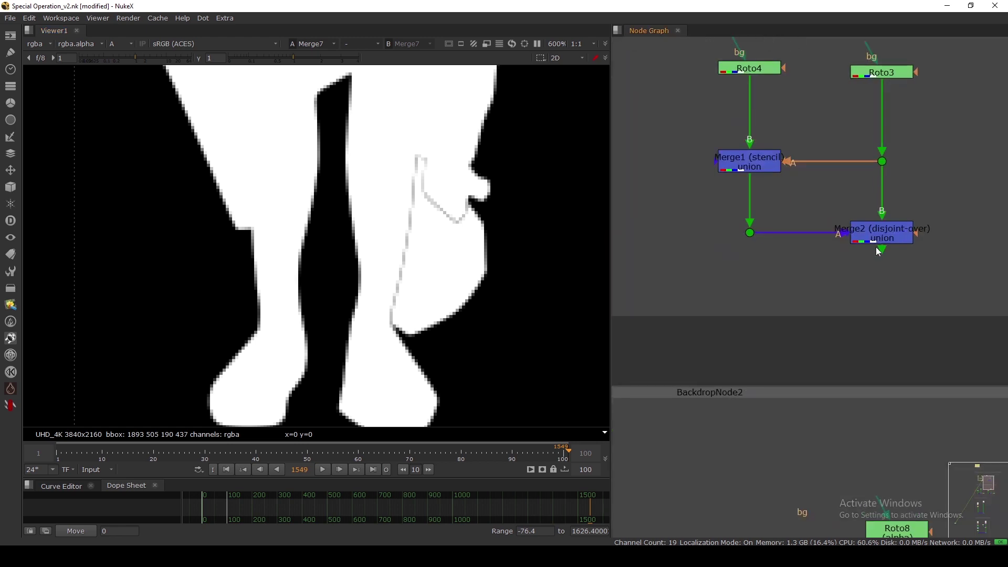
{"action": "left_click", "coordinate": [890, 241]}
{"action": "mouse_move", "coordinate": [884, 233]}
{"action": "left_mouse_down"}
{"action": "mouse_move", "coordinate": [884, 248]}
{"action": "mouse_move", "coordinate": [875, 237]}
{"action": "left_mouse_up"}
{"action": "key", "text": "1"}
{"action": "scroll", "coordinate": [727, 238], "scroll_direction": "down", "scroll_amount": 3}
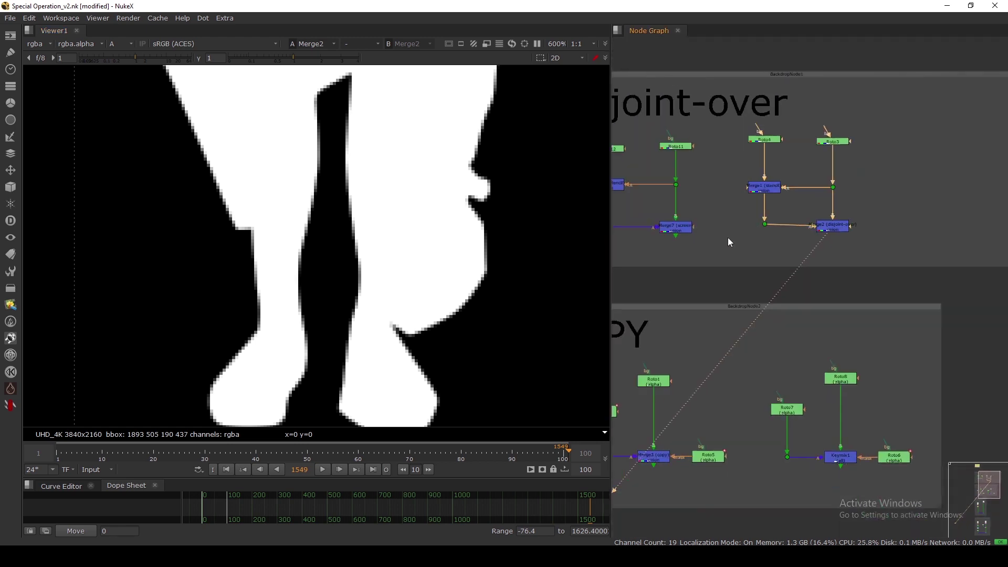
Open Merge7's properties and change its merge operation to plus, keeping Merge2's alpha in the viewer
{"action": "scroll", "coordinate": [760, 213], "scroll_direction": "up", "scroll_amount": 6}
{"action": "double_click", "coordinate": [759, 213]}
{"action": "left_click_drag", "start_coordinate": [498, 315], "coordinate": [685, 321]}
{"action": "left_click", "coordinate": [607, 265]}
{"action": "left_click", "coordinate": [617, 284]}
{"action": "scroll", "coordinate": [488, 259], "scroll_direction": "up", "scroll_amount": 2}
{"action": "middle_click_drag", "start_coordinate": [487, 255], "coordinate": [511, 283]}
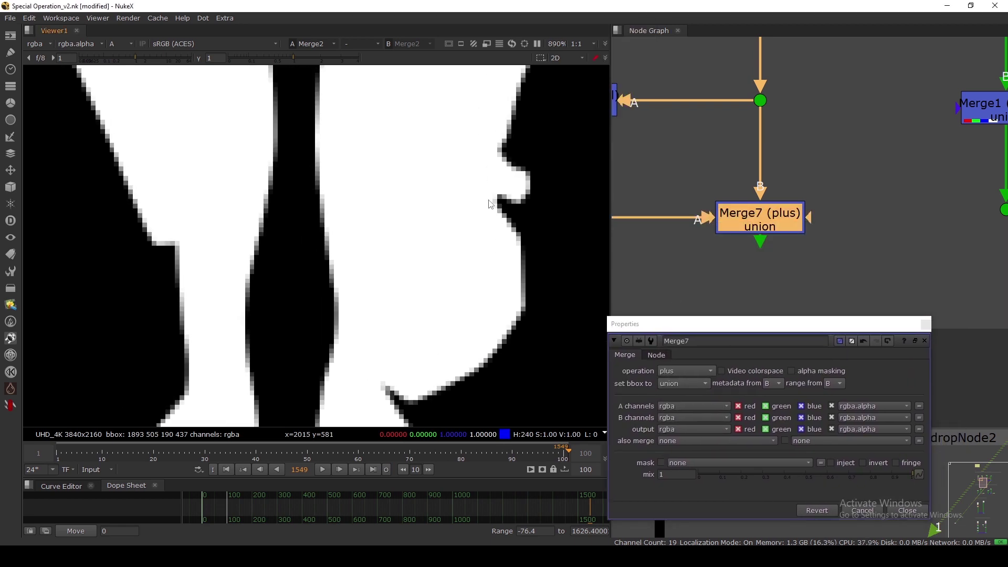
Disable Merge7, view its alpha, sample a 1x6 pixel region along the shared edge, and re-enable Merge7
{"action": "key", "text": "d"}
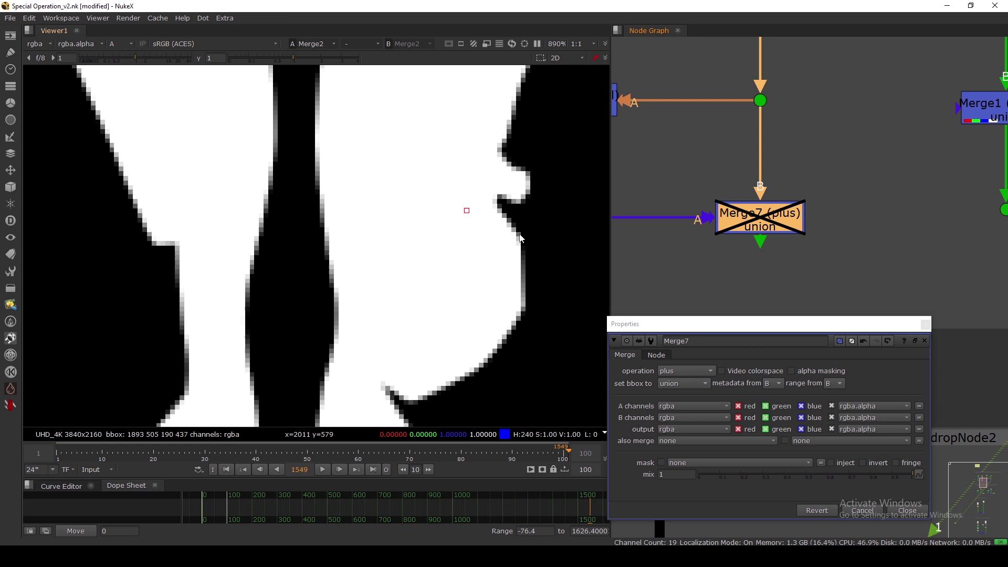
{"action": "left_click", "coordinate": [723, 218]}
{"action": "key", "text": "1"}
{"action": "scroll", "coordinate": [442, 224], "scroll_direction": "up", "scroll_amount": 3}
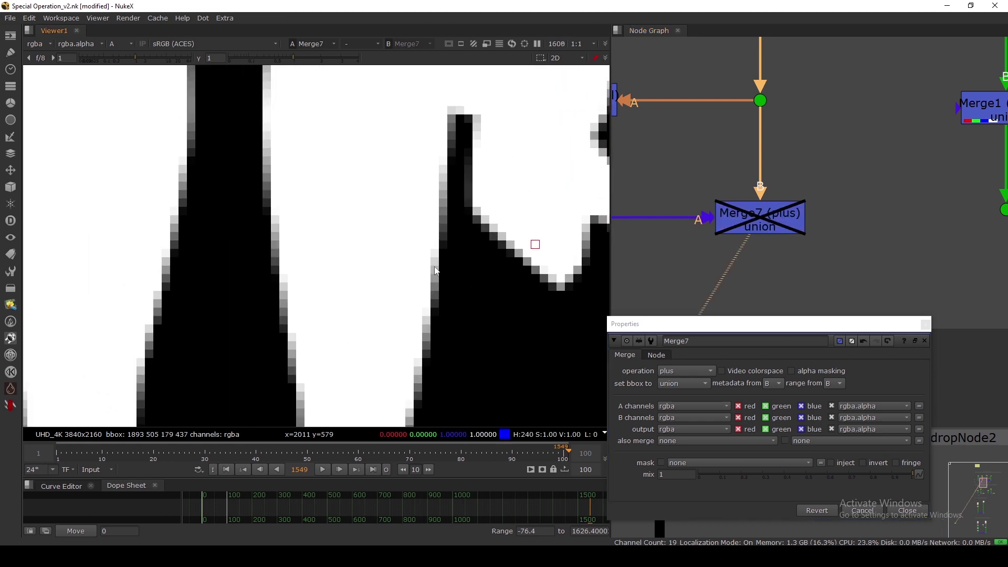
{"action": "left_click_drag", "start_coordinate": [435, 250], "coordinate": [437, 292], "text": "ctrl+shift"}
{"action": "key", "text": "d"}
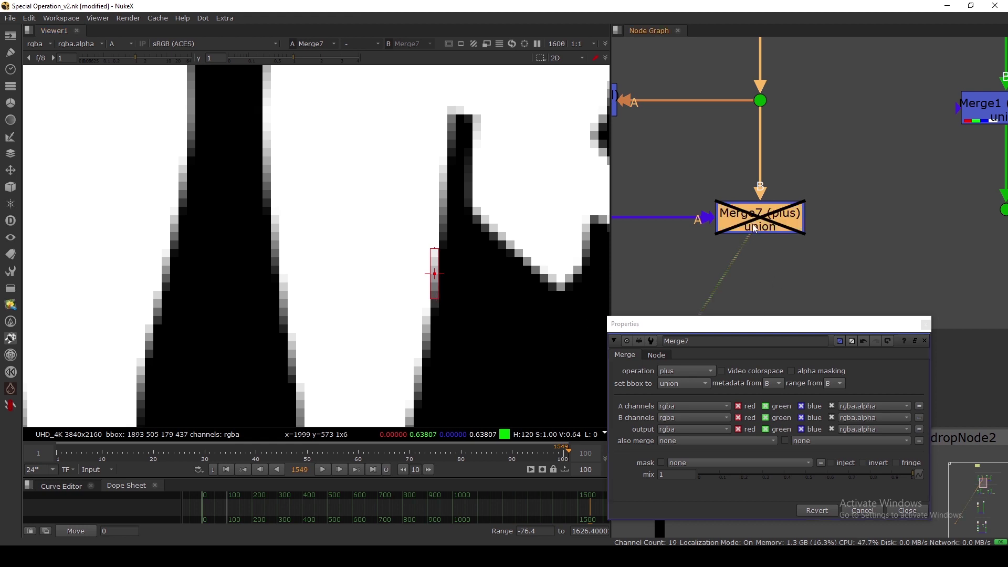
{"action": "left_click_drag", "start_coordinate": [740, 320], "coordinate": [771, 288]}
{"action": "left_click_drag", "start_coordinate": [694, 288], "coordinate": [738, 256]}
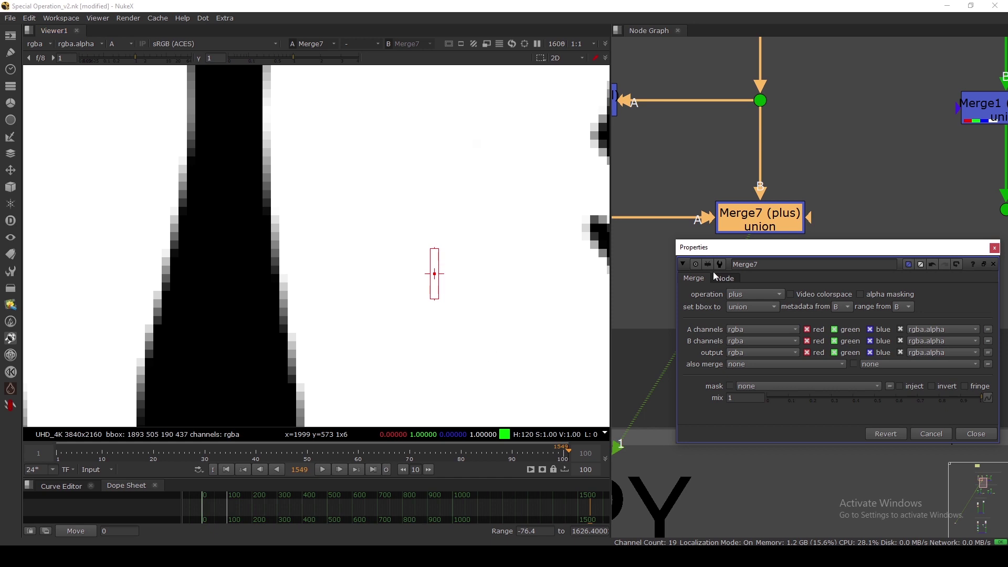
View the alpha of the dot below Merge6 to read its value in the sampled edge region
{"action": "left_click_drag", "start_coordinate": [750, 247], "coordinate": [797, 255]}
{"action": "middle_click_drag", "start_coordinate": [622, 213], "coordinate": [655, 224]}
{"action": "left_click", "coordinate": [644, 237]}
{"action": "key", "text": "1"}
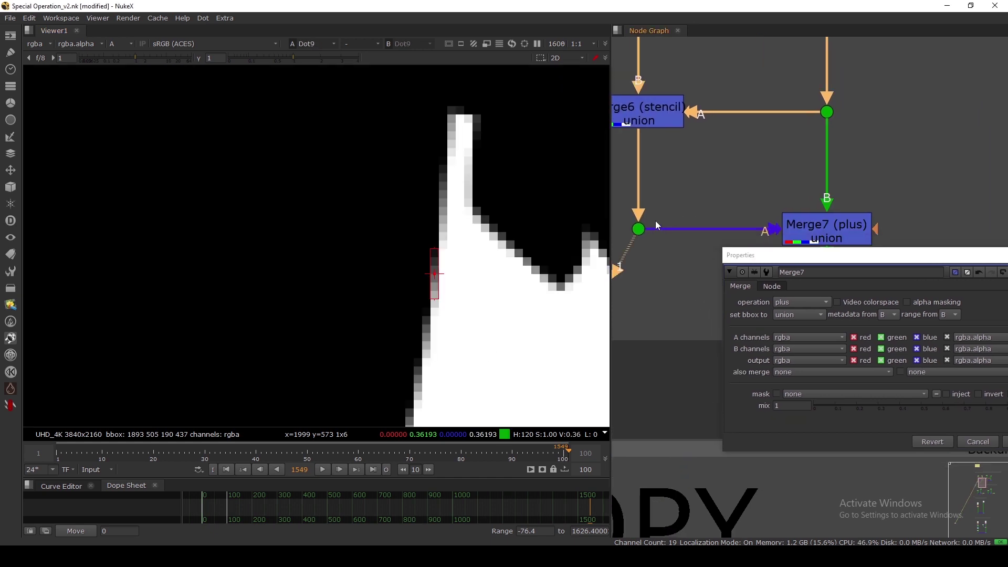
View the alpha of the dot feeding Merge7's B input, then Merge7's alpha, to compare values in the sampled edge region
{"action": "left_click", "coordinate": [826, 108]}
{"action": "key", "text": "1"}
{"action": "middle_click_drag", "start_coordinate": [767, 187], "coordinate": [735, 153]}
{"action": "left_click", "coordinate": [782, 198]}
{"action": "key", "text": "1"}
Close Merge7's properties and sample a single pixel inside the leg area of Merge7's alpha
{"action": "left_click", "coordinate": [797, 255]}
{"action": "left_click_drag", "start_coordinate": [797, 259], "coordinate": [657, 295]}
{"action": "left_click", "coordinate": [883, 297]}
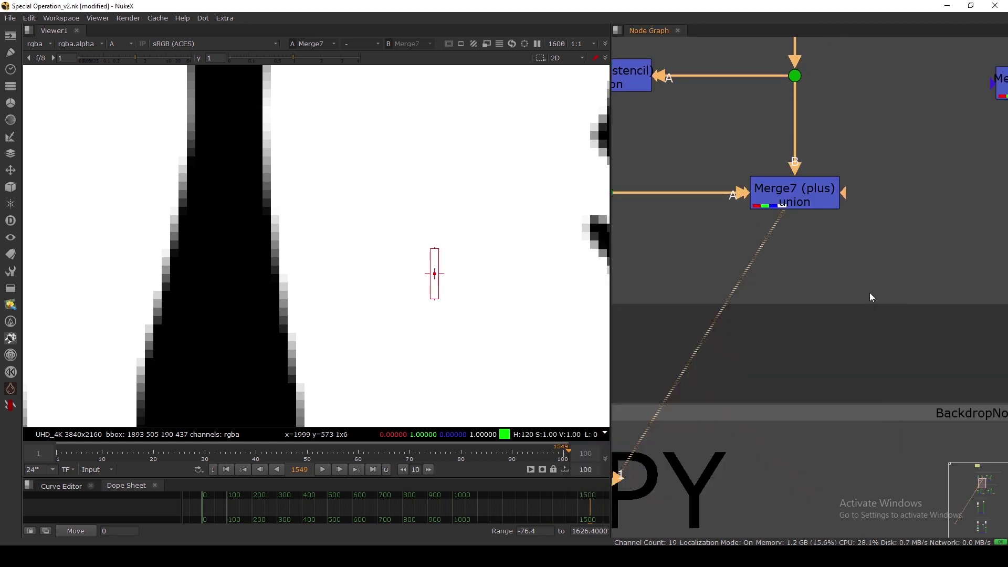
{"action": "scroll", "coordinate": [458, 279], "scroll_direction": "down", "scroll_amount": 3}
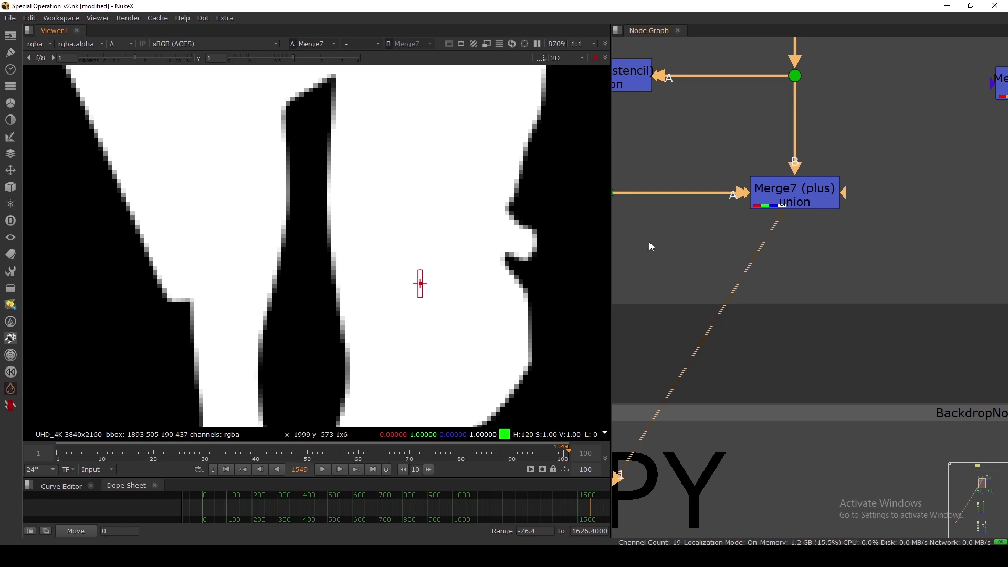
{"action": "left_click", "coordinate": [420, 332], "text": "ctrl"}
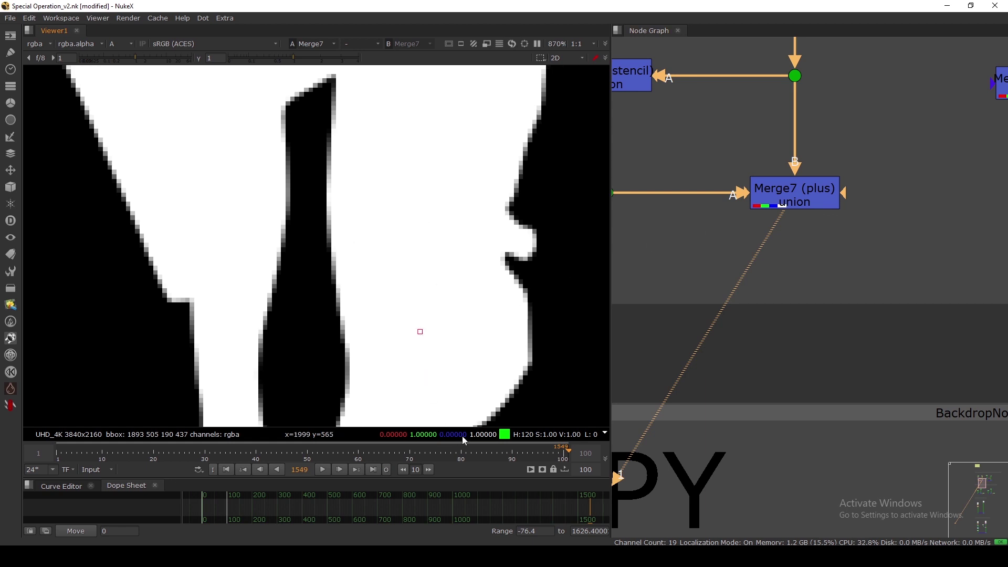
{"action": "mouse_move", "coordinate": [810, 199]}
{"action": "left_mouse_down"}
{"action": "mouse_move", "coordinate": [812, 208]}
{"action": "mouse_move", "coordinate": [809, 198]}
{"action": "left_mouse_up"}
View the alpha of Merge2, the disjoint-over merge, and sample a pixel inside the leg area for comparison
{"action": "middle_click_drag", "start_coordinate": [919, 207], "coordinate": [633, 270]}
{"action": "middle_click_drag", "start_coordinate": [896, 245], "coordinate": [773, 256]}
{"action": "mouse_move", "coordinate": [822, 269]}
{"action": "left_mouse_down"}
{"action": "mouse_move", "coordinate": [823, 278]}
{"action": "mouse_move", "coordinate": [821, 263]}
{"action": "left_mouse_up"}
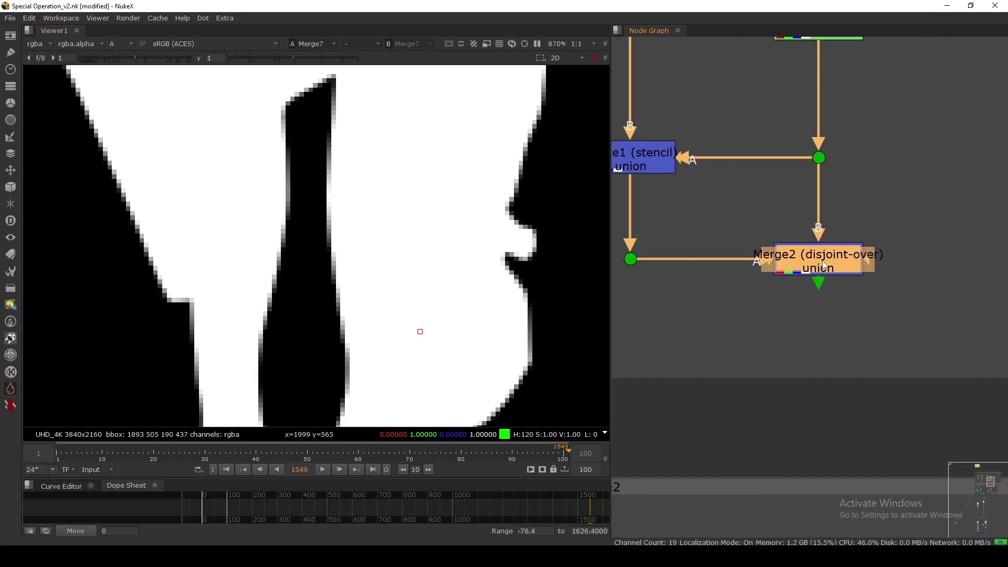
{"action": "key", "text": "1"}
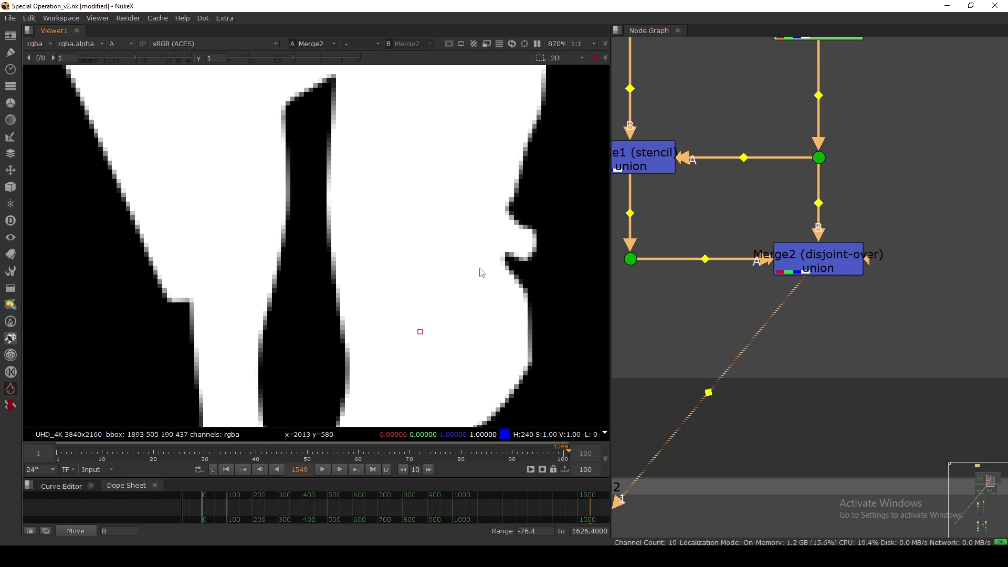
{"action": "left_click", "coordinate": [425, 364], "text": "ctrl"}
{"action": "scroll", "coordinate": [645, 242], "scroll_direction": "up", "scroll_amount": 3}
View Merge1's stencilled alpha, then Merge2's combined alpha, and check the whole figure's matte and legs
{"action": "left_click", "coordinate": [666, 218], "text": "ctrl+shift"}
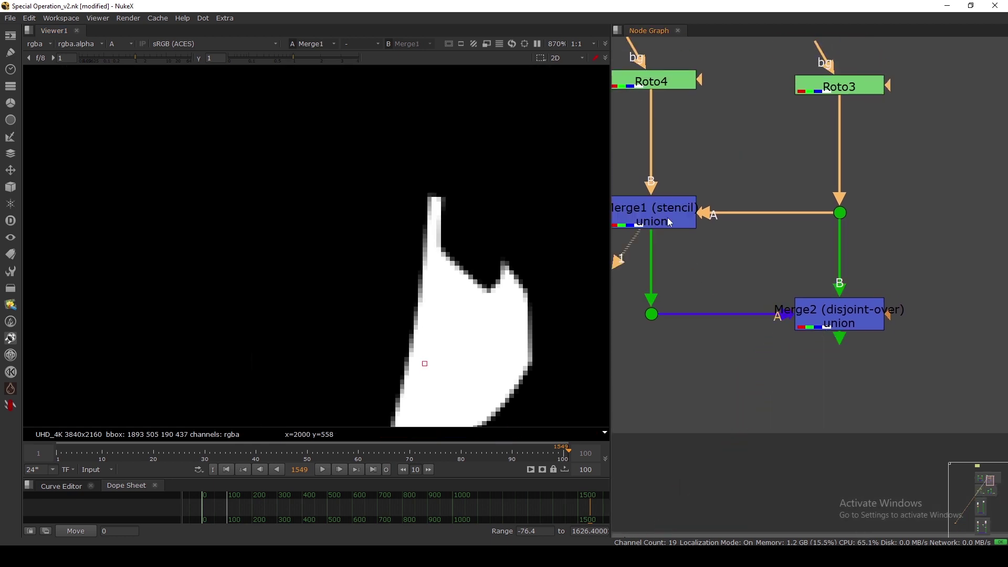
{"action": "left_click", "coordinate": [844, 303], "text": "ctrl+shift"}
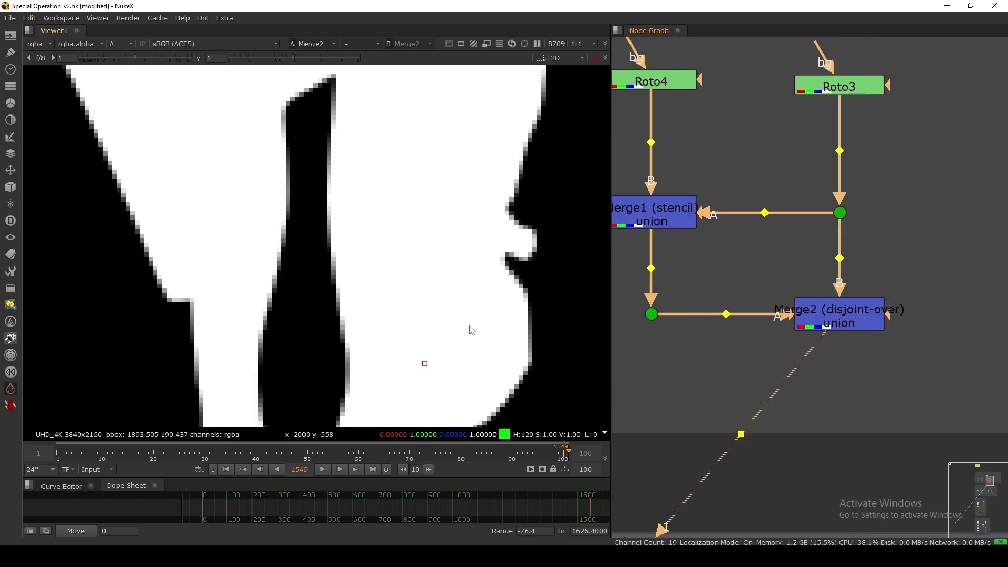
{"action": "key", "text": "f"}
{"action": "scroll", "coordinate": [337, 302], "scroll_direction": "up", "scroll_amount": 10}
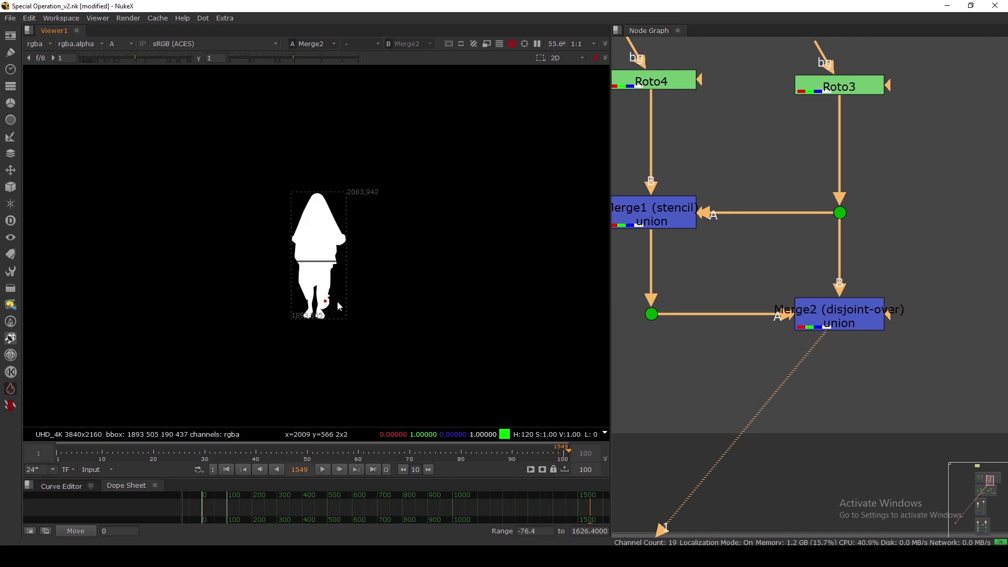
{"action": "left_click", "coordinate": [852, 316]}
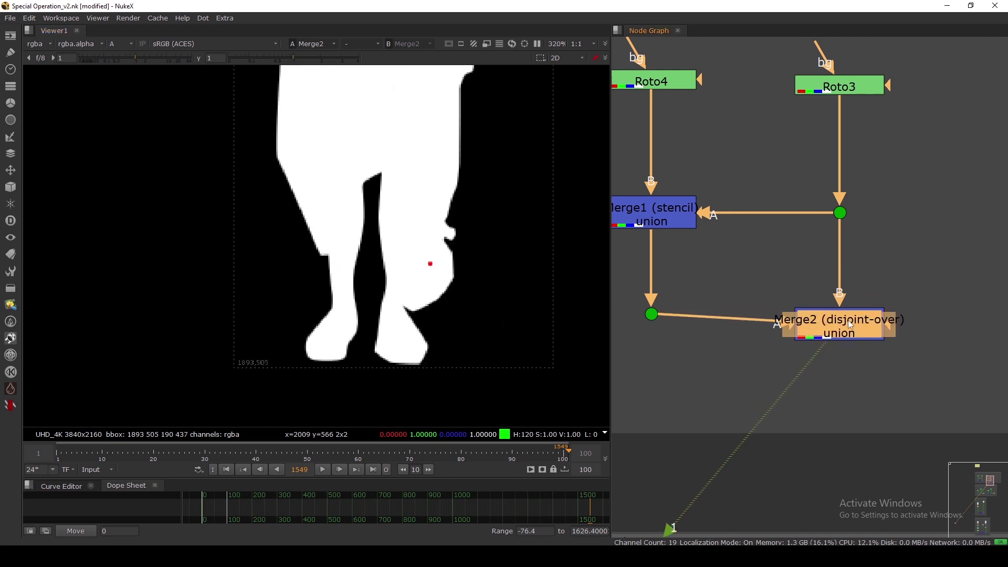
Go to the COPY backdrop and inspect Merge3's operation in its properties, then close them
{"action": "scroll", "coordinate": [751, 210], "scroll_direction": "down", "scroll_amount": 5}
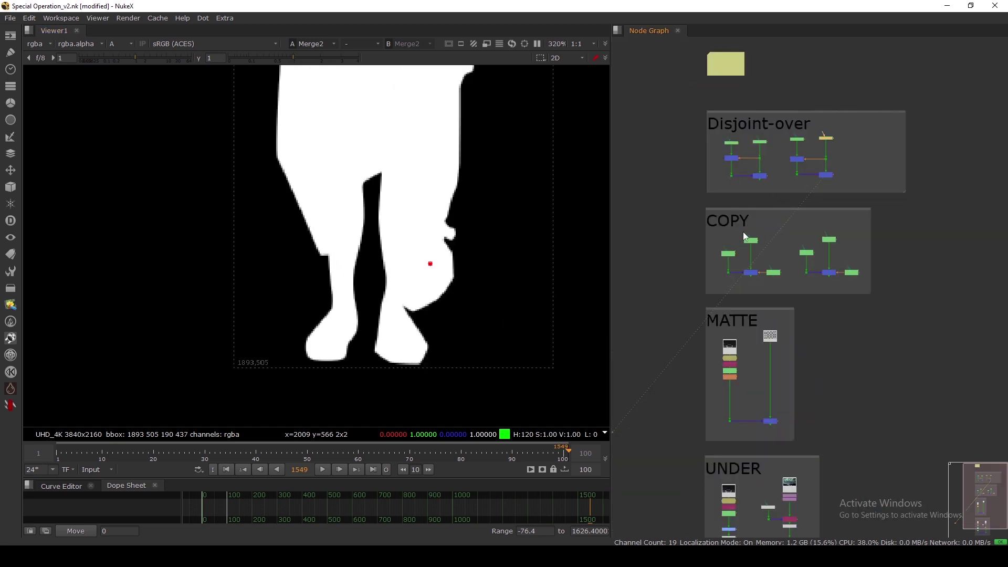
{"action": "scroll", "coordinate": [738, 227], "scroll_direction": "up", "scroll_amount": 3}
{"action": "left_click", "coordinate": [730, 186]}
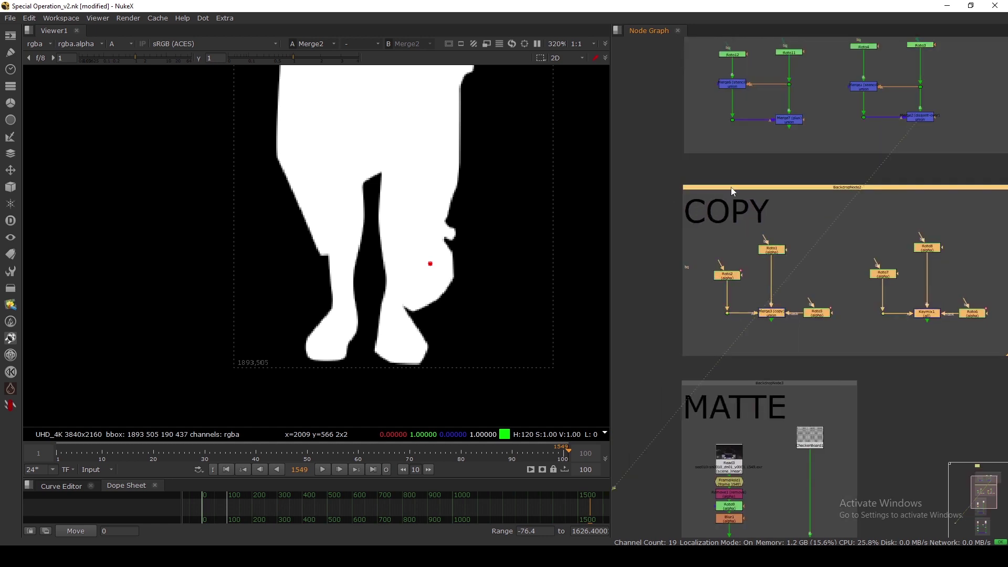
{"action": "scroll", "coordinate": [777, 273], "scroll_direction": "up", "scroll_amount": 5}
{"action": "left_click", "coordinate": [882, 326]}
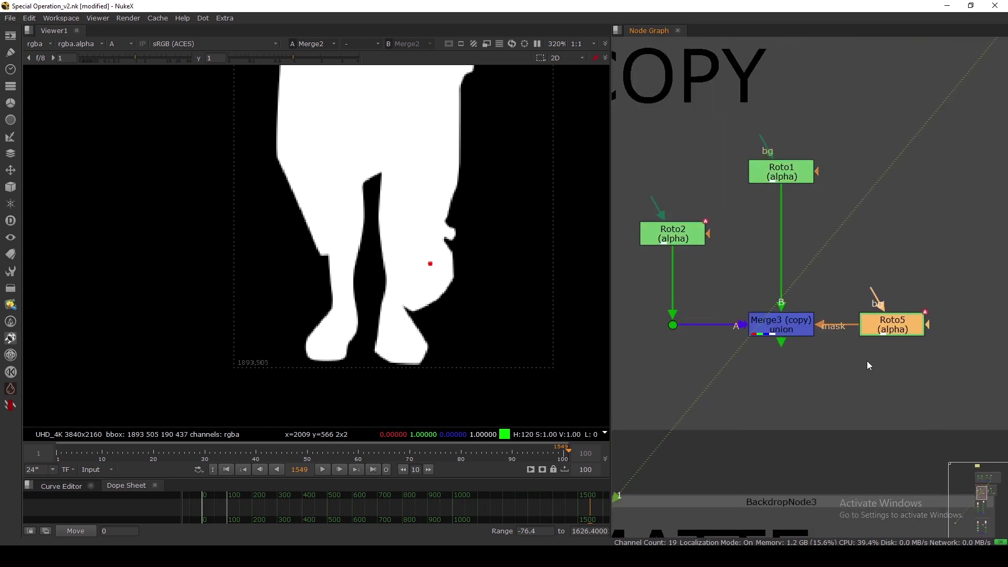
{"action": "left_click", "coordinate": [867, 361]}
{"action": "left_click", "coordinate": [789, 323]}
{"action": "left_click_drag", "start_coordinate": [892, 325], "coordinate": [898, 326]}
{"action": "double_click", "coordinate": [782, 324]}
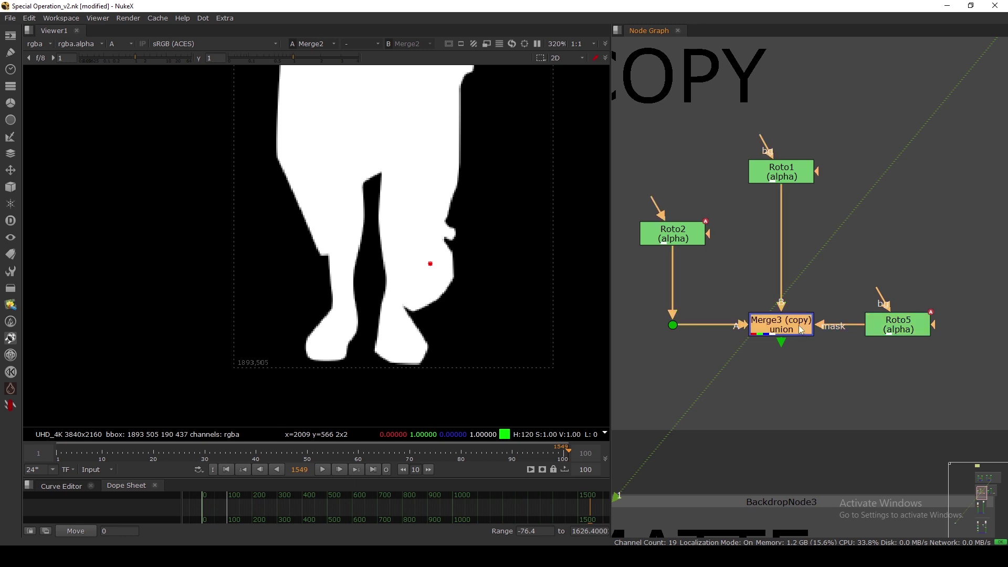
{"action": "left_click", "coordinate": [503, 201]}
{"action": "left_click", "coordinate": [516, 202]}
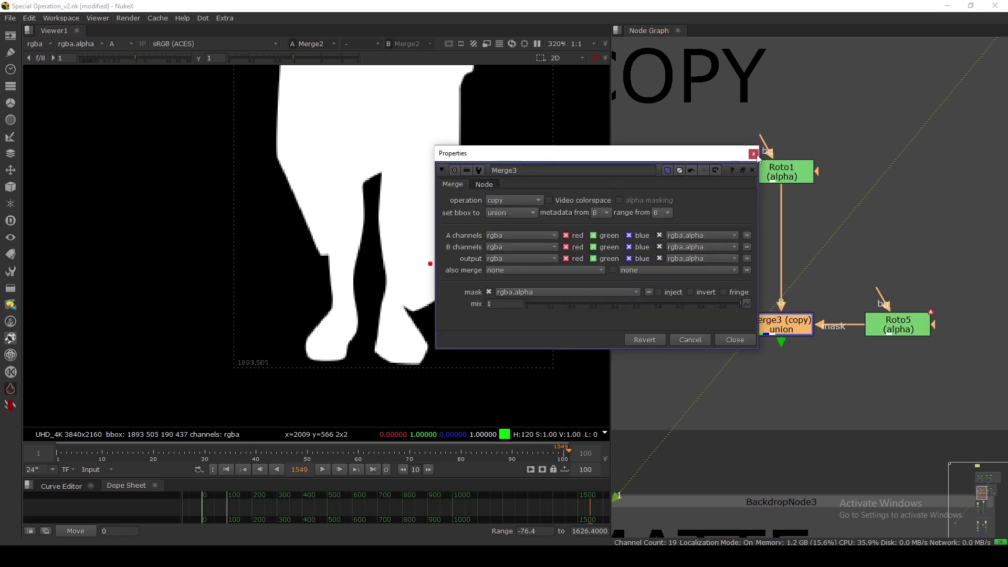
{"action": "left_click", "coordinate": [753, 153]}
View Roto2's alpha and frame its jagged matte in the viewer
{"action": "left_click_drag", "start_coordinate": [680, 241], "coordinate": [681, 228]}
{"action": "key", "text": "1"}
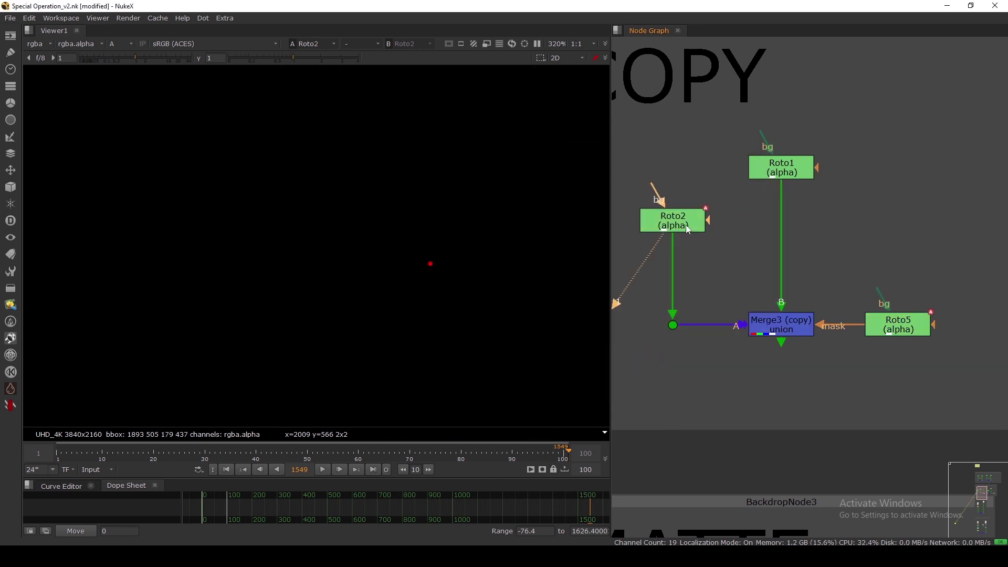
{"action": "key", "text": "f"}
{"action": "scroll", "coordinate": [344, 281], "scroll_direction": "up", "scroll_amount": 6}
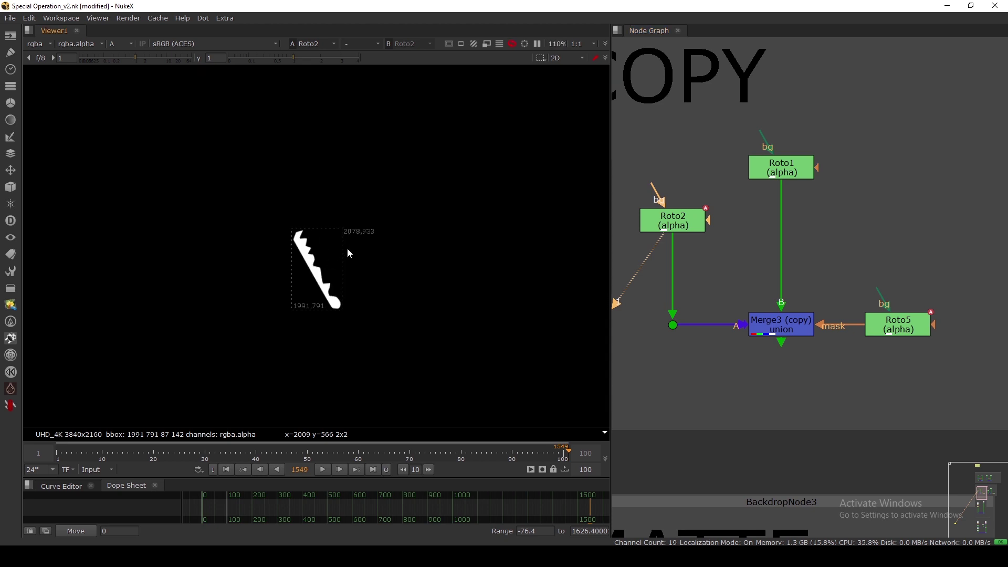
{"action": "left_click_drag", "start_coordinate": [699, 225], "coordinate": [699, 213]}
{"action": "middle_click_drag", "start_coordinate": [817, 245], "coordinate": [795, 250]}
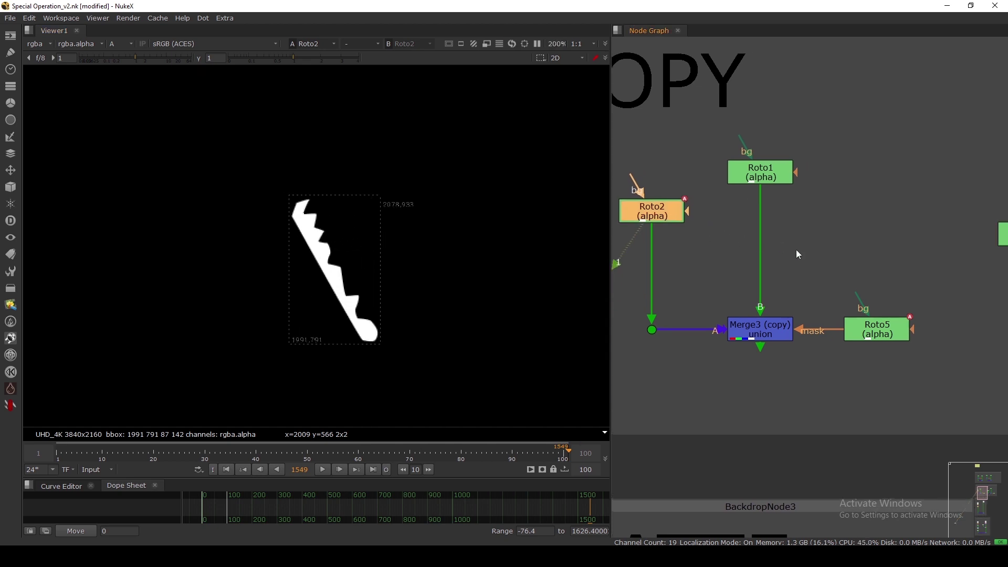
Add an over Merge node beside Merge3, with Roto2 as its A input and Roto1 as its B input
{"action": "left_click", "coordinate": [803, 255]}
{"action": "key", "text": "m"}
{"action": "left_click", "coordinate": [764, 185]}
{"action": "left_click_drag", "start_coordinate": [801, 234], "coordinate": [680, 217]}
{"action": "left_click_drag", "start_coordinate": [828, 230], "coordinate": [765, 167]}
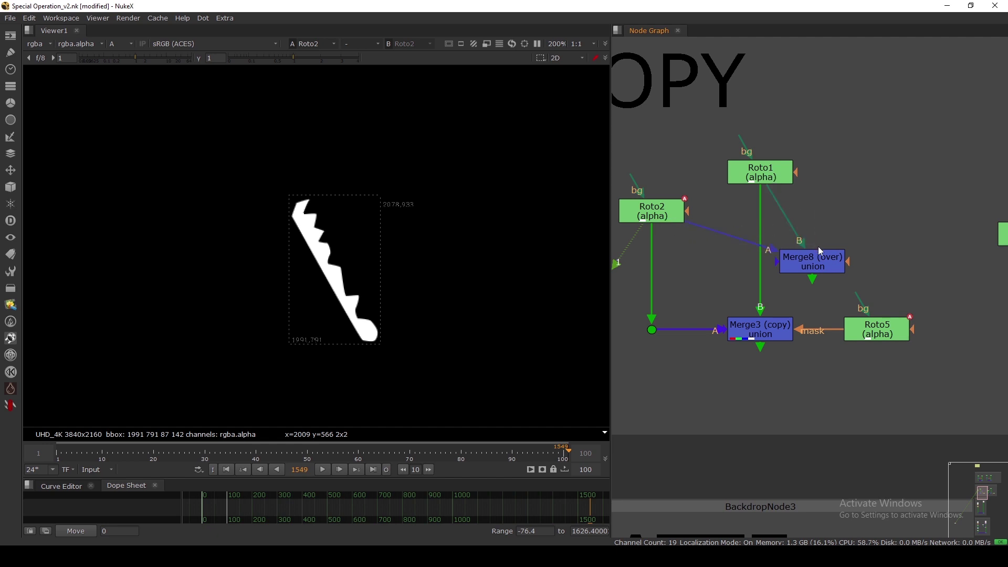
{"action": "left_click_drag", "start_coordinate": [818, 256], "coordinate": [817, 238]}
View Merge8's alpha and toggle the node off and on to compare the matte with and without Roto2
{"action": "key", "text": "1"}
{"action": "scroll", "coordinate": [331, 290], "scroll_direction": "up", "scroll_amount": 3}
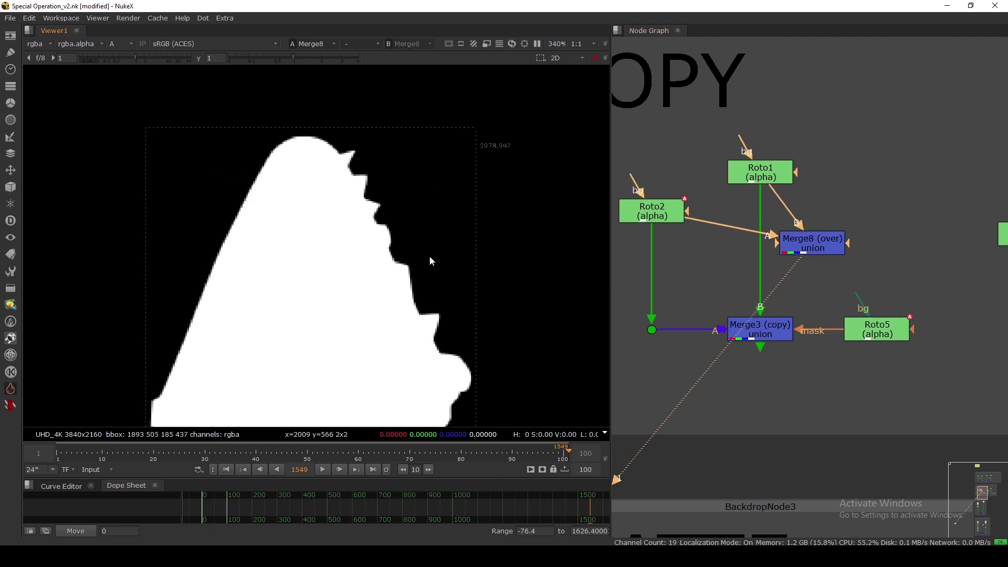
{"action": "left_click", "coordinate": [823, 246]}
{"action": "key", "text": "d"}
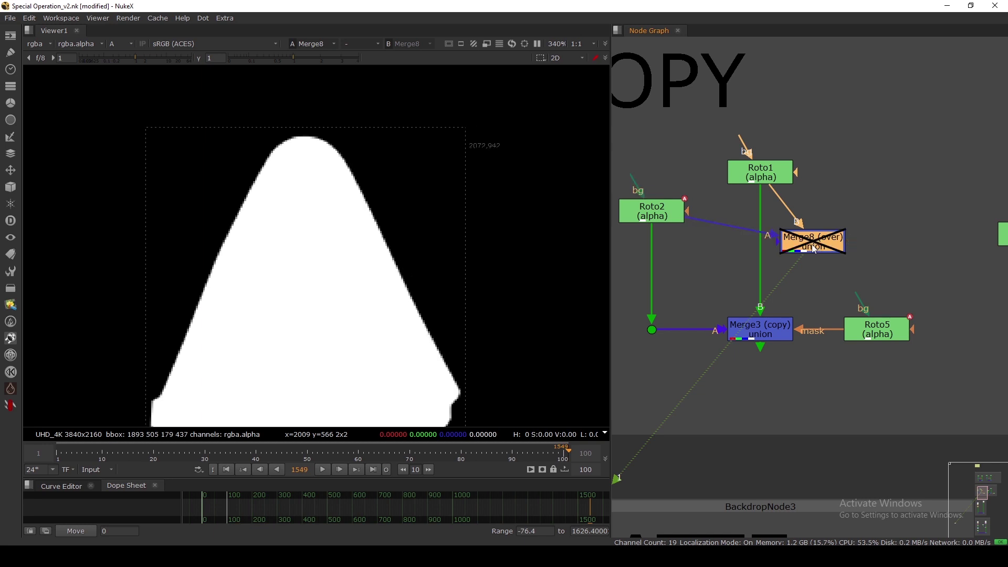
{"action": "key", "text": "d"}
{"action": "key", "text": "d"}
{"action": "key", "text": "d"}
{"action": "key", "text": "d"}
View Roto2's alpha and sample a 2x2 pixel region at a notch in its jagged edge
{"action": "left_click", "coordinate": [665, 223]}
{"action": "key", "text": "1"}
{"action": "scroll", "coordinate": [414, 319], "scroll_direction": "up", "scroll_amount": 3}
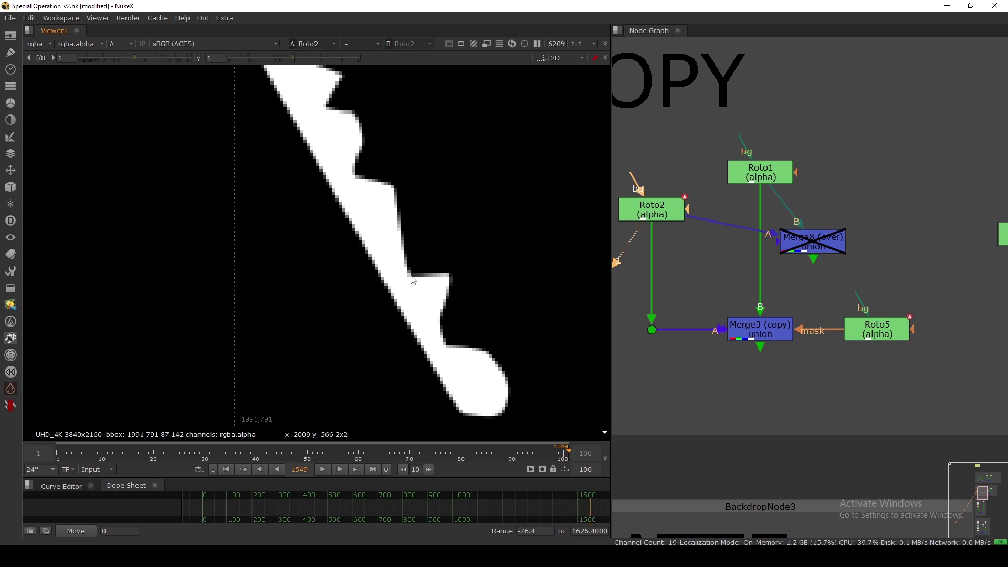
{"action": "left_click", "coordinate": [410, 273], "text": "ctrl"}
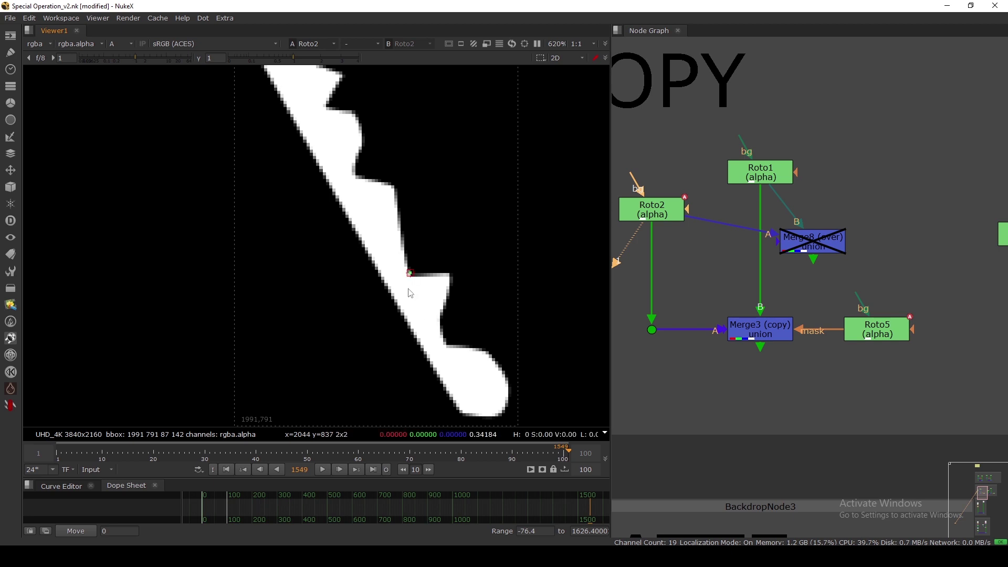
Re-enable Merge8, view its alpha, and toggle it to compare the sampled 2x2 notch region
{"action": "left_click", "coordinate": [812, 246]}
{"action": "key", "text": "d"}
{"action": "key", "text": "1"}
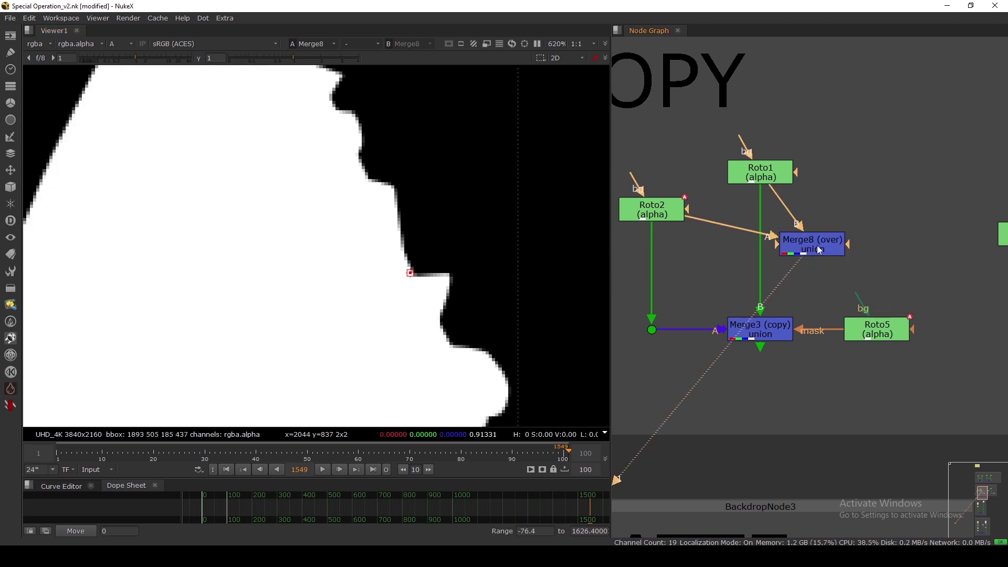
{"action": "key", "text": "d"}
{"action": "key", "text": "d"}
{"action": "key", "text": "d"}
{"action": "key", "text": "d"}
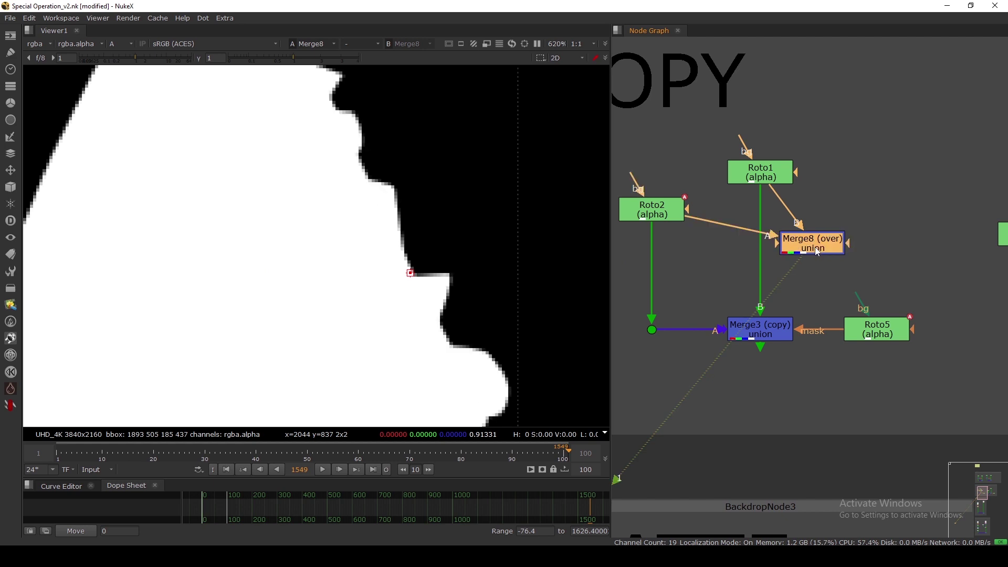
Sample a pixel at the lower notch of Roto2's alpha and compare it in Merge8 with the merge off and on
{"action": "left_click", "coordinate": [658, 216]}
{"action": "key", "text": "1"}
{"action": "left_click", "coordinate": [445, 344], "text": "ctrl"}
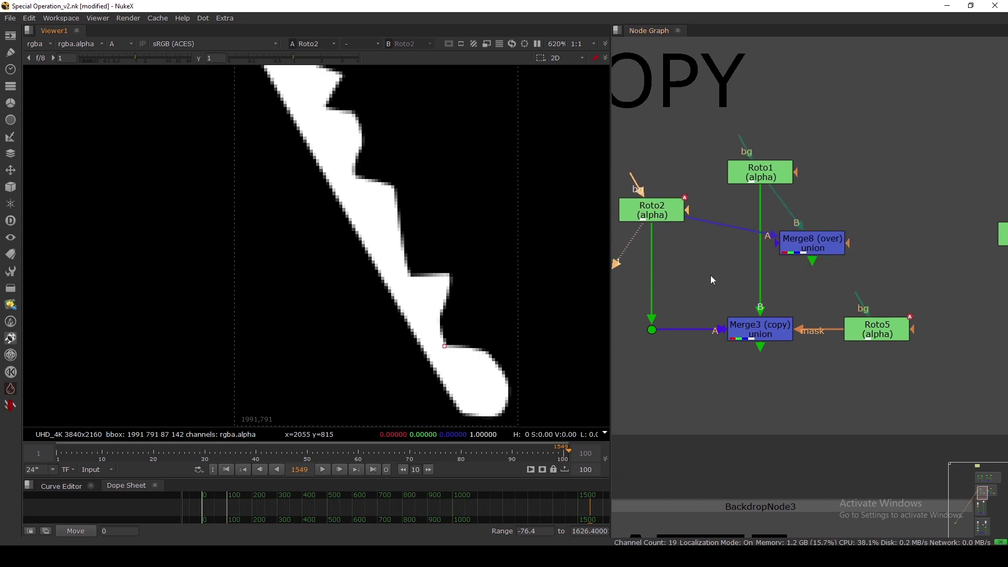
{"action": "left_click", "coordinate": [817, 246]}
{"action": "key", "text": "1"}
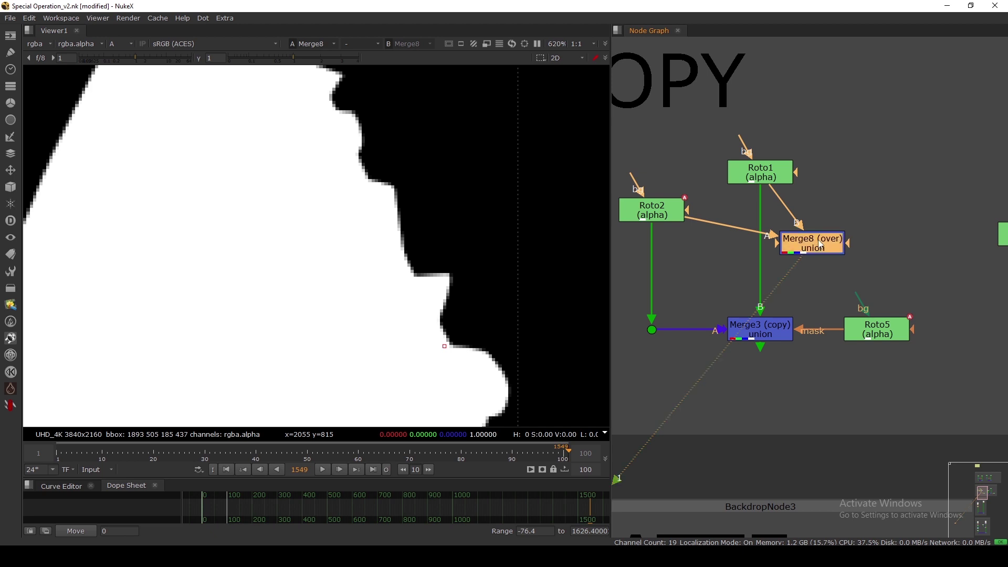
{"action": "key", "text": "d"}
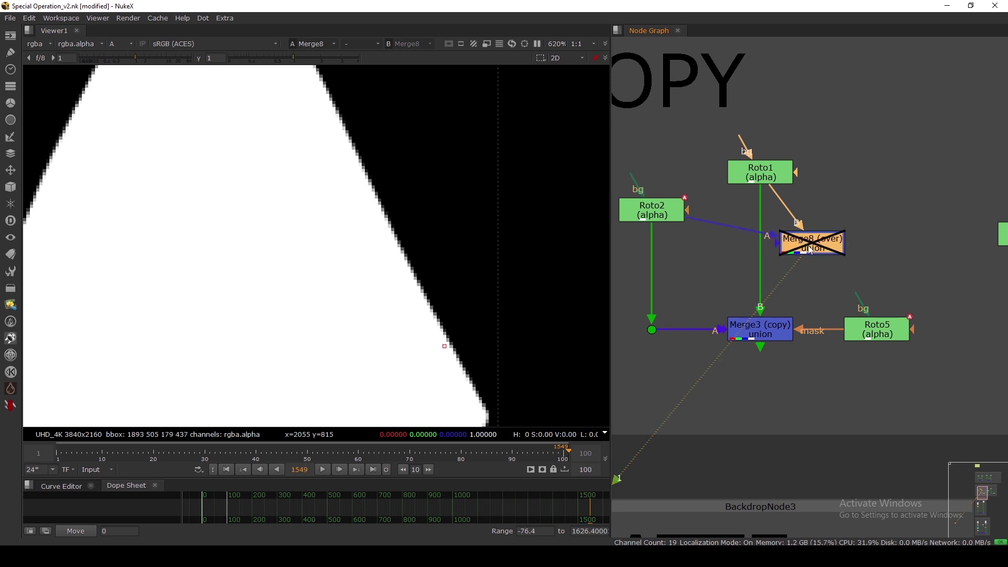
{"action": "key", "text": "d"}
Delete the Merge8 over node from the COPY setup
{"action": "left_click", "coordinate": [762, 181]}
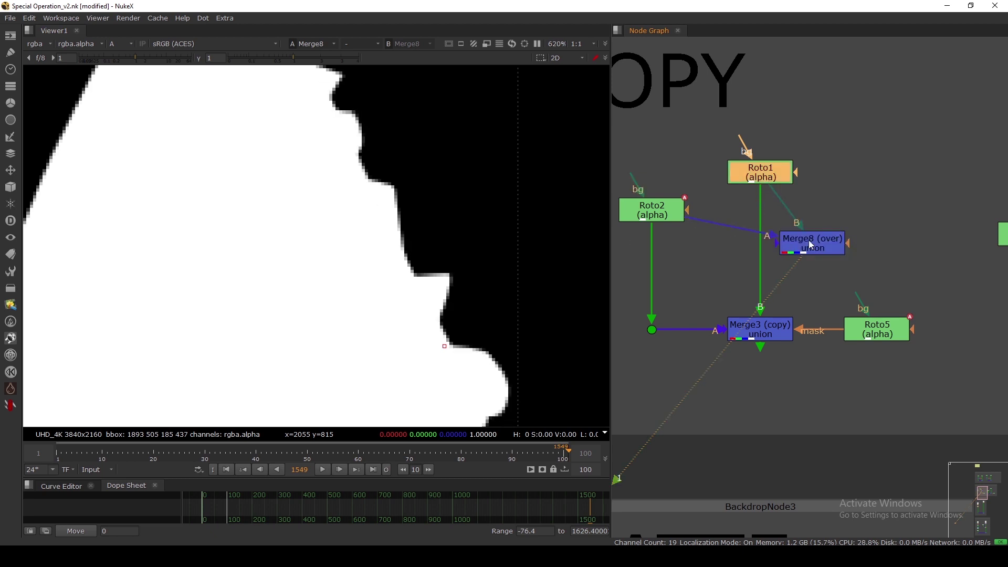
{"action": "left_click", "coordinate": [813, 243]}
{"action": "key", "text": "Delete"}
{"action": "left_click_drag", "start_coordinate": [868, 331], "coordinate": [866, 331]}
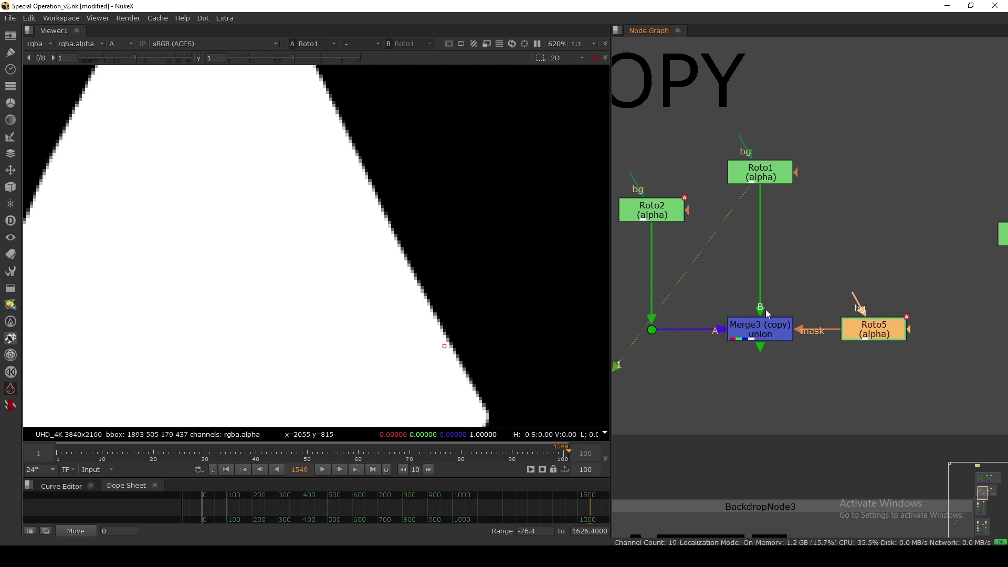
{"action": "scroll", "coordinate": [767, 263], "scroll_direction": "down", "scroll_amount": 5}
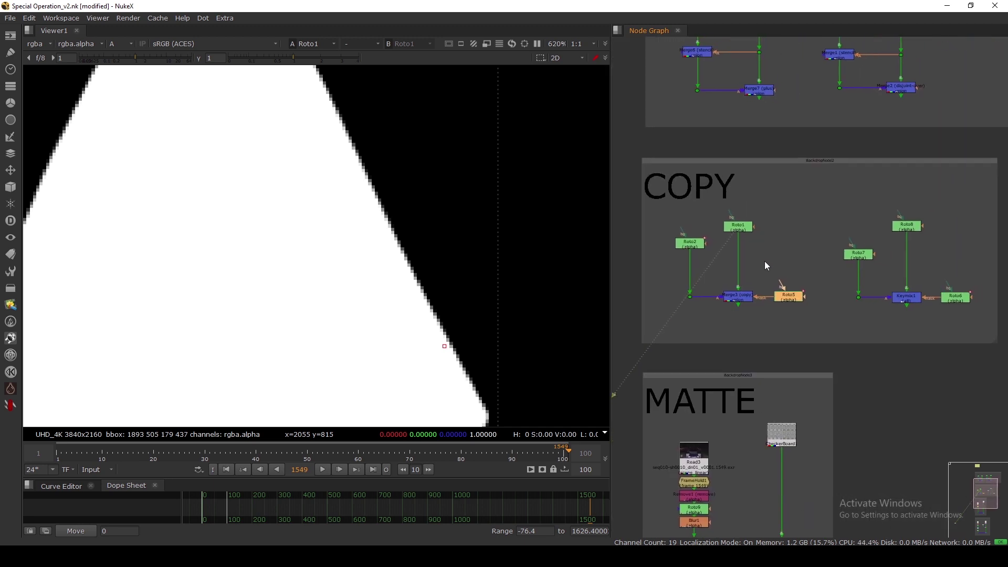
{"action": "middle_click_drag", "start_coordinate": [765, 262], "coordinate": [729, 239]}
{"action": "scroll", "coordinate": [689, 286], "scroll_direction": "up", "scroll_amount": 5}
{"action": "middle_click_drag", "start_coordinate": [708, 277], "coordinate": [750, 295]}
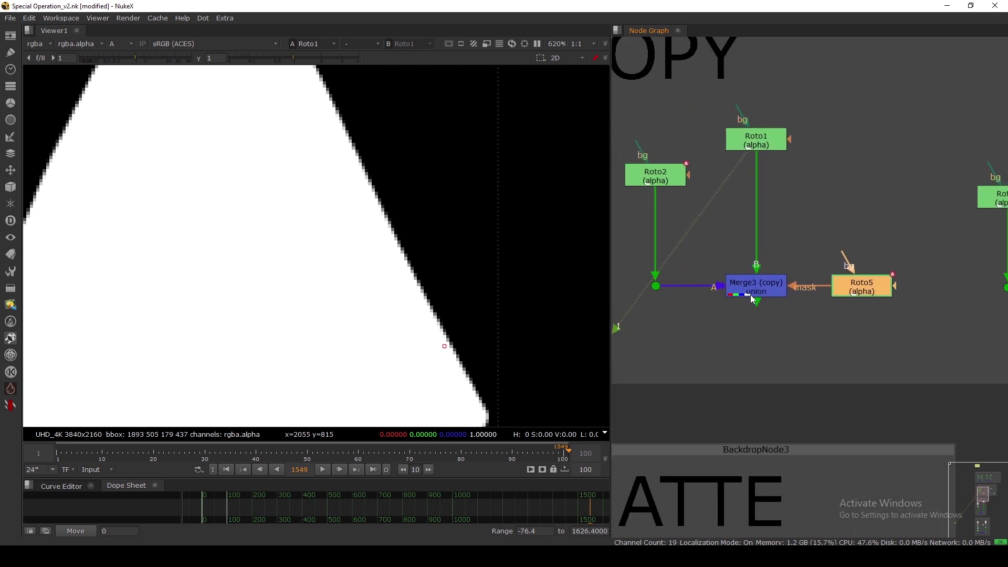
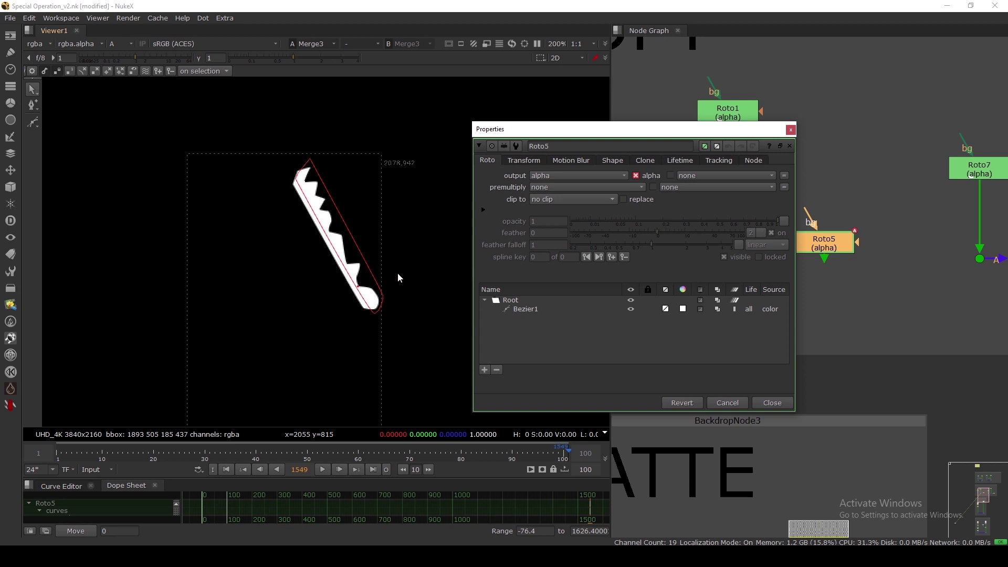
Close Roto5's properties and connect Roto5 to Merge3's mask input
{"action": "left_click", "coordinate": [762, 402]}
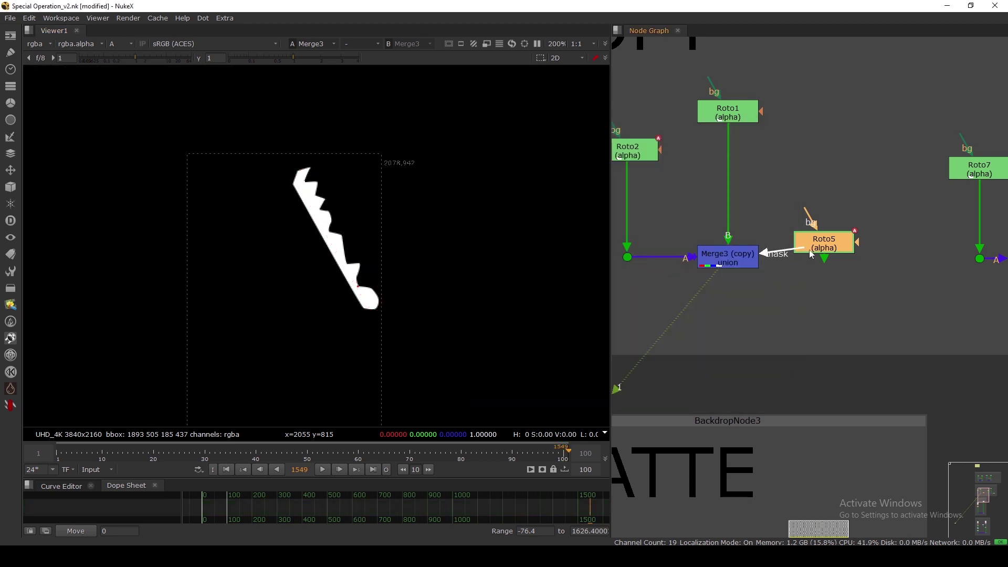
{"action": "left_click_drag", "start_coordinate": [809, 250], "coordinate": [818, 256]}
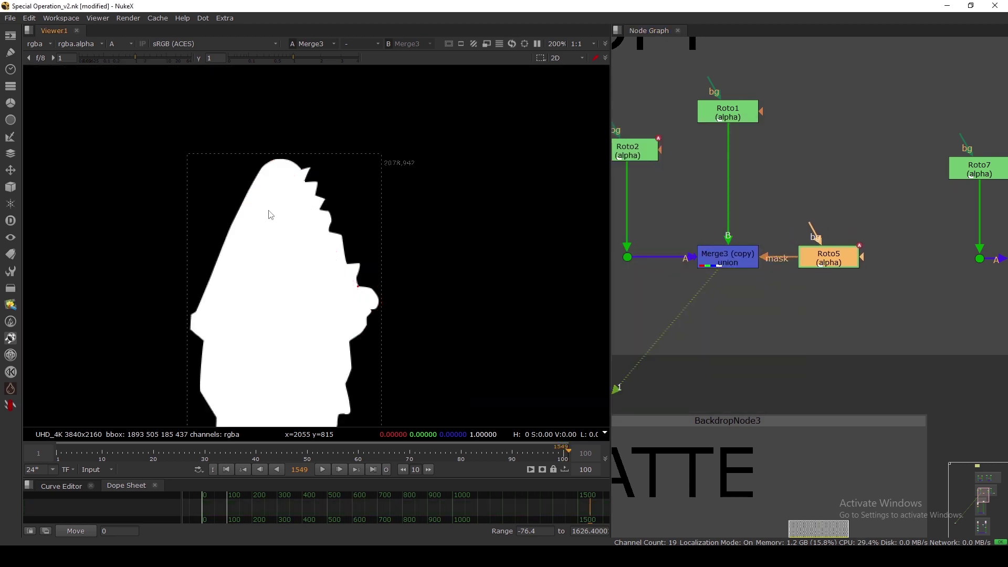
Examine Merge3's masked result and open Roto5's properties to display its Bezier outline over the matte
{"action": "left_click_drag", "start_coordinate": [269, 194], "coordinate": [205, 359]}
{"action": "left_click_drag", "start_coordinate": [259, 221], "coordinate": [187, 386]}
{"action": "left_click_drag", "start_coordinate": [834, 261], "coordinate": [835, 262]}
{"action": "double_click", "coordinate": [824, 261]}
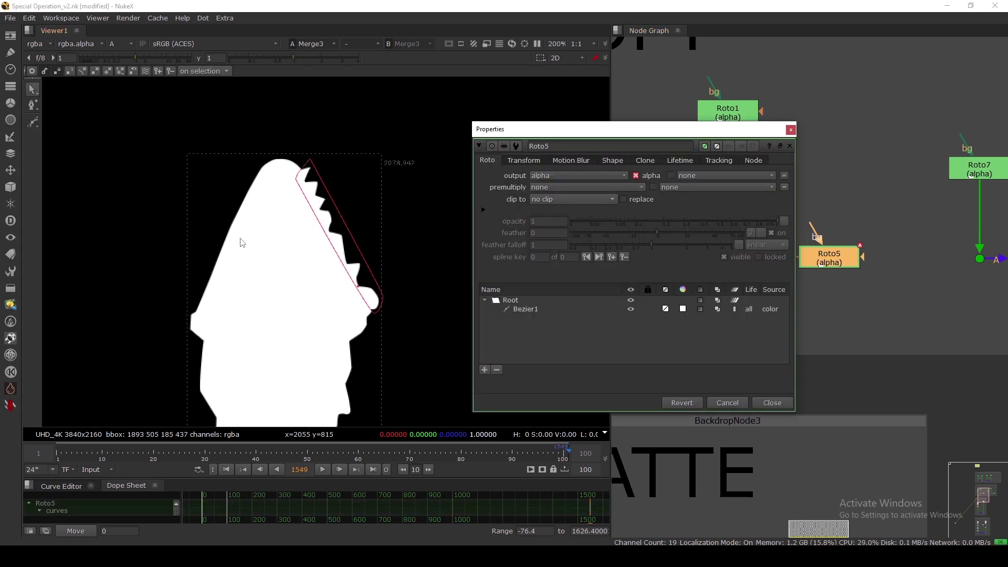
Close Roto5's properties and compare the matte edge in the viewer with Merge3 disabled and enabled
{"action": "left_click_drag", "start_coordinate": [263, 209], "coordinate": [203, 313]}
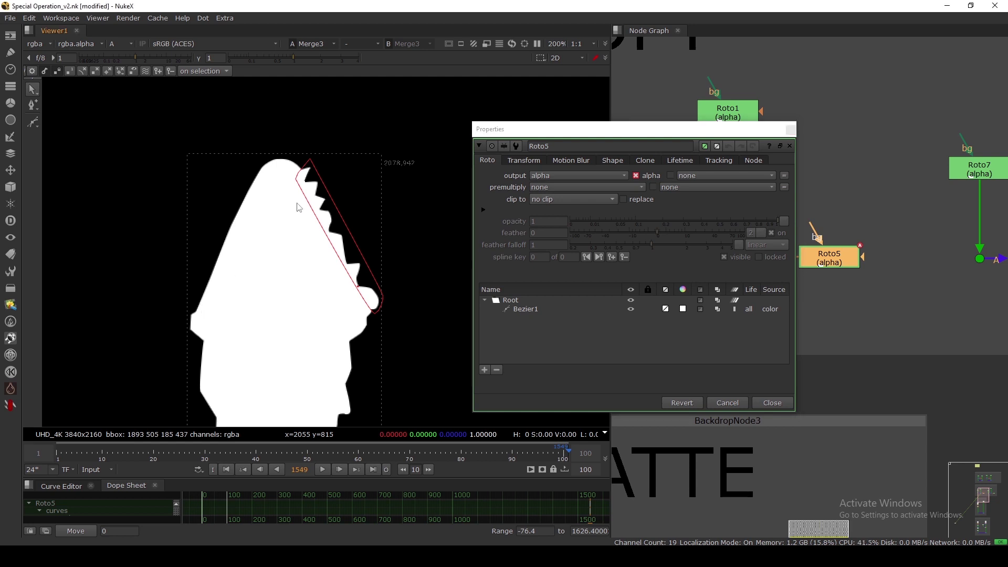
{"action": "left_click", "coordinate": [782, 130]}
{"action": "left_click", "coordinate": [736, 257]}
{"action": "key", "text": "d"}
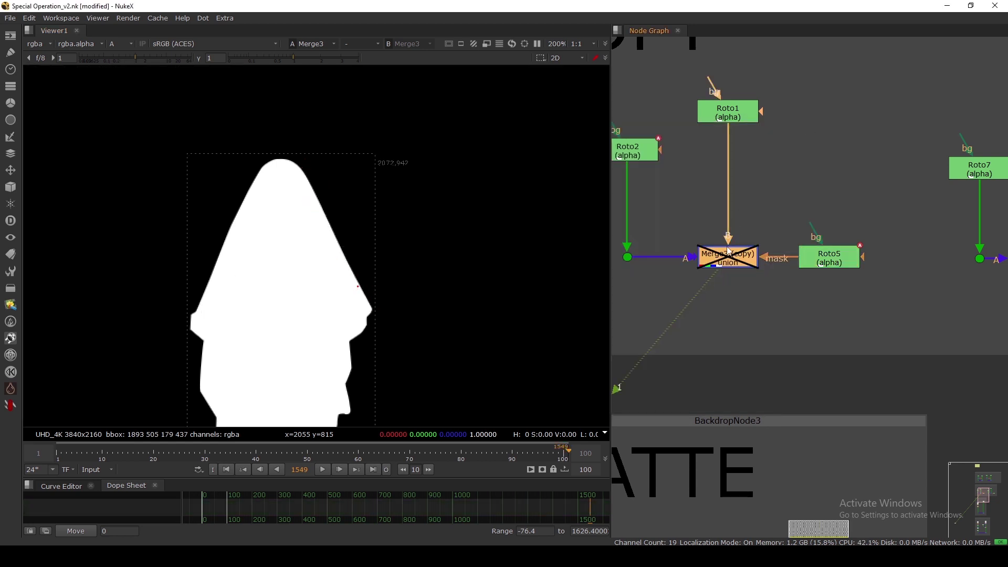
{"action": "key", "text": "d"}
{"action": "scroll", "coordinate": [361, 275], "scroll_direction": "up", "scroll_amount": 4}
{"action": "key", "text": "d"}
{"action": "key", "text": "d"}
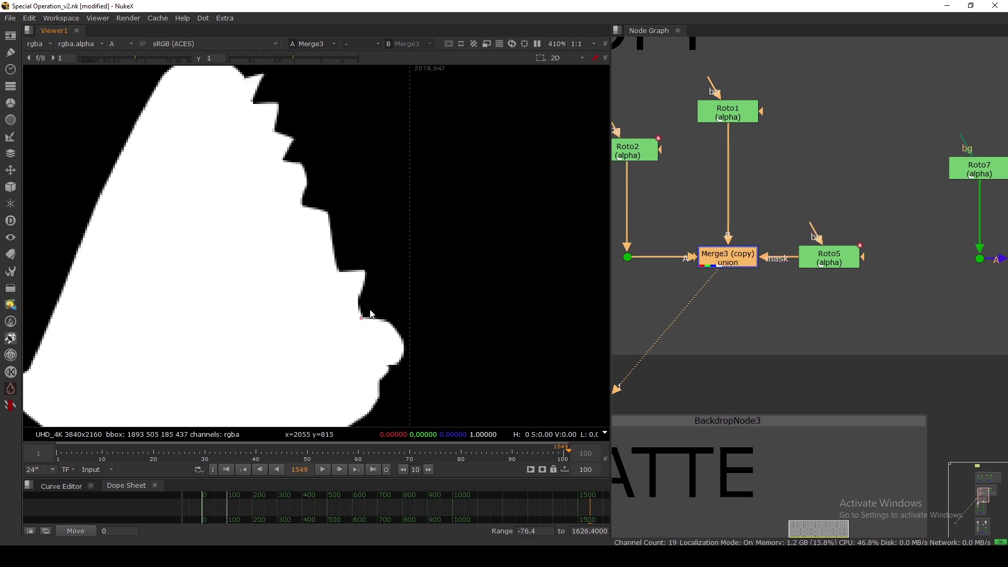
{"action": "key", "text": "d"}
{"action": "key", "text": "d"}
{"action": "key", "text": "d"}
{"action": "key", "text": "d"}
{"action": "key", "text": "d"}
{"action": "key", "text": "d"}
{"action": "key", "text": "d"}
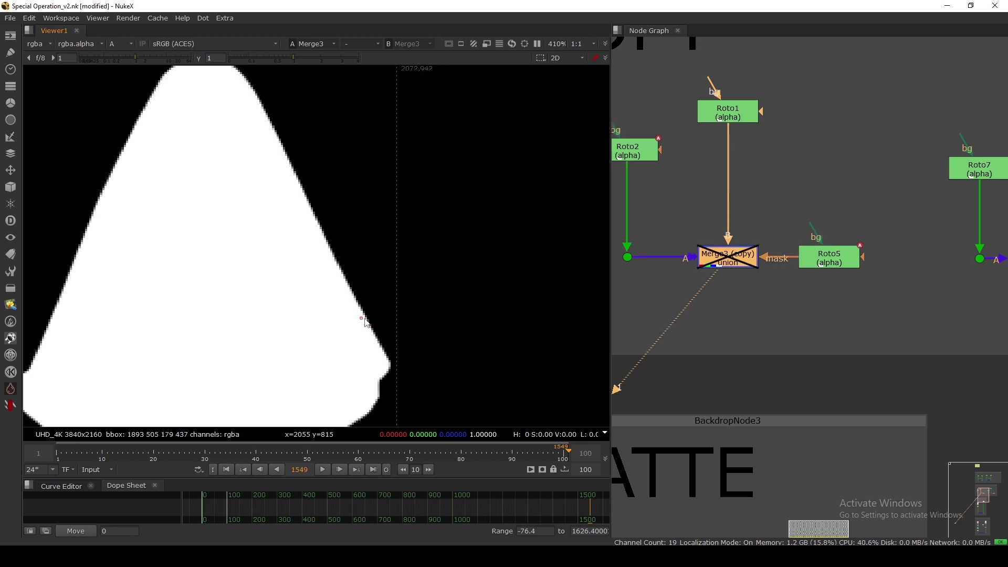
{"action": "key", "text": "d"}
View the output of Keymix1 in the COPY setup to examine its masked matte
{"action": "middle_click_drag", "start_coordinate": [769, 291], "coordinate": [579, 312]}
{"action": "middle_click_drag", "start_coordinate": [840, 299], "coordinate": [817, 297]}
{"action": "left_click", "coordinate": [876, 279]}
{"action": "key", "text": "1"}
{"action": "left_click", "coordinate": [830, 276]}
{"action": "middle_click_drag", "start_coordinate": [665, 277], "coordinate": [761, 273]}
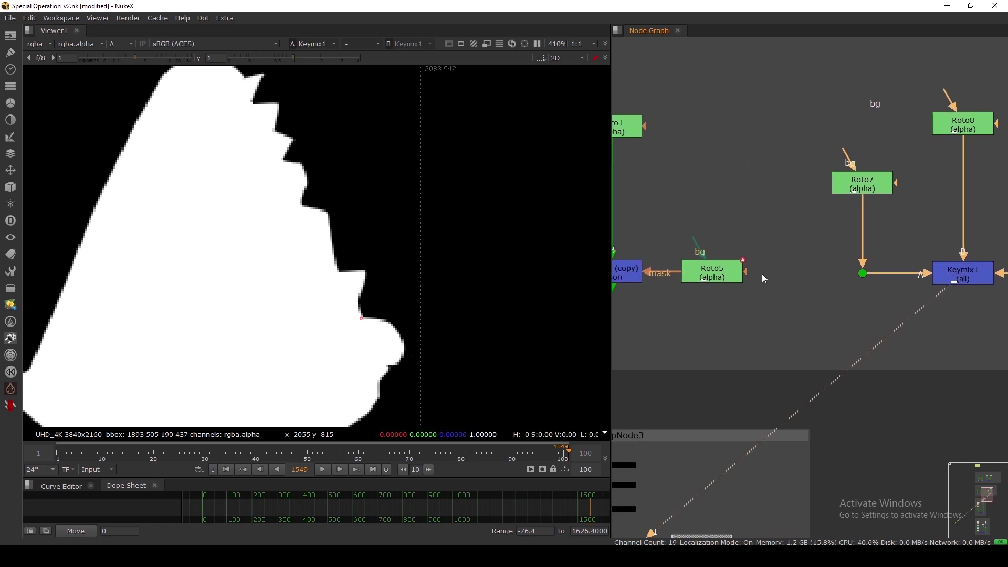
Assign Merge3 to viewer input 1 and Keymix1 to input 2, and switch between them to compare the mattes
{"action": "left_click", "coordinate": [629, 274]}
{"action": "key", "text": "1"}
{"action": "left_click", "coordinate": [675, 281]}
{"action": "scroll", "coordinate": [739, 269], "scroll_direction": "down", "scroll_amount": 3}
{"action": "left_click", "coordinate": [872, 274]}
{"action": "key", "text": "2"}
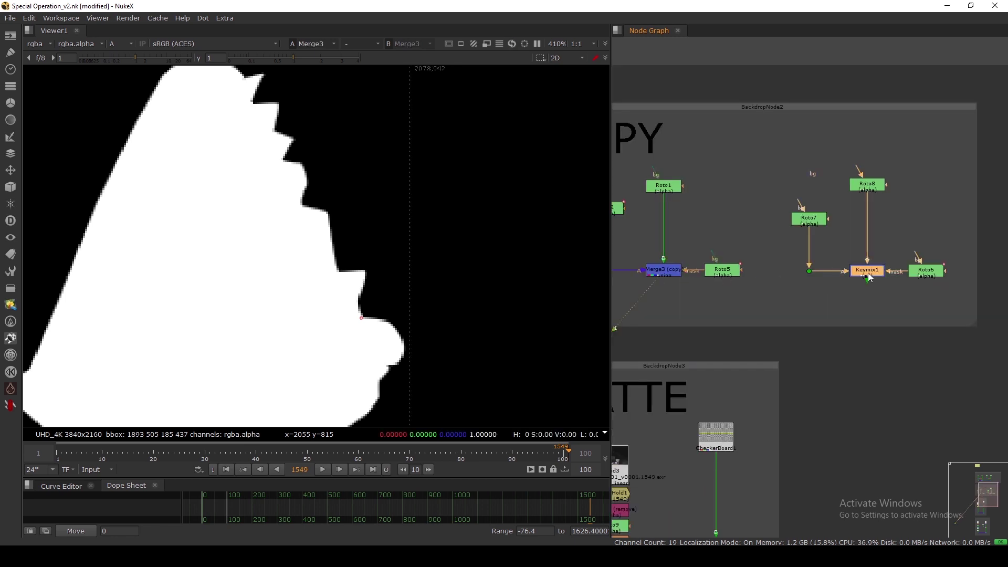
{"action": "left_click", "coordinate": [819, 281]}
{"action": "key", "text": "1"}
{"action": "key", "text": "2"}
{"action": "key", "text": "1"}
Disconnect the mask inputs of Merge3 and Keymix1 and examine Merge3's unmasked copy result
{"action": "scroll", "coordinate": [861, 276], "scroll_direction": "up", "scroll_amount": 2}
{"action": "middle_click_drag", "start_coordinate": [865, 276], "coordinate": [916, 262]}
{"action": "left_click", "coordinate": [880, 286]}
{"action": "left_click_drag", "start_coordinate": [770, 246], "coordinate": [712, 252]}
{"action": "left_click", "coordinate": [713, 253]}
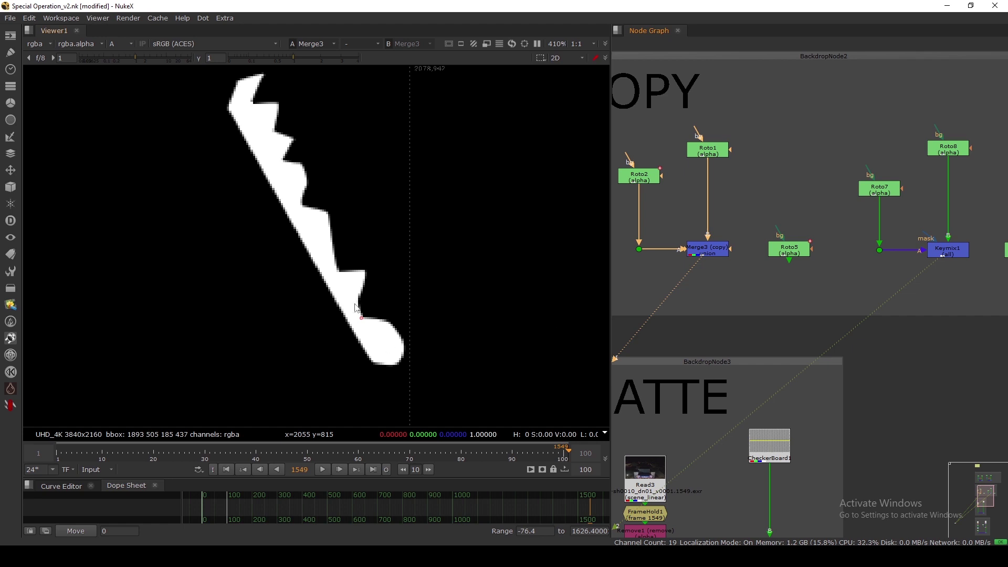
{"action": "scroll", "coordinate": [390, 304], "scroll_direction": "down", "scroll_amount": 2}
{"action": "scroll", "coordinate": [708, 296], "scroll_direction": "right", "scroll_amount": 5}
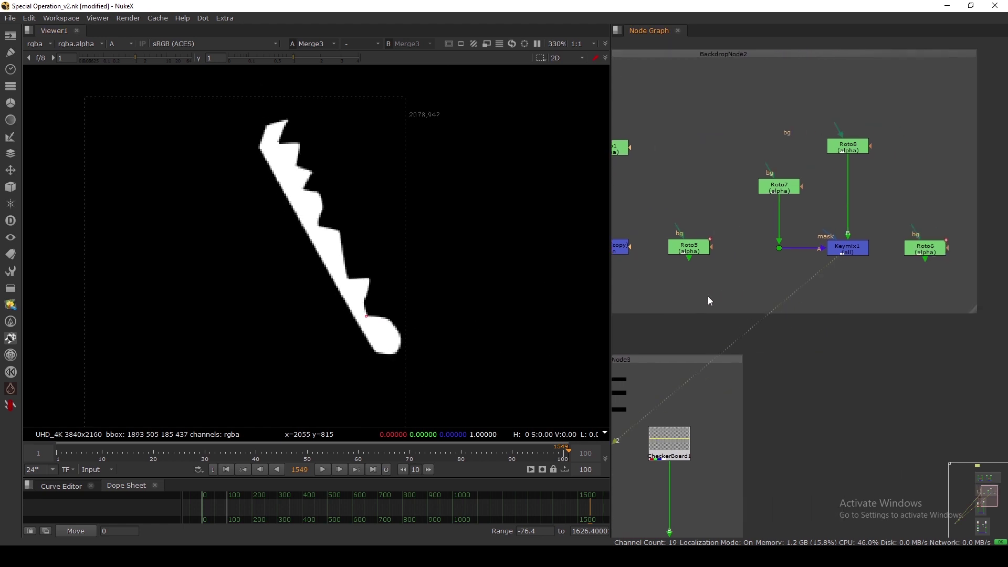
View Keymix1 without its mask and reconnect Roto6 to Keymix1's mask input
{"action": "left_click", "coordinate": [834, 254]}
{"action": "key", "text": "1"}
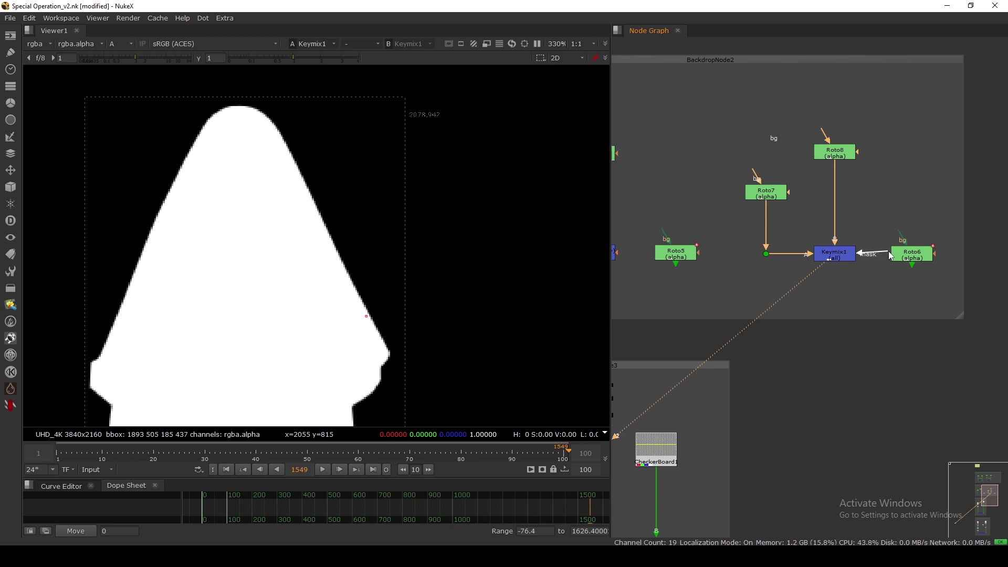
{"action": "left_click_drag", "start_coordinate": [905, 256], "coordinate": [920, 257]}
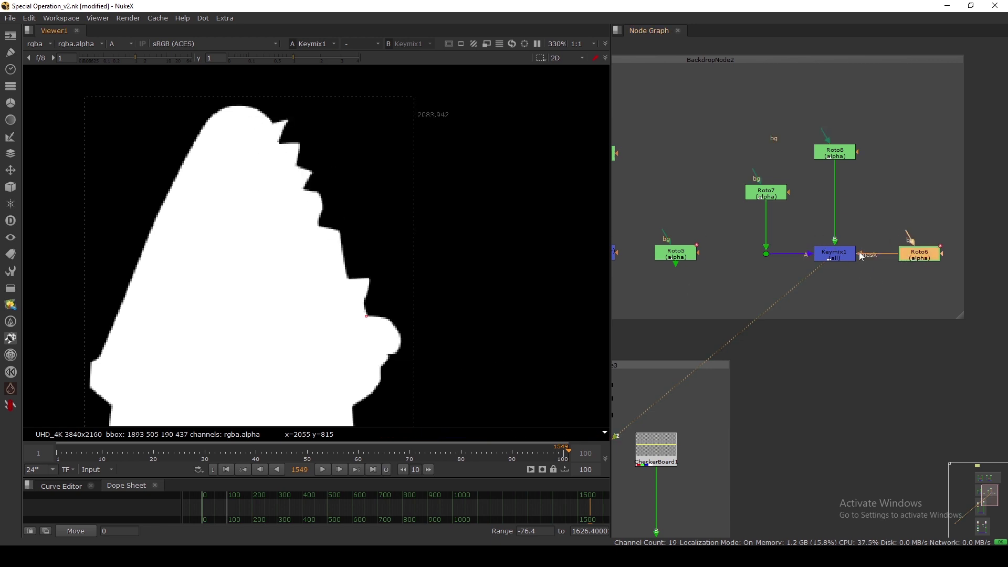
{"action": "left_click_drag", "start_coordinate": [862, 256], "coordinate": [909, 254]}
View Merge3 and reconnect Roto5 to its mask input
{"action": "middle_click_drag", "start_coordinate": [692, 279], "coordinate": [801, 270]}
{"action": "left_click", "coordinate": [714, 245]}
{"action": "key", "text": "1"}
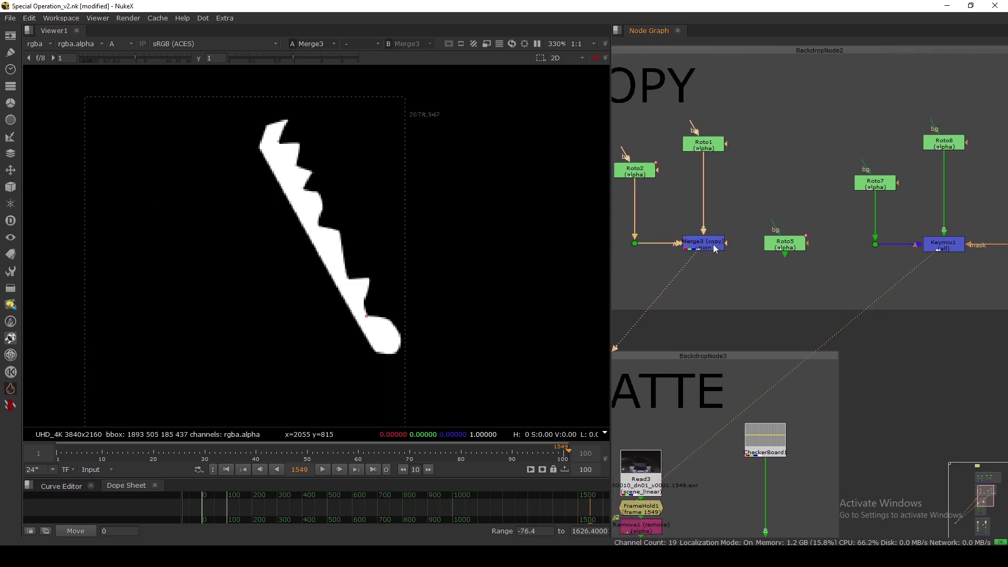
{"action": "left_click_drag", "start_coordinate": [781, 246], "coordinate": [793, 247]}
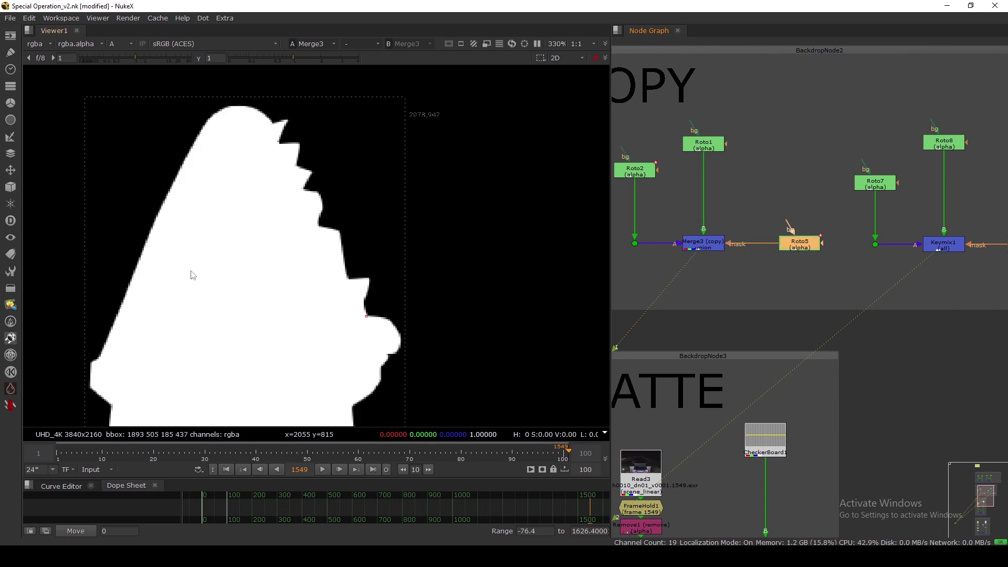
Disconnect Roto5 from Merge3's mask input, inspect the unmasked copy, and detach the viewer from Merge3
{"action": "scroll", "coordinate": [698, 244], "scroll_direction": "up", "scroll_amount": 3}
{"action": "left_click", "coordinate": [708, 248]}
{"action": "scroll", "coordinate": [719, 233], "scroll_direction": "up", "scroll_amount": 3}
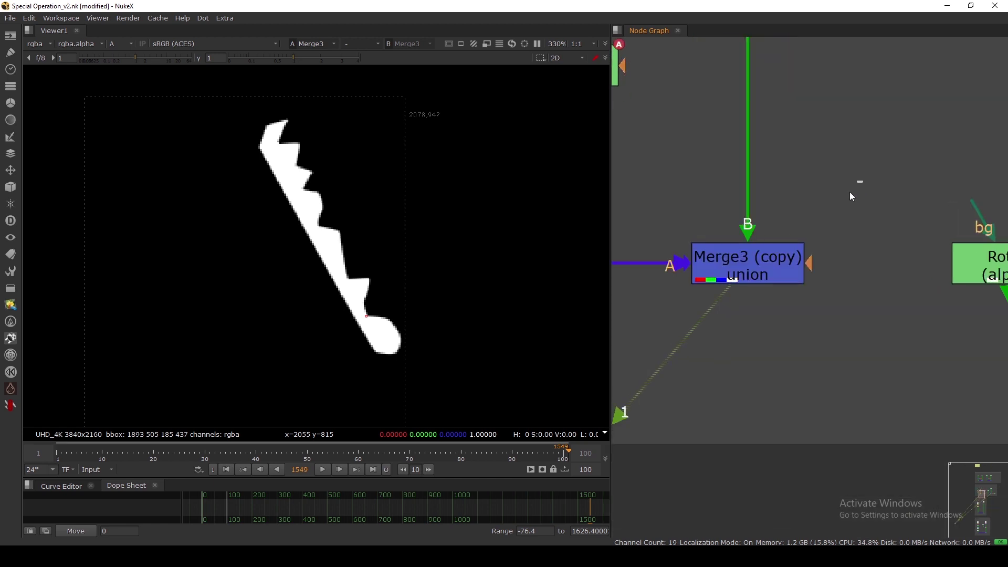
{"action": "left_click_drag", "start_coordinate": [861, 184], "coordinate": [642, 342]}
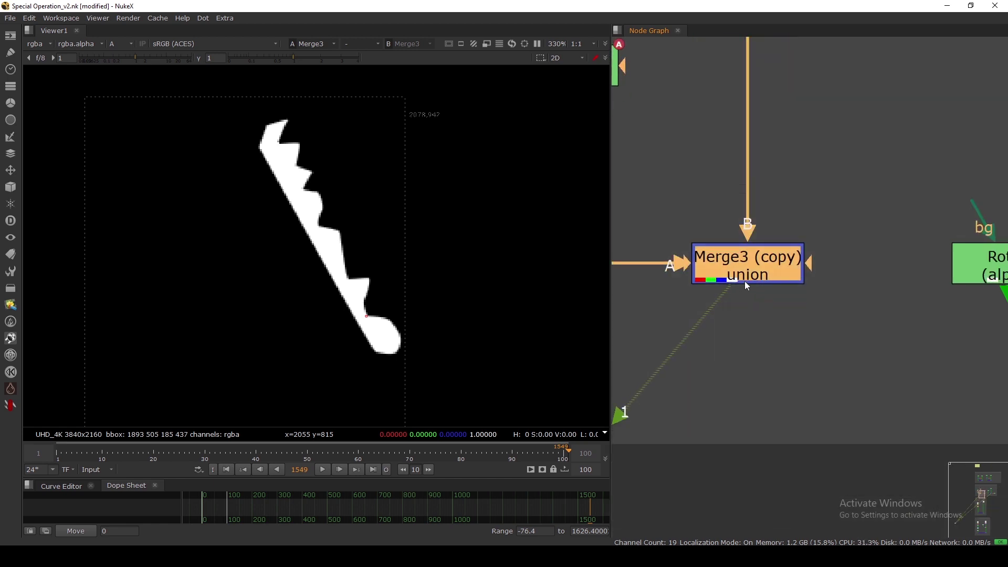
{"action": "scroll", "coordinate": [745, 283], "scroll_direction": "down", "scroll_amount": 5}
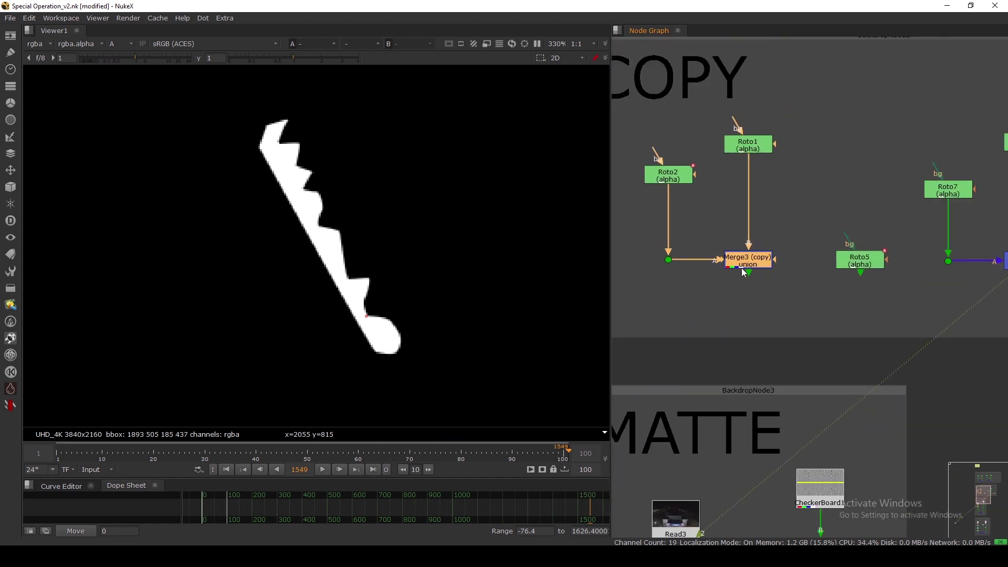
{"action": "mouse_move", "coordinate": [748, 262]}
{"action": "left_mouse_down"}
{"action": "mouse_move", "coordinate": [752, 271]}
{"action": "mouse_move", "coordinate": [755, 261]}
{"action": "left_mouse_up"}
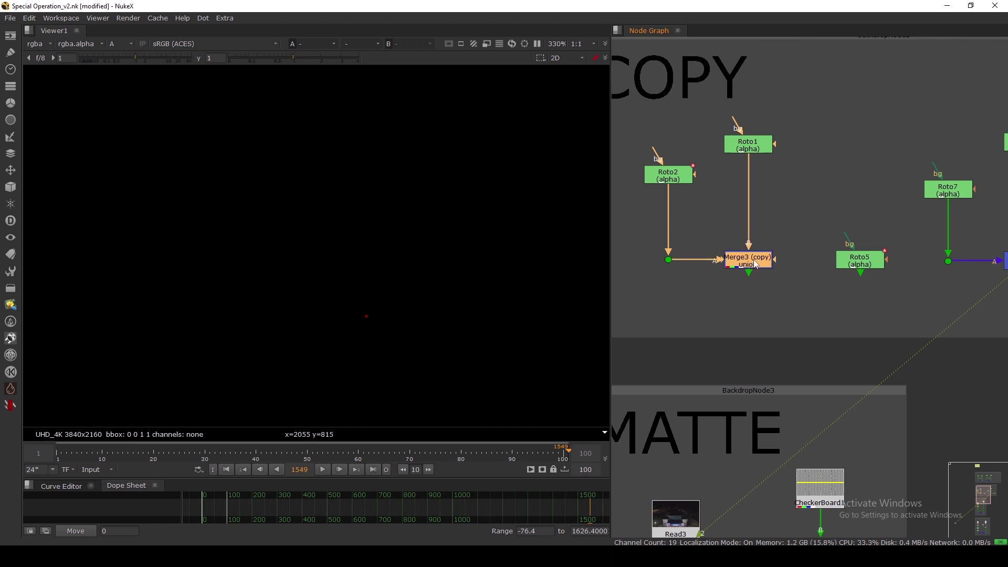
Connect Roto5 back into Merge3's mask input and place it closer to the merge
{"action": "left_click_drag", "start_coordinate": [827, 208], "coordinate": [688, 309]}
{"action": "left_click", "coordinate": [816, 214]}
{"action": "middle_click_drag", "start_coordinate": [843, 231], "coordinate": [822, 233]}
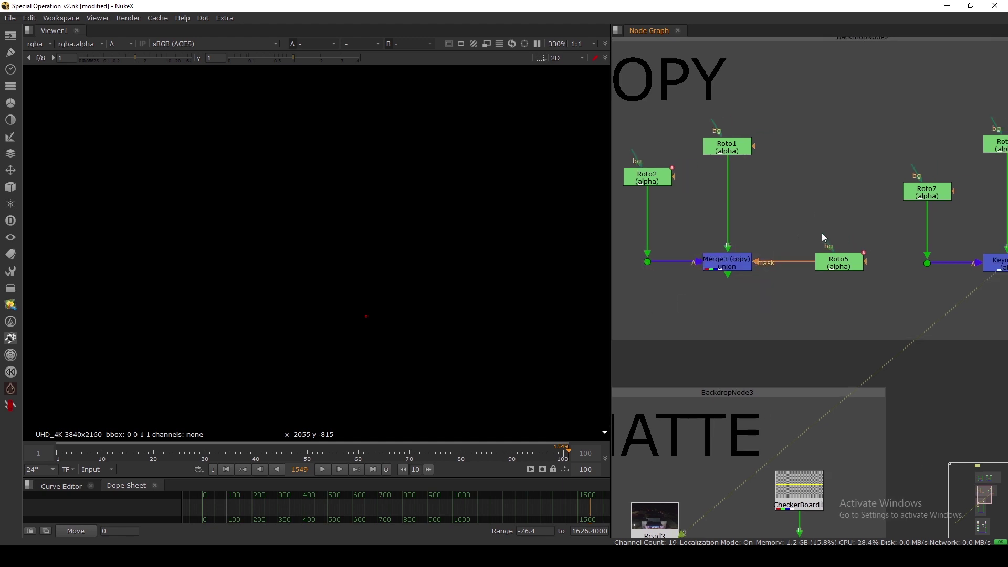
{"action": "left_click_drag", "start_coordinate": [829, 261], "coordinate": [803, 260]}
{"action": "scroll", "coordinate": [803, 251], "scroll_direction": "down", "scroll_amount": 5}
{"action": "middle_click_drag", "start_coordinate": [775, 268], "coordinate": [685, 285]}
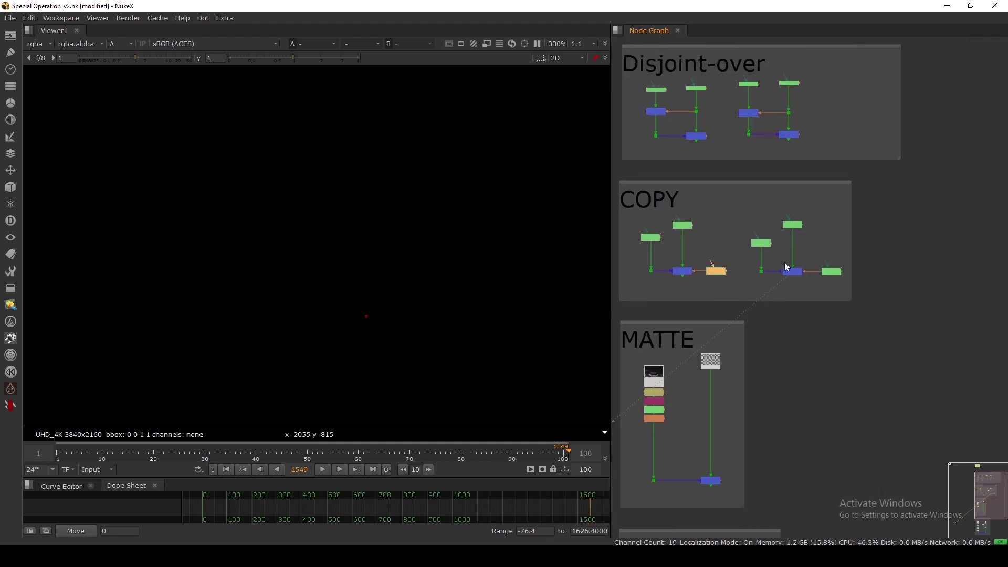
{"action": "scroll", "coordinate": [786, 261], "scroll_direction": "up", "scroll_amount": 4}
{"action": "mouse_move", "coordinate": [807, 287]}
{"action": "left_mouse_down"}
{"action": "mouse_move", "coordinate": [808, 300]}
{"action": "mouse_move", "coordinate": [805, 286]}
{"action": "left_mouse_up"}
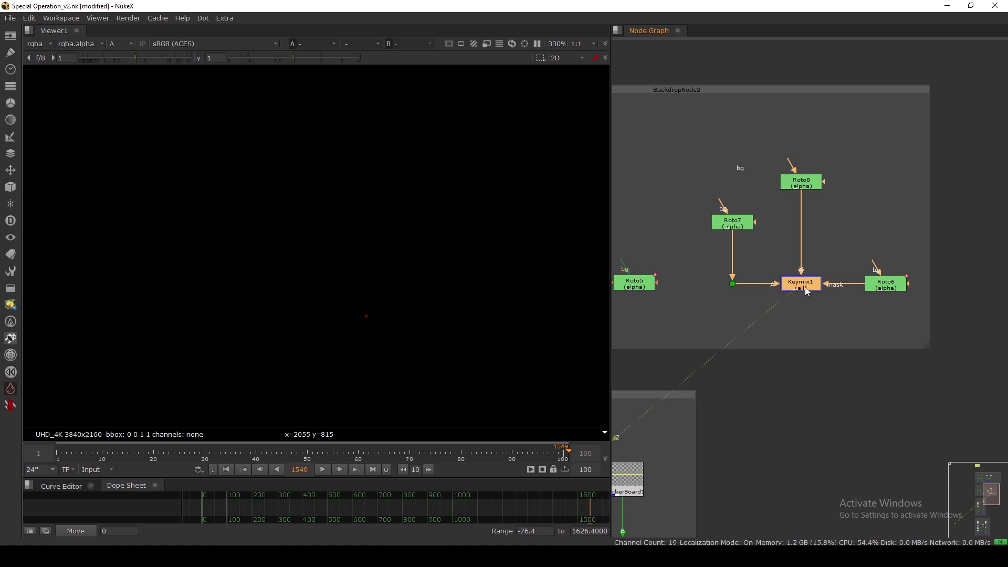
{"action": "left_click", "coordinate": [812, 313]}
{"action": "middle_click_drag", "start_coordinate": [674, 314], "coordinate": [819, 268]}
{"action": "left_click_drag", "start_coordinate": [714, 244], "coordinate": [712, 242]}
{"action": "scroll", "coordinate": [703, 252], "scroll_direction": "down", "scroll_amount": 5}
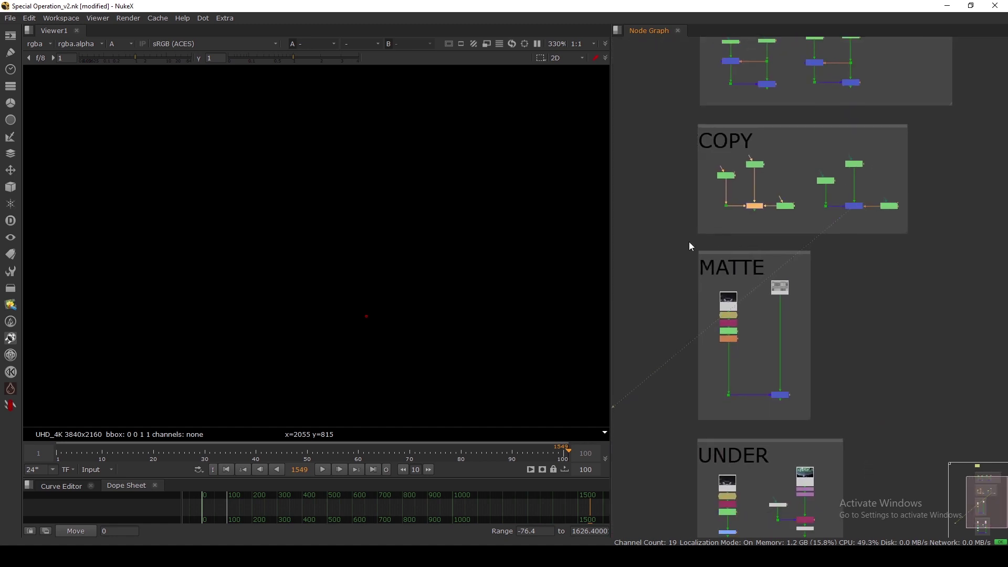
Open the properties of Merge4 in the MATTE setup to check its operation, and close them
{"action": "middle_click_drag", "start_coordinate": [726, 295], "coordinate": [776, 261]}
{"action": "scroll", "coordinate": [705, 247], "scroll_direction": "up", "scroll_amount": 4}
{"action": "double_click", "coordinate": [787, 337]}
{"action": "left_click", "coordinate": [509, 258]}
{"action": "left_click", "coordinate": [518, 258]}
{"action": "left_click", "coordinate": [753, 212]}
View the Read3 plate in RGB and frame the sheet-covered figure in the viewer
{"action": "left_click", "coordinate": [709, 225]}
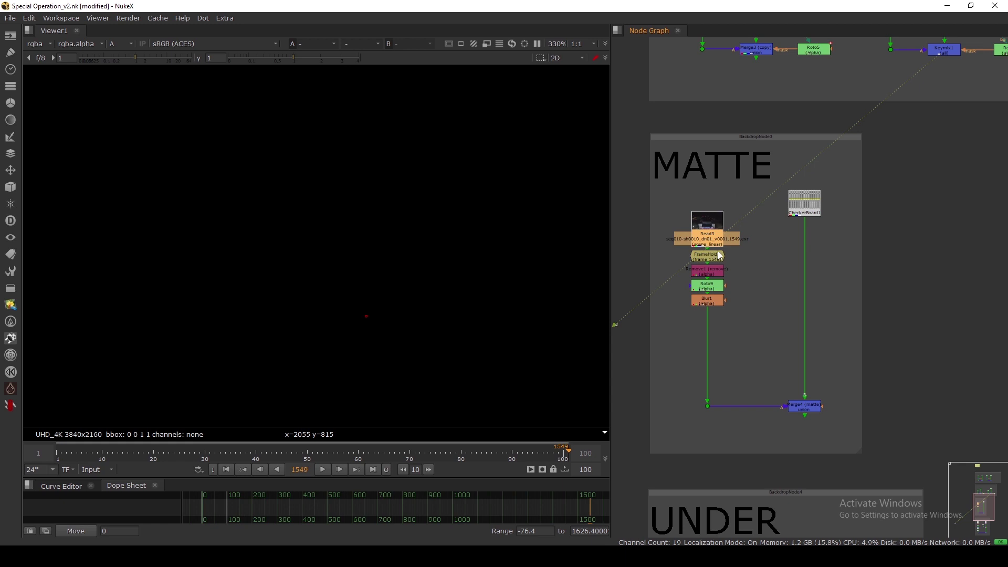
{"action": "key", "text": "1"}
{"action": "left_click_drag", "start_coordinate": [712, 235], "coordinate": [704, 221]}
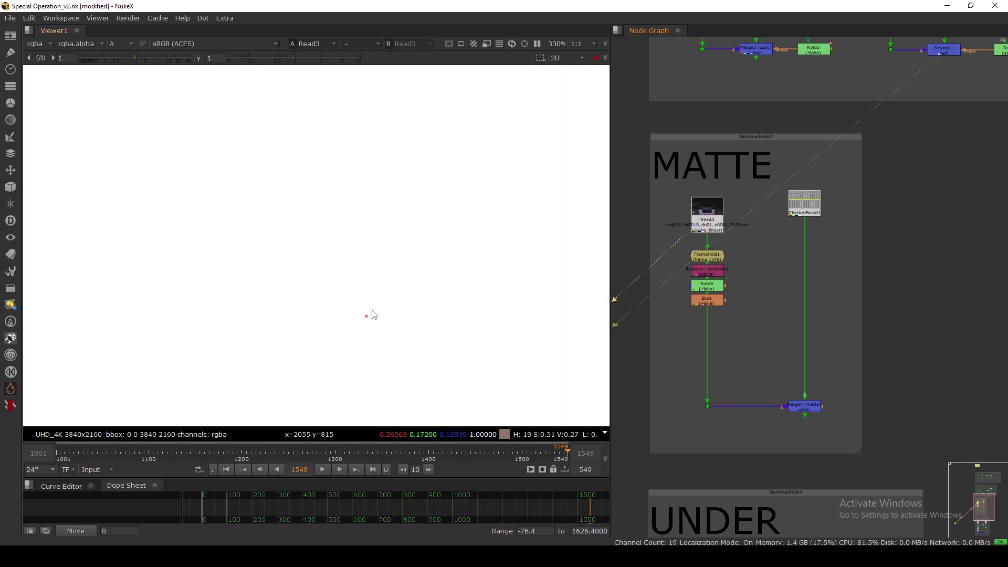
{"action": "key", "text": "a"}
{"action": "scroll", "coordinate": [388, 296], "scroll_direction": "down", "scroll_amount": 3}
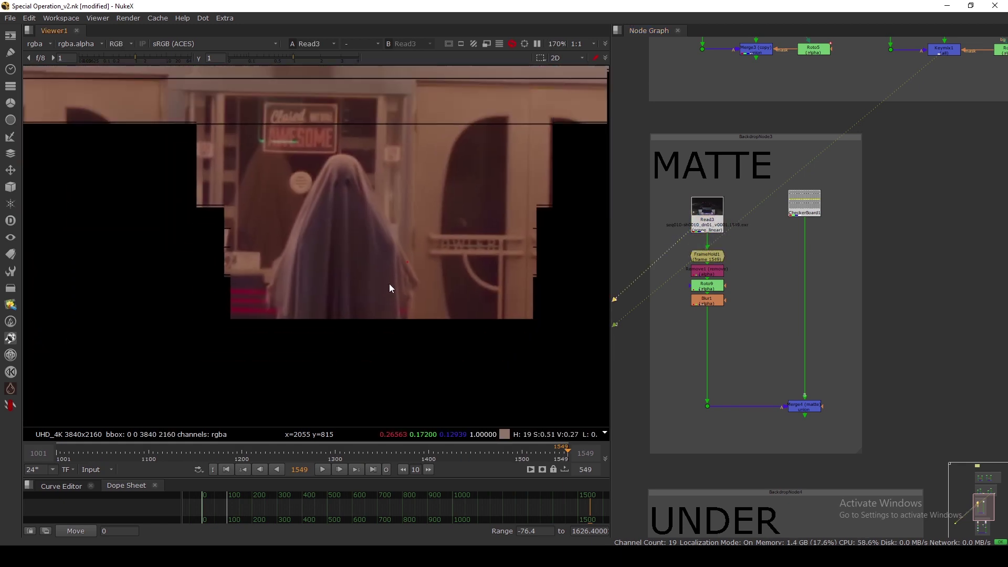
{"action": "scroll", "coordinate": [376, 299], "scroll_direction": "down", "scroll_amount": 2}
{"action": "middle_click_drag", "start_coordinate": [389, 324], "coordinate": [392, 297]}
{"action": "scroll", "coordinate": [717, 256], "scroll_direction": "up", "scroll_amount": 2}
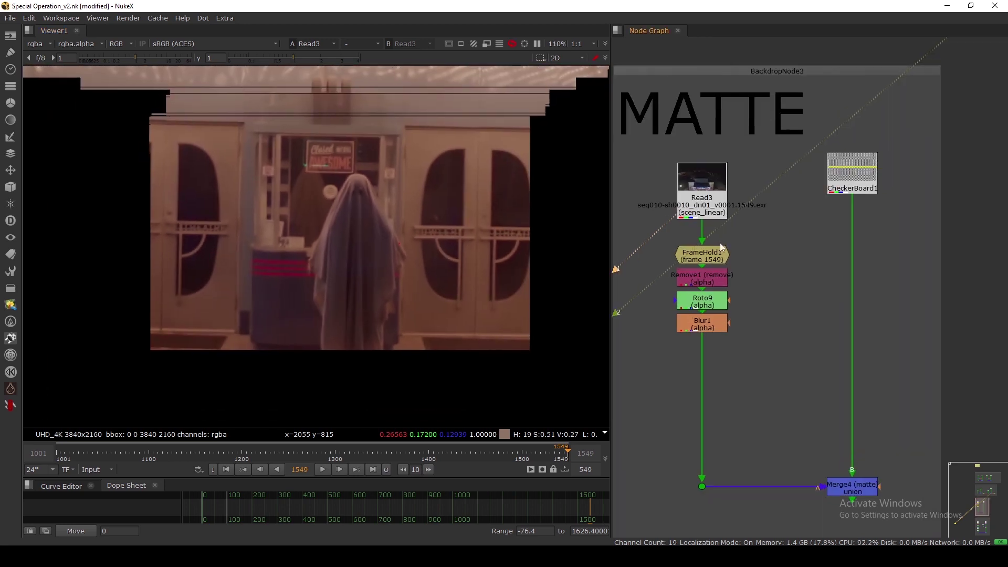
Move FrameHold1 and Remove1 up under Read3 and view their outputs
{"action": "mouse_move", "coordinate": [714, 255]}
{"action": "left_mouse_down"}
{"action": "mouse_move", "coordinate": [714, 234]}
{"action": "mouse_move", "coordinate": [710, 257]}
{"action": "left_mouse_up"}
{"action": "key", "text": "1"}
{"action": "left_click", "coordinate": [712, 249]}
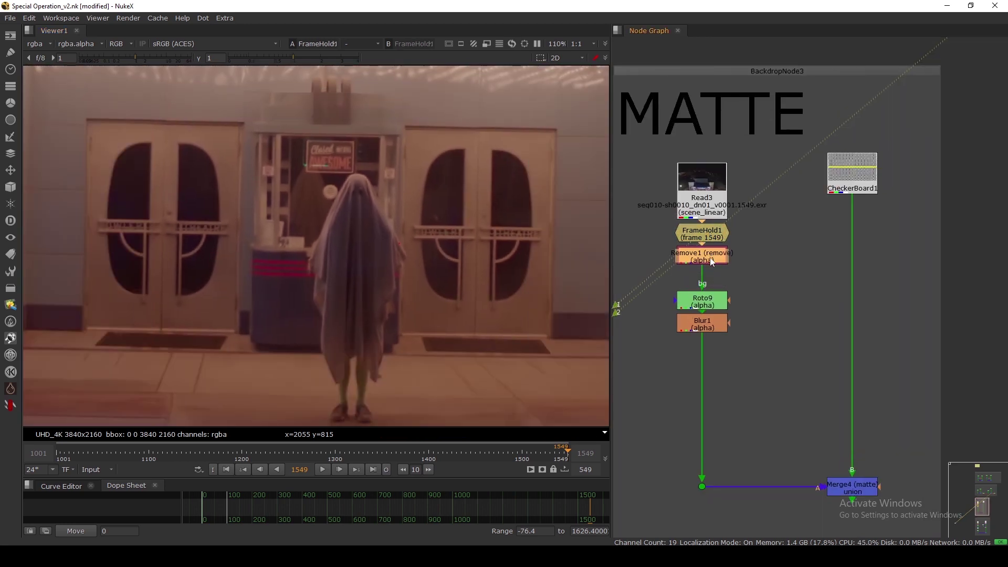
Move Roto9 up toward Remove1 and compare its alpha matte with the RGB image
{"action": "left_click_drag", "start_coordinate": [709, 297], "coordinate": [710, 281]}
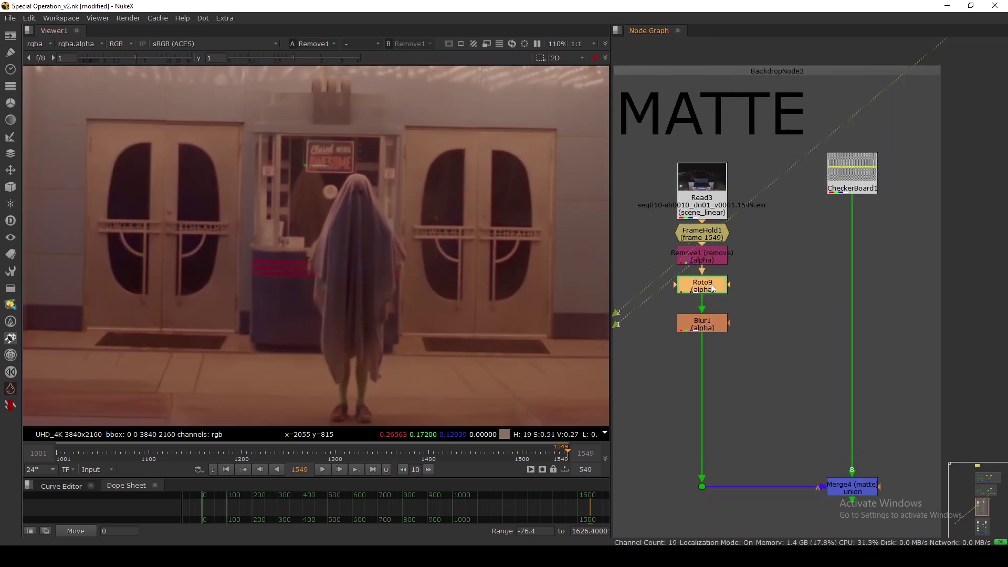
{"action": "key", "text": "1"}
{"action": "key", "text": "a"}
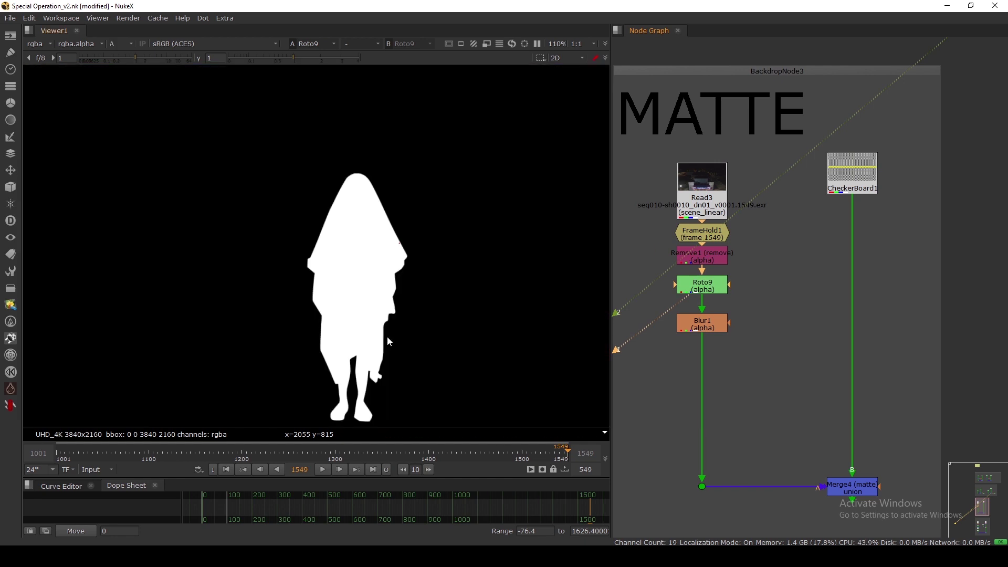
{"action": "key", "text": "a"}
{"action": "key", "text": "a"}
{"action": "key", "text": "a"}
{"action": "key", "text": "a"}
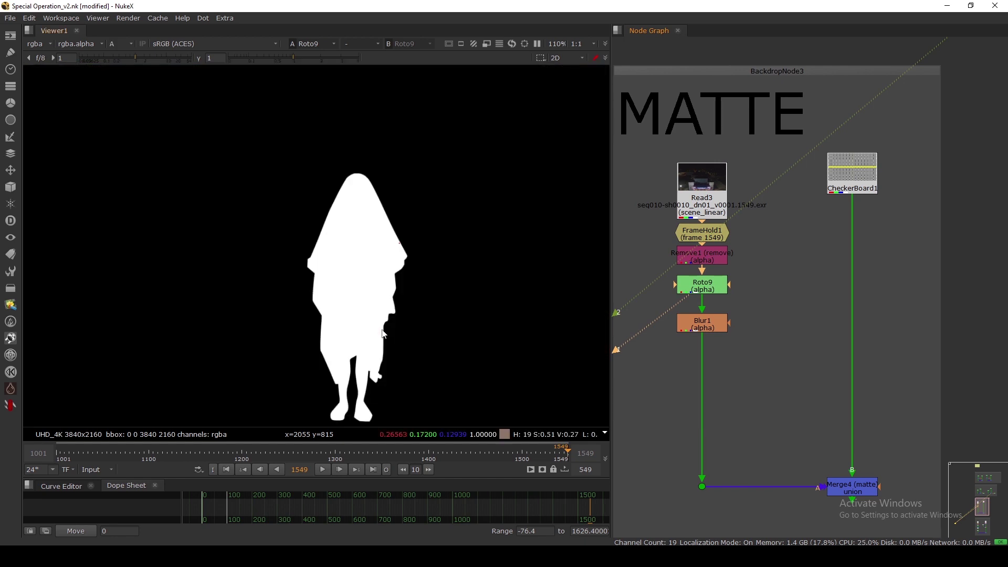
{"action": "key", "text": "a"}
Move Blur1 up toward Roto9, view its output, and view the CheckerBoard1 background
{"action": "left_click_drag", "start_coordinate": [704, 323], "coordinate": [703, 318]}
{"action": "key", "text": "1"}
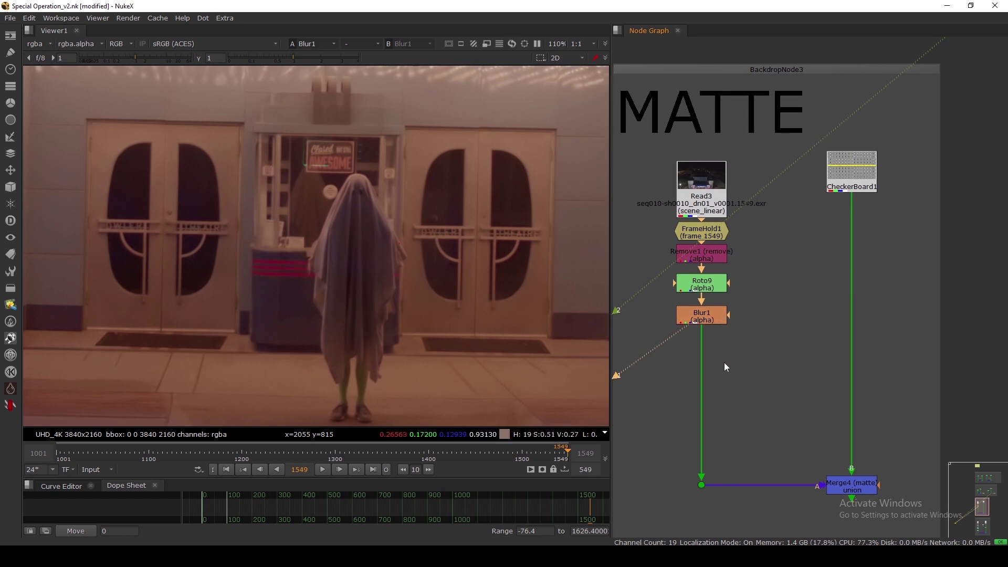
{"action": "middle_click_drag", "start_coordinate": [725, 394], "coordinate": [689, 384]}
{"action": "left_click", "coordinate": [806, 167]}
{"action": "key", "text": "1"}
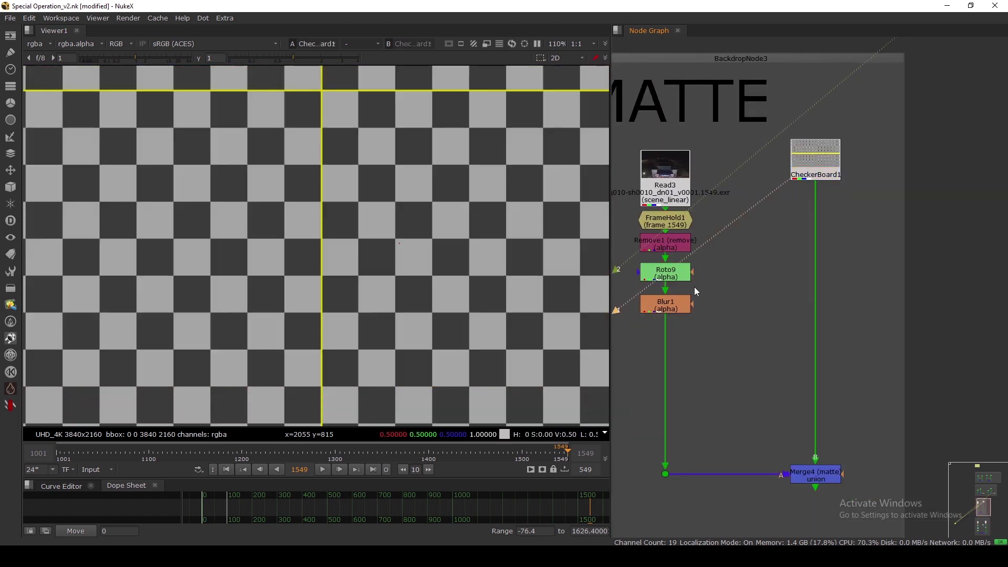
View Merge4's matte composite of the figure over the checkerboard
{"action": "middle_click_drag", "start_coordinate": [792, 453], "coordinate": [776, 365]}
{"action": "left_click", "coordinate": [808, 389]}
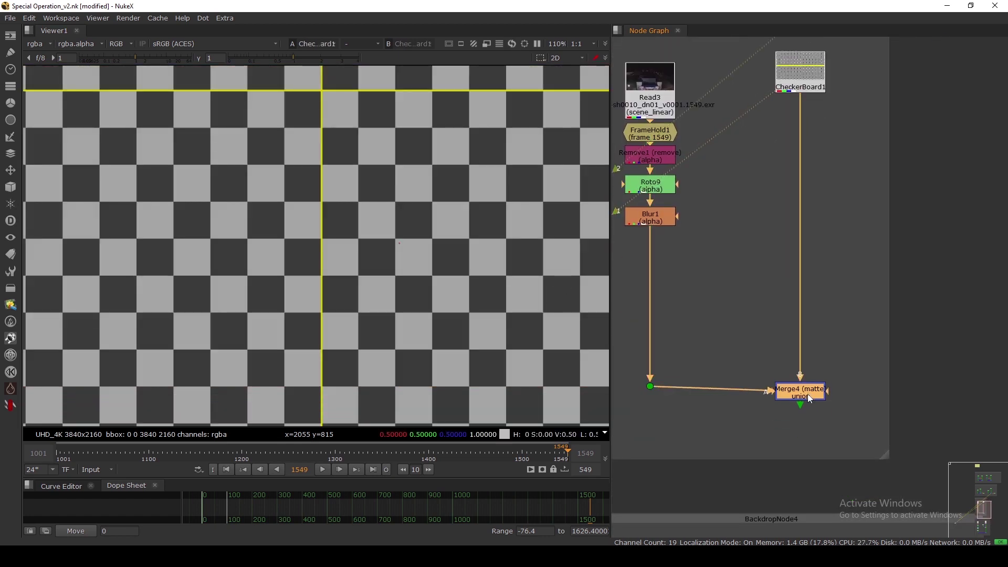
{"action": "key", "text": "1"}
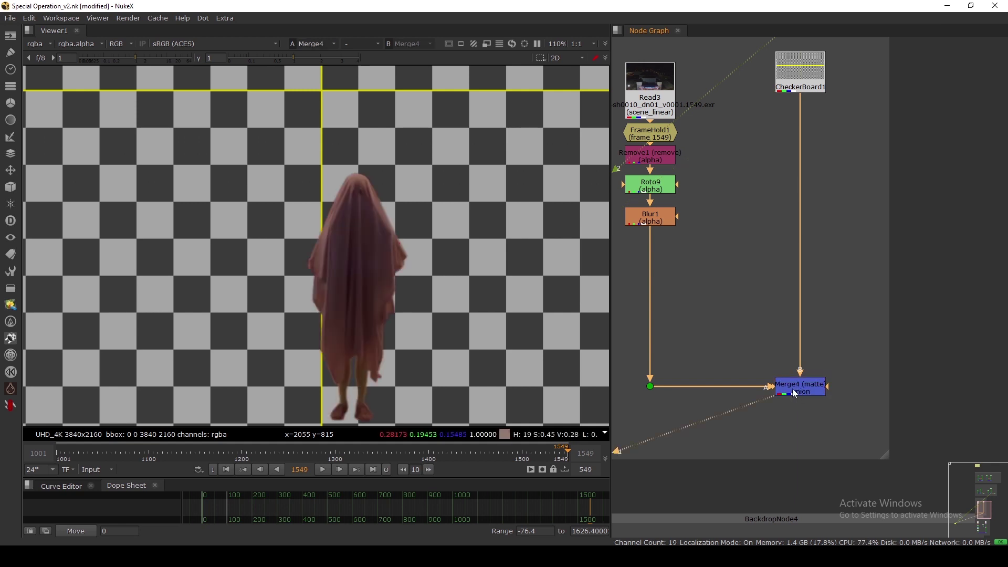
{"action": "left_click_drag", "start_coordinate": [868, 328], "coordinate": [743, 452]}
{"action": "left_click", "coordinate": [661, 221]}
{"action": "left_click_drag", "start_coordinate": [723, 320], "coordinate": [870, 443]}
{"action": "left_click", "coordinate": [877, 428]}
View the dot feeding Merge4's A input and check its alpha against the RGB image
{"action": "left_click_drag", "start_coordinate": [688, 281], "coordinate": [622, 424]}
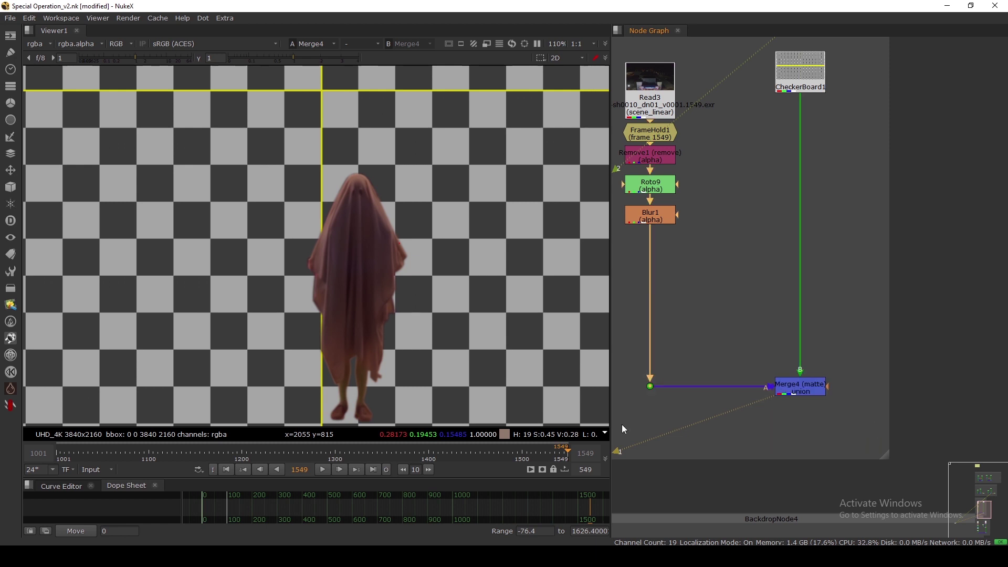
{"action": "key", "text": "1"}
{"action": "key", "text": "a"}
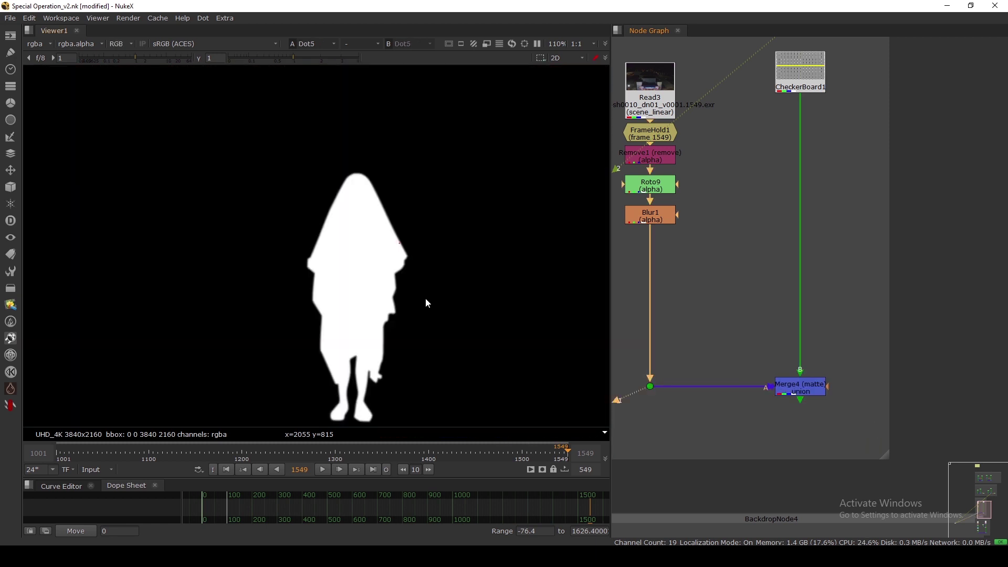
{"action": "key", "text": "a"}
View Merge4's composite and open its properties
{"action": "left_click", "coordinate": [801, 389]}
{"action": "key", "text": "1"}
{"action": "double_click", "coordinate": [800, 388]}
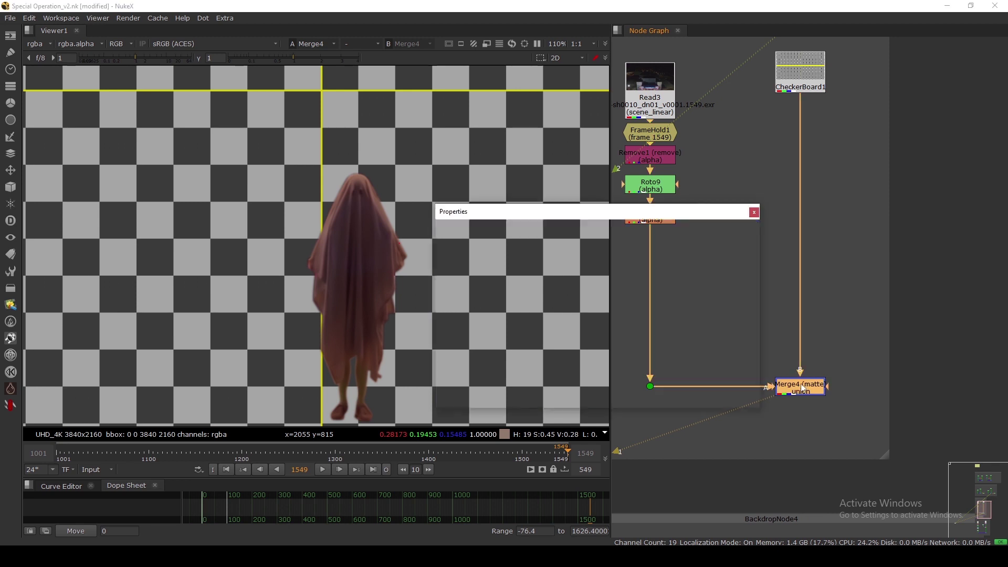
Try the over operation on Merge4, restore it to matte, and close its properties
{"action": "left_click", "coordinate": [518, 259]}
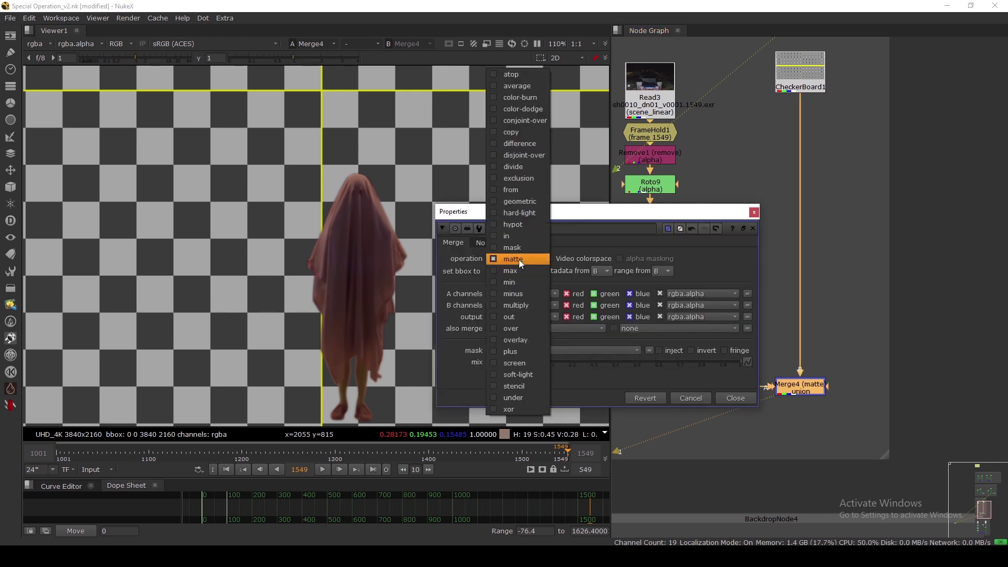
{"action": "left_click", "coordinate": [513, 327]}
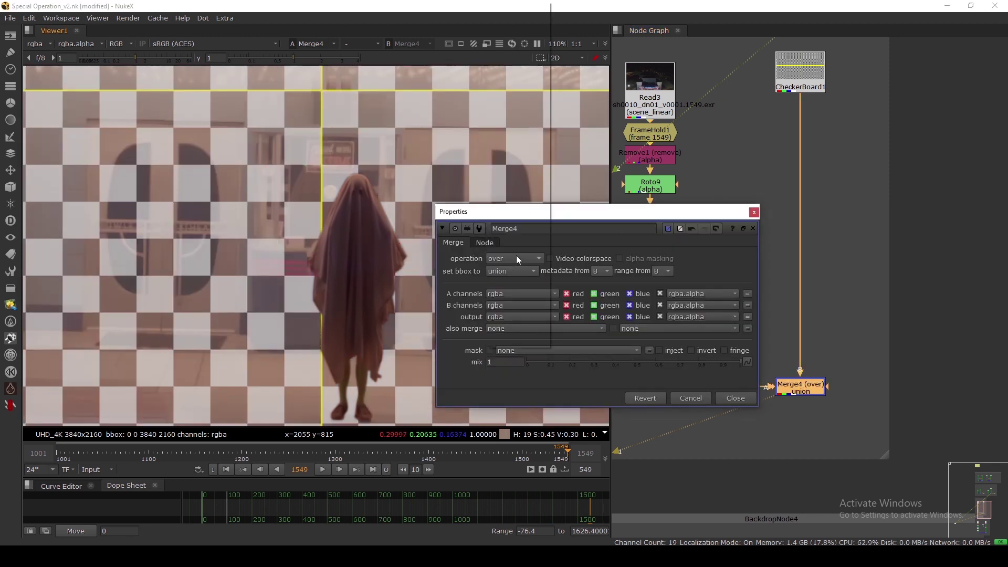
{"action": "left_click", "coordinate": [515, 255]}
{"action": "left_click", "coordinate": [531, 204]}
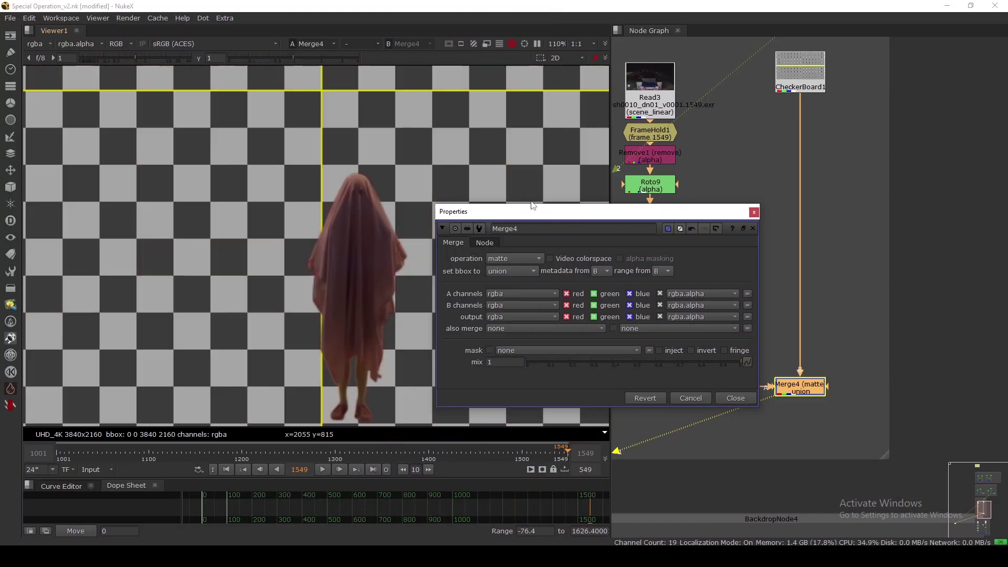
{"action": "left_click", "coordinate": [754, 211]}
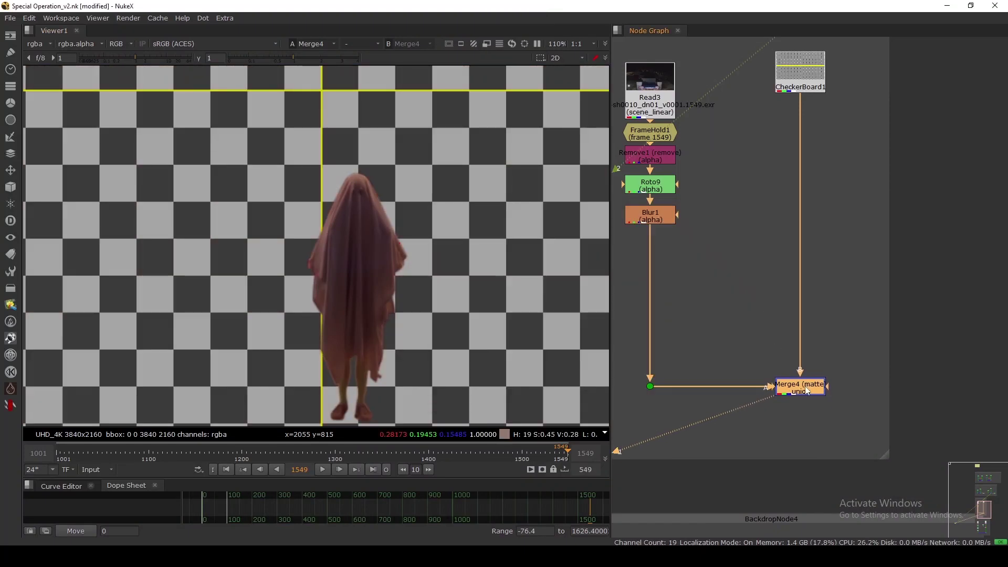
{"action": "left_click_drag", "start_coordinate": [854, 338], "coordinate": [745, 437]}
{"action": "left_click_drag", "start_coordinate": [802, 391], "coordinate": [804, 395]}
{"action": "left_click_drag", "start_coordinate": [866, 335], "coordinate": [754, 437]}
{"action": "left_click_drag", "start_coordinate": [802, 395], "coordinate": [801, 391]}
Insert a Grade after Blur1 with gain 0.24 and gamma 1.5 to test the figure's colour, and delete that Grade
{"action": "mouse_move", "coordinate": [648, 217]}
{"action": "left_mouse_down"}
{"action": "mouse_move", "coordinate": [689, 216]}
{"action": "mouse_move", "coordinate": [644, 219]}
{"action": "left_mouse_up"}
{"action": "key", "text": "g"}
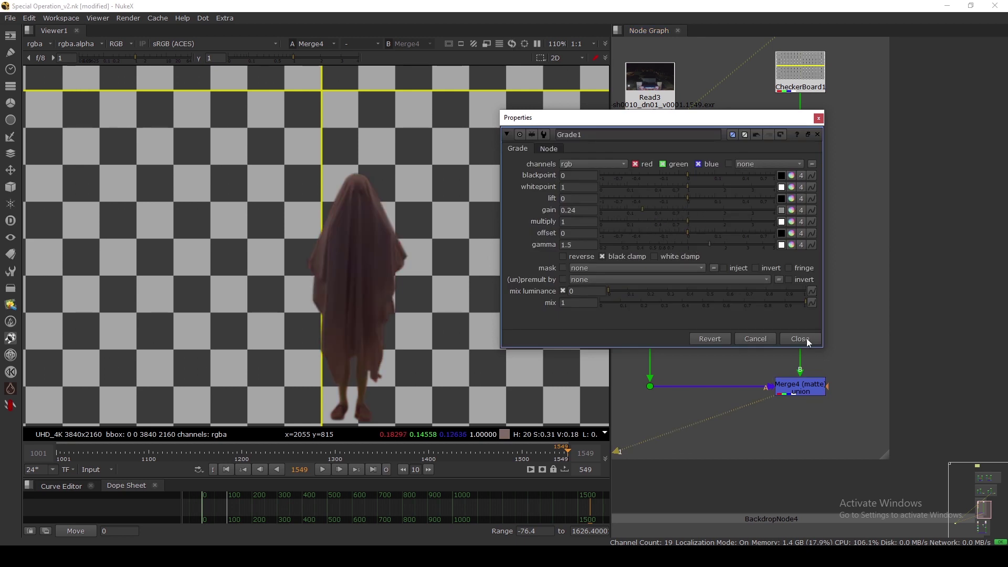
{"action": "left_click", "coordinate": [800, 339]}
{"action": "mouse_move", "coordinate": [806, 387]}
{"action": "left_mouse_down"}
{"action": "mouse_move", "coordinate": [807, 397]}
{"action": "mouse_move", "coordinate": [808, 387]}
{"action": "left_mouse_up"}
{"action": "left_click", "coordinate": [755, 338]}
{"action": "left_click", "coordinate": [655, 238]}
{"action": "key", "text": "Delete"}
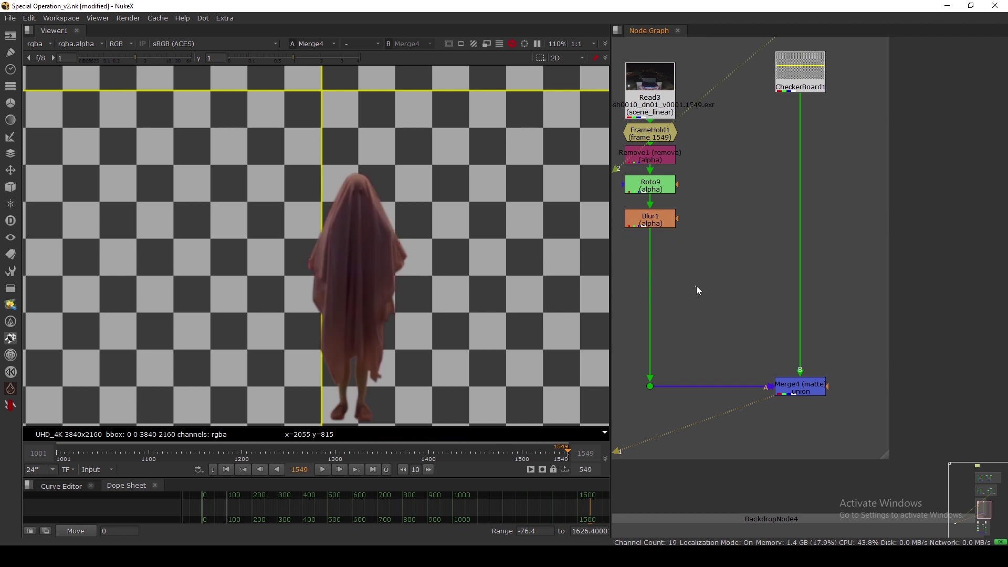
{"action": "left_click", "coordinate": [807, 391]}
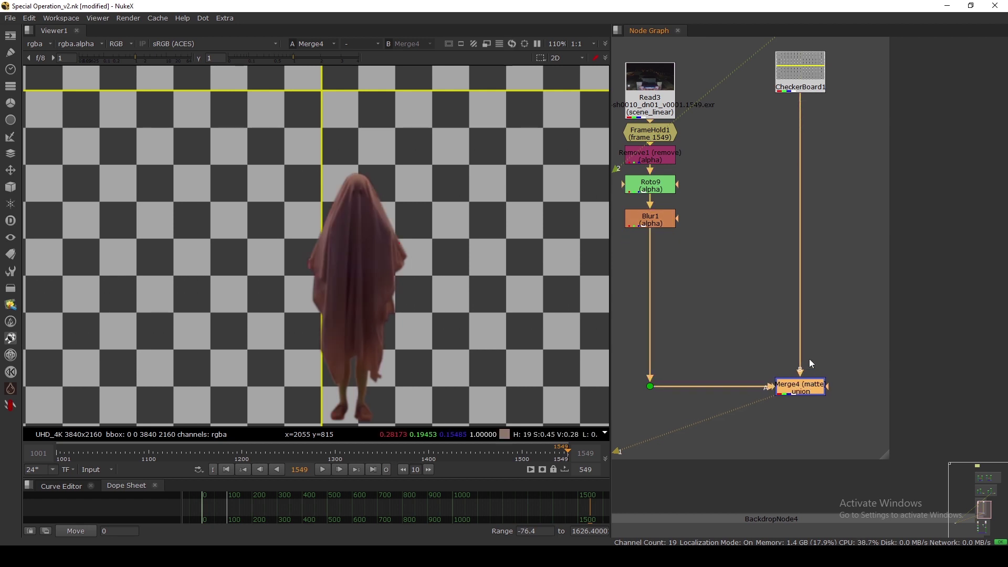
{"action": "scroll", "coordinate": [811, 363], "scroll_direction": "down", "scroll_amount": 3}
{"action": "left_click", "coordinate": [761, 190]}
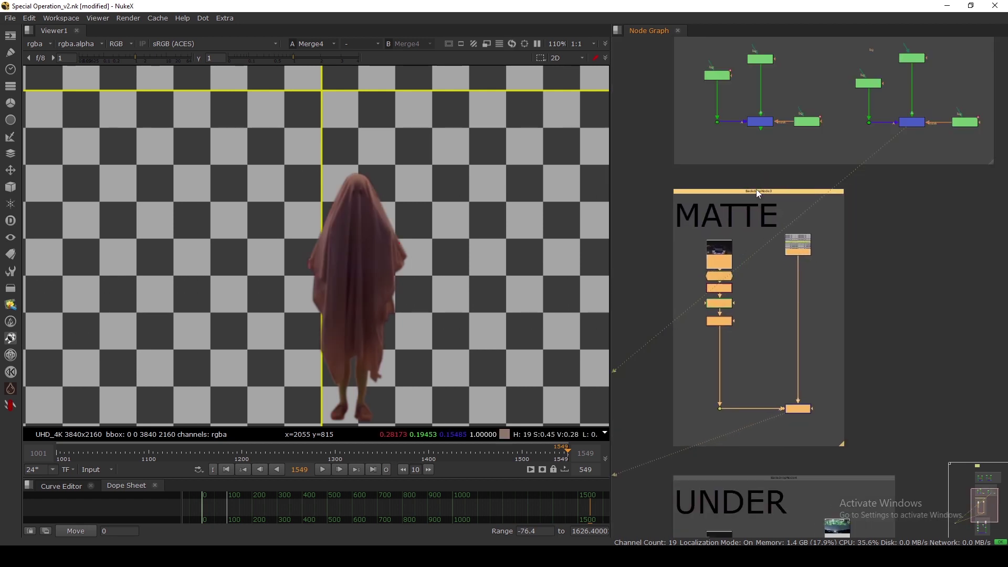
{"action": "left_click", "coordinate": [764, 180]}
{"action": "left_click_drag", "start_coordinate": [757, 190], "coordinate": [759, 189]}
{"action": "left_click", "coordinate": [752, 180]}
{"action": "scroll", "coordinate": [747, 317], "scroll_direction": "up", "scroll_amount": 3}
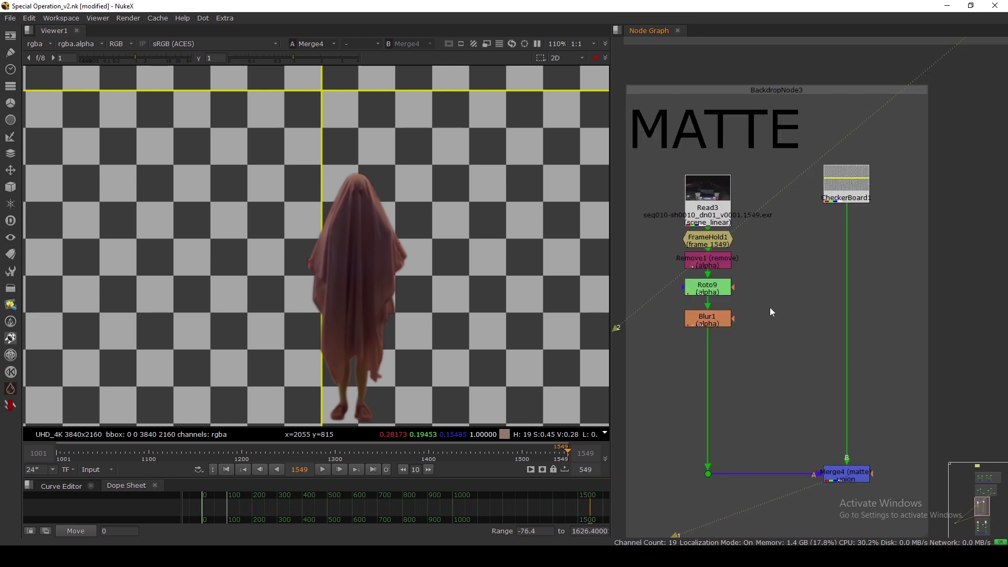
{"action": "key", "text": "d"}
{"action": "key", "text": "d"}
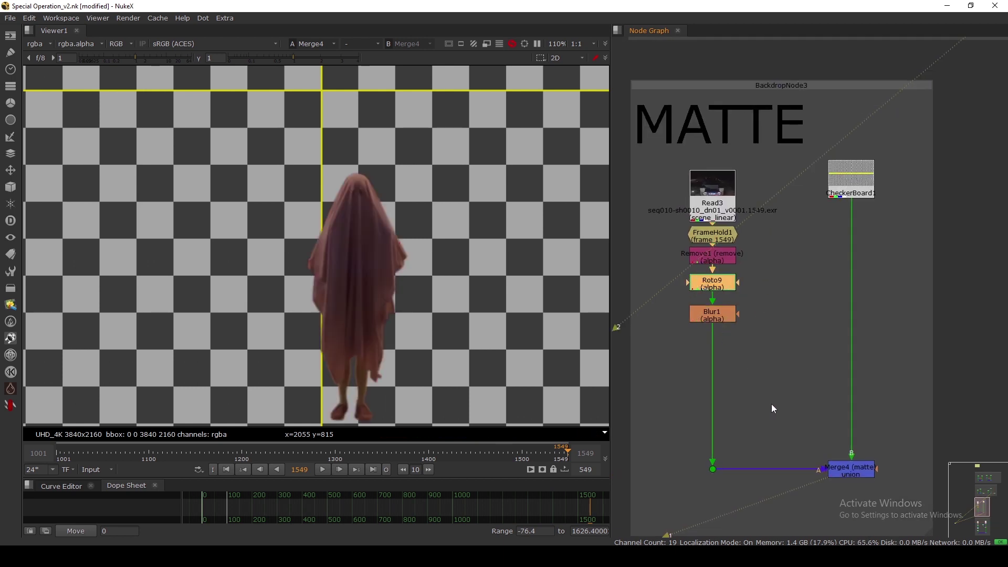
{"action": "middle_click_drag", "start_coordinate": [770, 404], "coordinate": [732, 331]}
{"action": "left_click", "coordinate": [773, 386]}
{"action": "scroll", "coordinate": [744, 283], "scroll_direction": "down", "scroll_amount": 2}
{"action": "left_click_drag", "start_coordinate": [709, 111], "coordinate": [706, 111]}
{"action": "left_click", "coordinate": [711, 97]}
{"action": "scroll", "coordinate": [712, 97], "scroll_direction": "down", "scroll_amount": 4}
View the Read2 night-sky image in the UNDER setup
{"action": "middle_click_drag", "start_coordinate": [681, 297], "coordinate": [722, 278]}
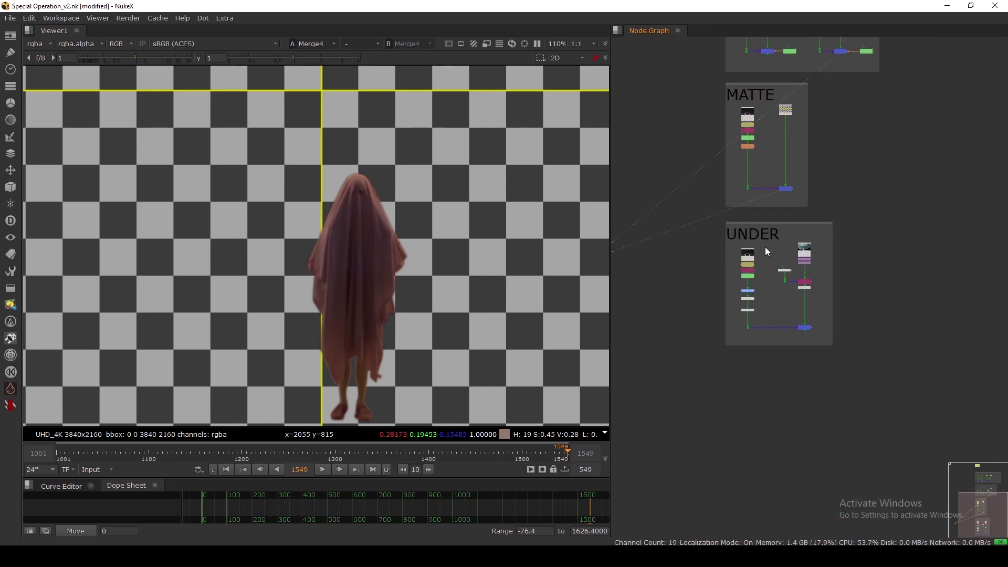
{"action": "scroll", "coordinate": [764, 247], "scroll_direction": "up", "scroll_amount": 3}
{"action": "left_click", "coordinate": [750, 235]}
{"action": "left_click", "coordinate": [758, 227]}
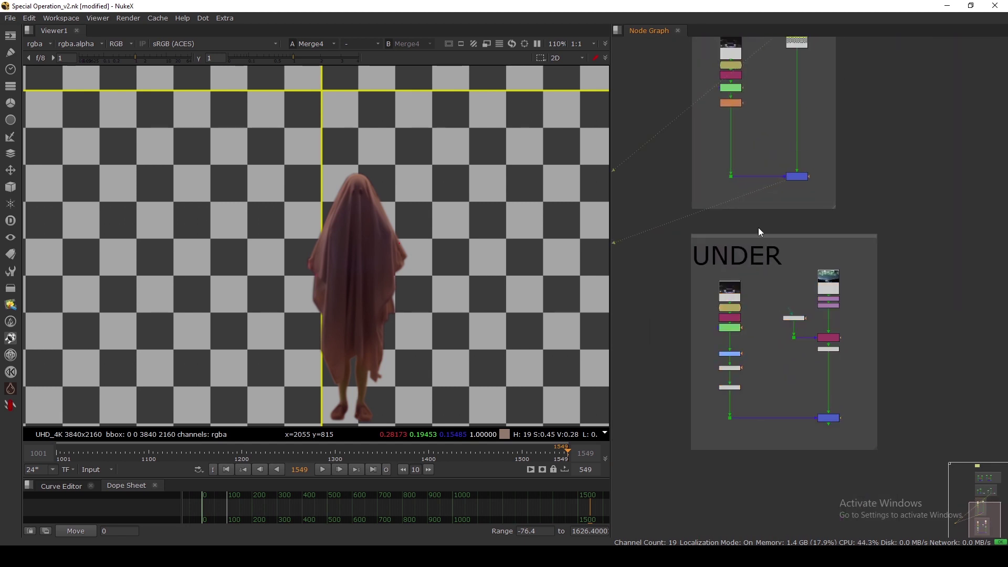
{"action": "middle_click_drag", "start_coordinate": [791, 226], "coordinate": [755, 179]}
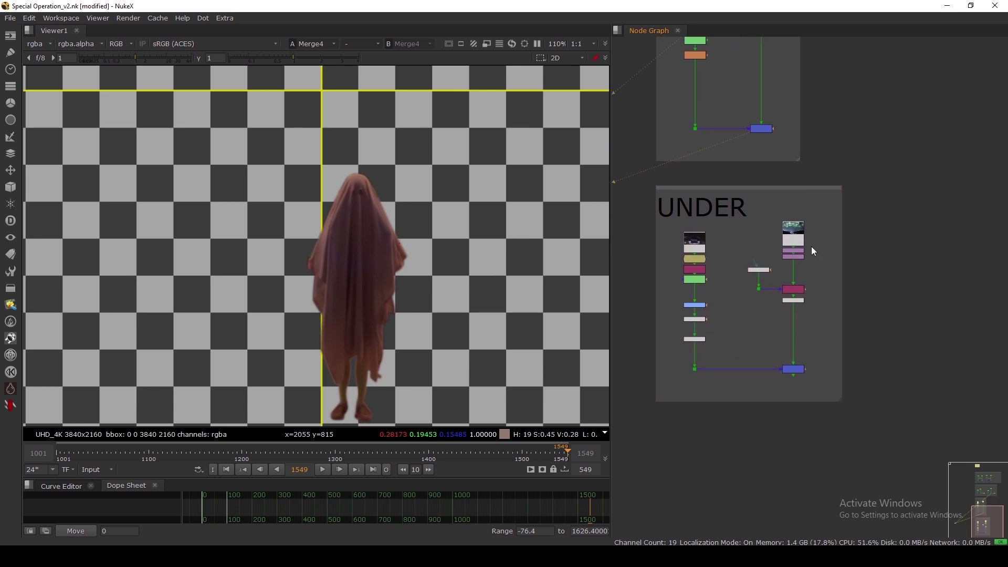
{"action": "scroll", "coordinate": [787, 245], "scroll_direction": "up", "scroll_amount": 3}
{"action": "left_click_drag", "start_coordinate": [789, 237], "coordinate": [789, 224]}
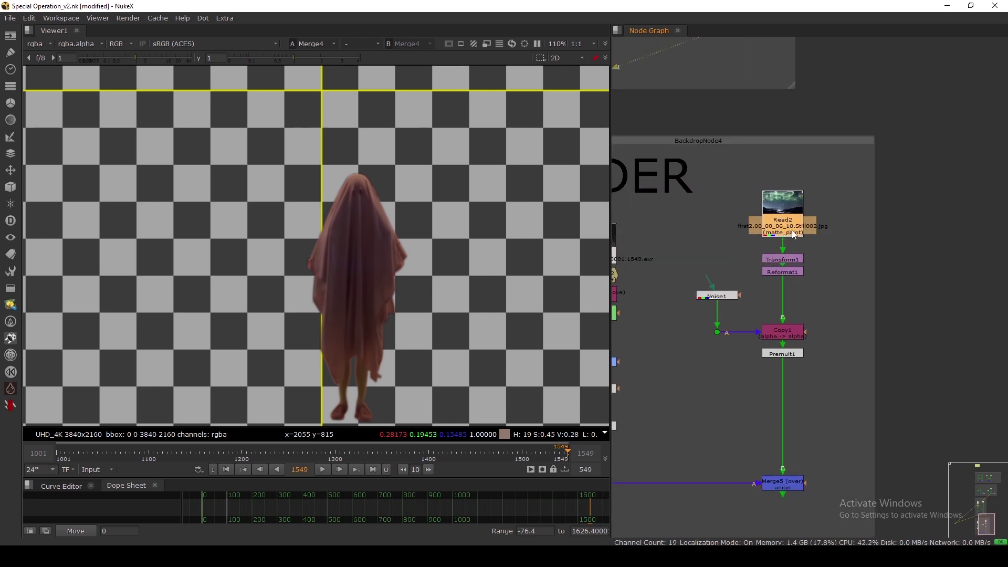
{"action": "key", "text": "1"}
{"action": "scroll", "coordinate": [428, 306], "scroll_direction": "down", "scroll_amount": 5}
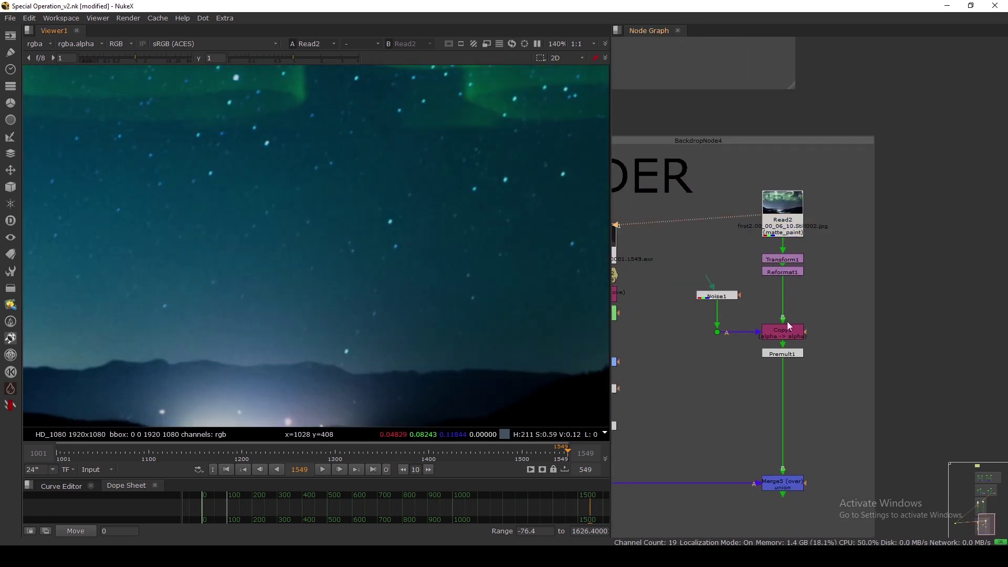
View Copy1's output and check the noise alpha copied into the sky image
{"action": "left_click", "coordinate": [783, 331]}
{"action": "key", "text": "1"}
{"action": "key", "text": "a"}
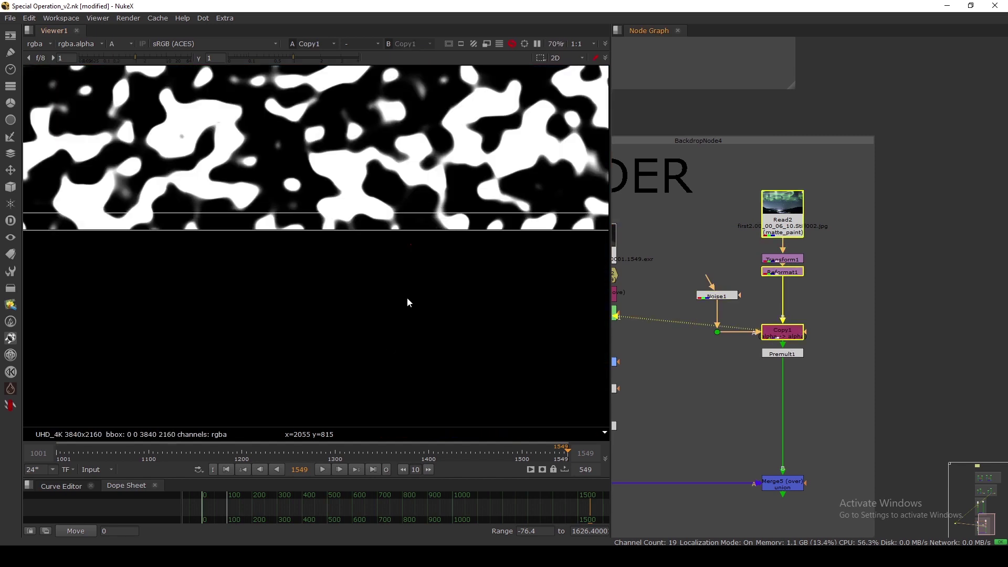
{"action": "key", "text": "a"}
View Premult1's output and compare its alpha with the RGB image
{"action": "left_click", "coordinate": [785, 354]}
{"action": "key", "text": "1"}
{"action": "left_click", "coordinate": [717, 296]}
{"action": "middle_click_drag", "start_coordinate": [744, 392], "coordinate": [760, 293]}
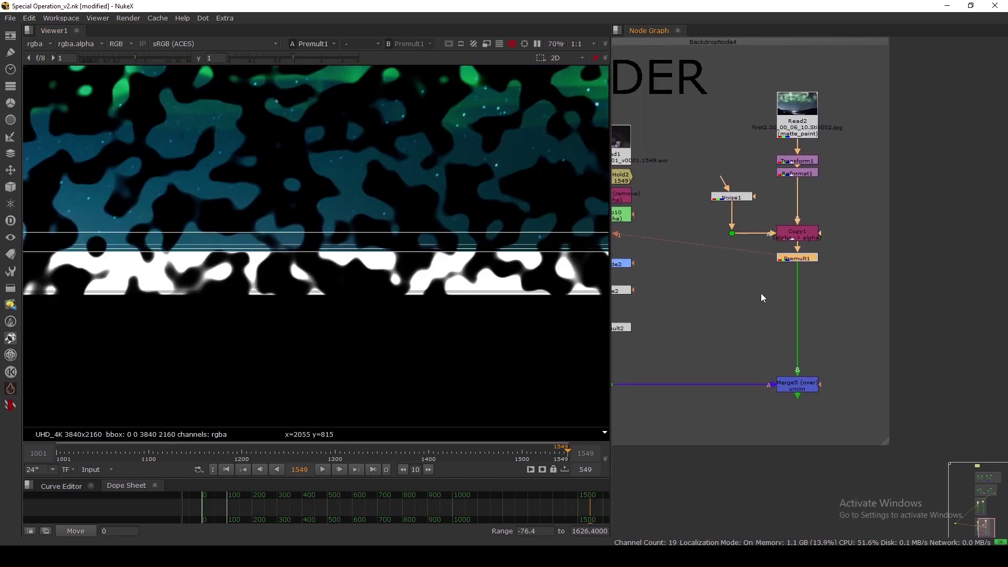
{"action": "left_click_drag", "start_coordinate": [453, 118], "coordinate": [279, 342]}
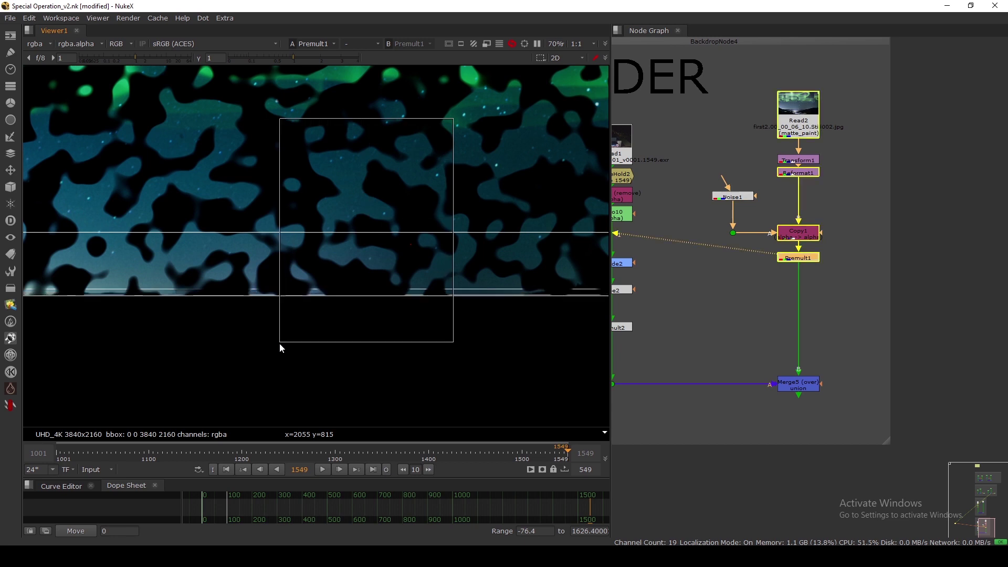
{"action": "key", "text": "a"}
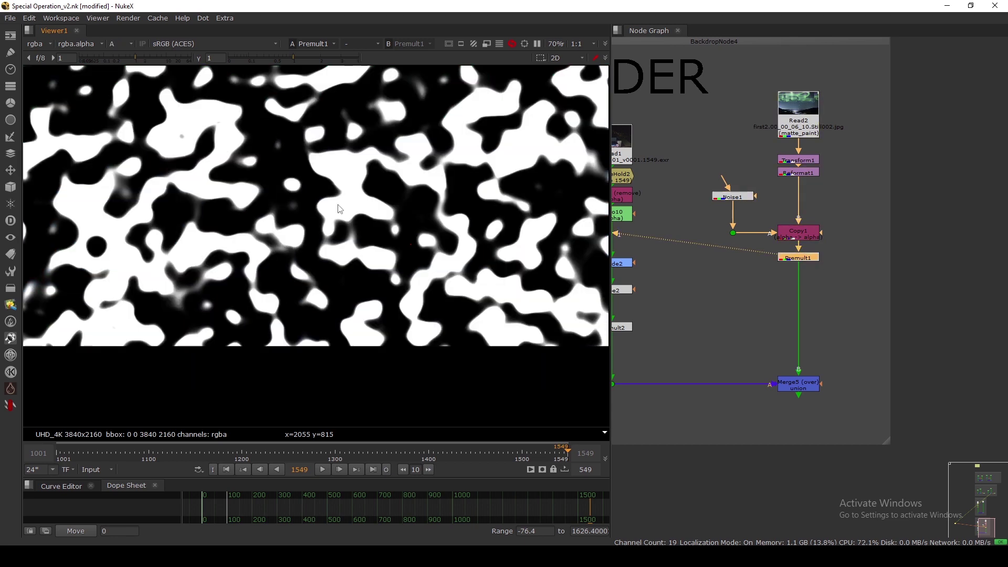
{"action": "key", "text": "a"}
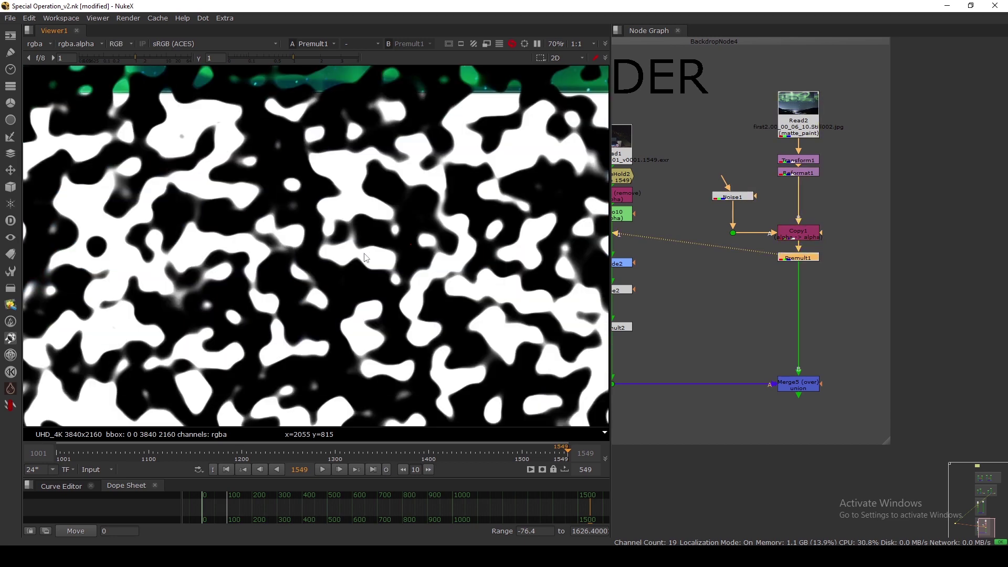
View the dot feeding Merge5's A input and Merge5's over composite of the figure on the sky
{"action": "middle_click_drag", "start_coordinate": [761, 379], "coordinate": [809, 333]}
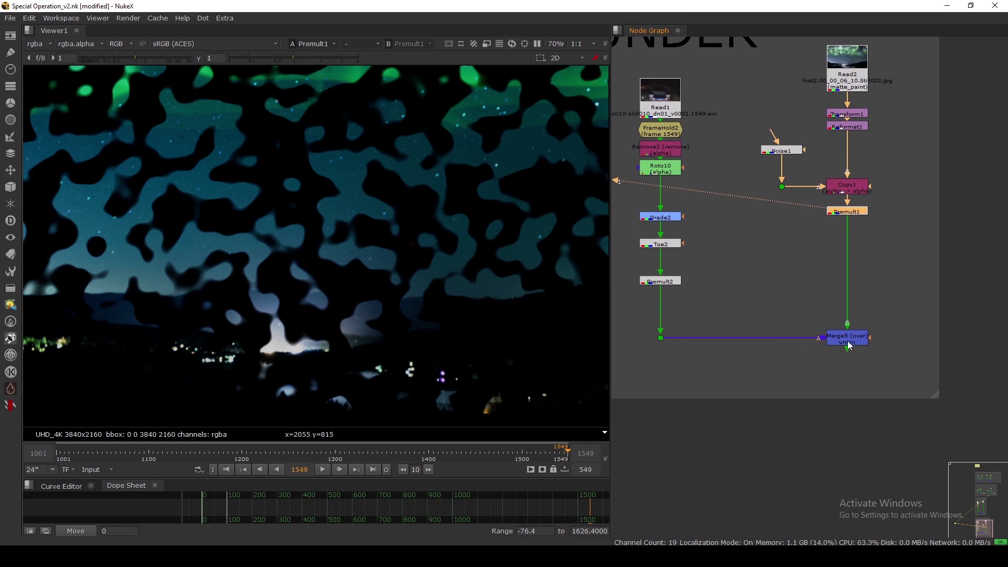
{"action": "left_click", "coordinate": [660, 337]}
{"action": "key", "text": "1"}
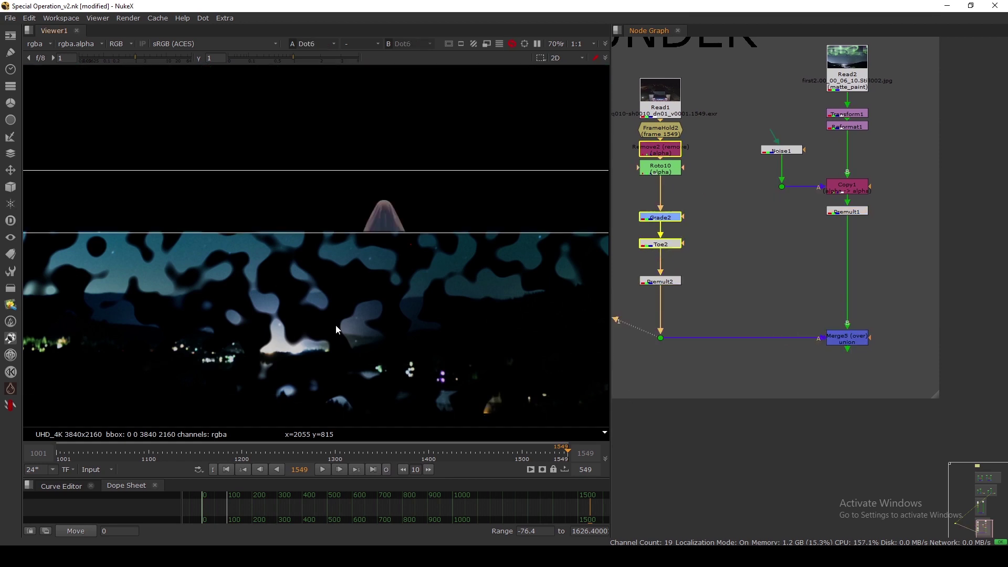
{"action": "left_click", "coordinate": [853, 338]}
{"action": "key", "text": "1"}
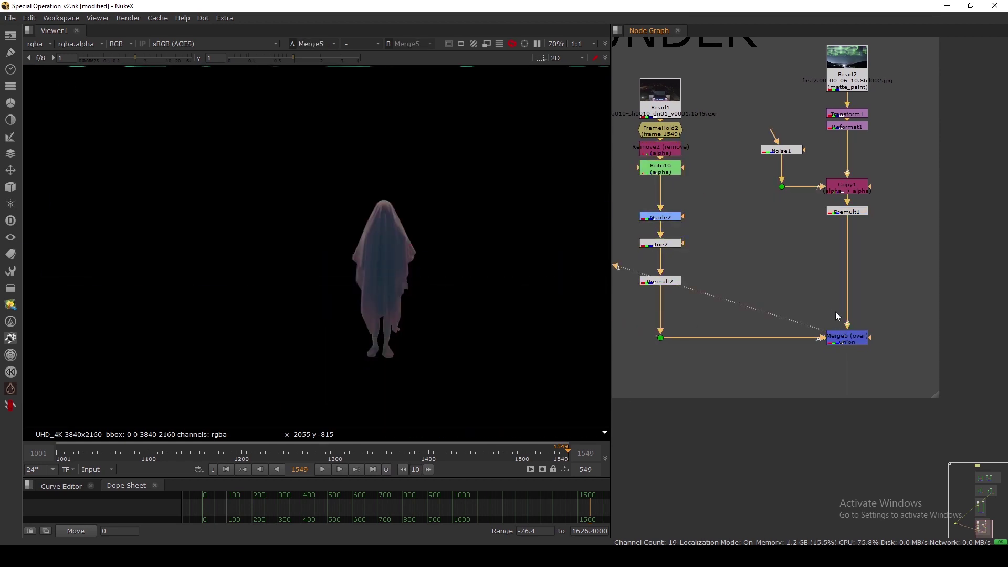
{"action": "scroll", "coordinate": [410, 297], "scroll_direction": "up", "scroll_amount": 2}
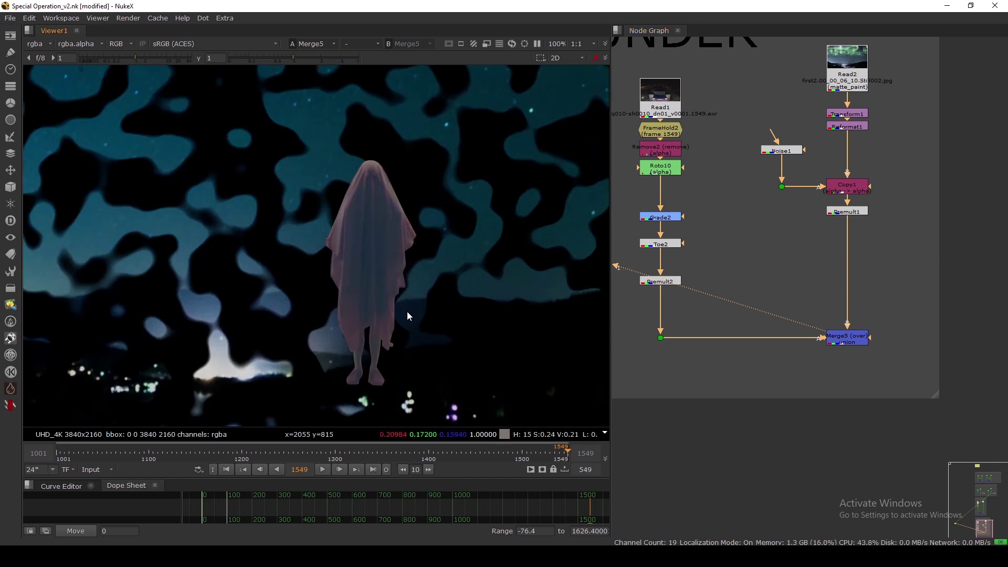
Check Merge5's properties, close them, and swap its A and B inputs to put the sky over the figure
{"action": "middle_click_drag", "start_coordinate": [832, 317], "coordinate": [775, 295]}
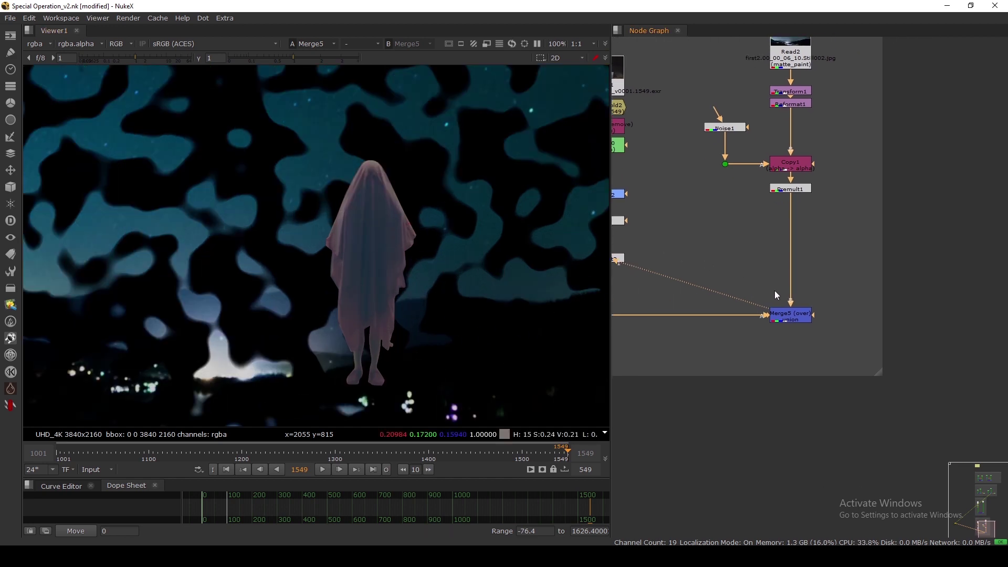
{"action": "double_click", "coordinate": [796, 318]}
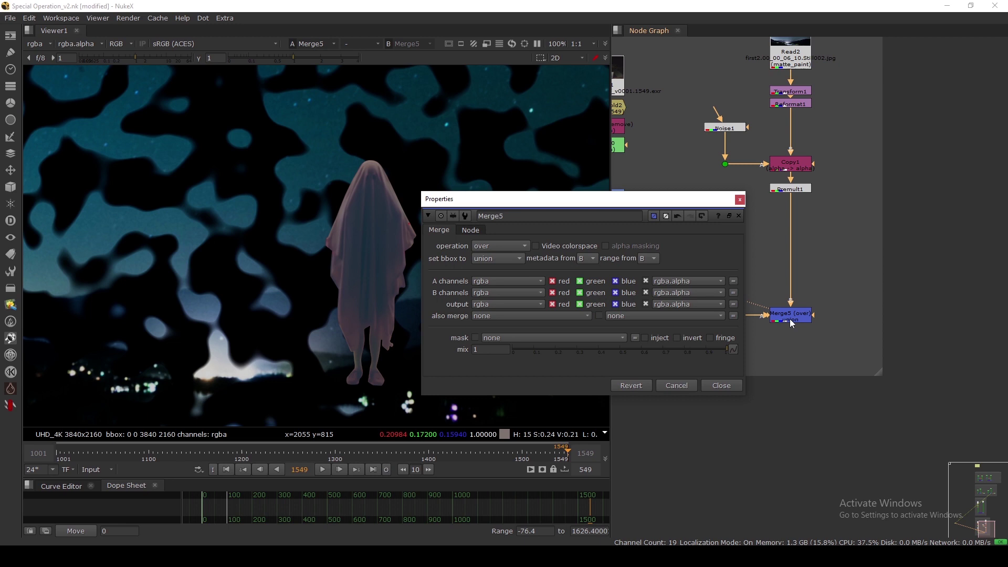
{"action": "left_click", "coordinate": [735, 383]}
{"action": "left_click", "coordinate": [792, 319]}
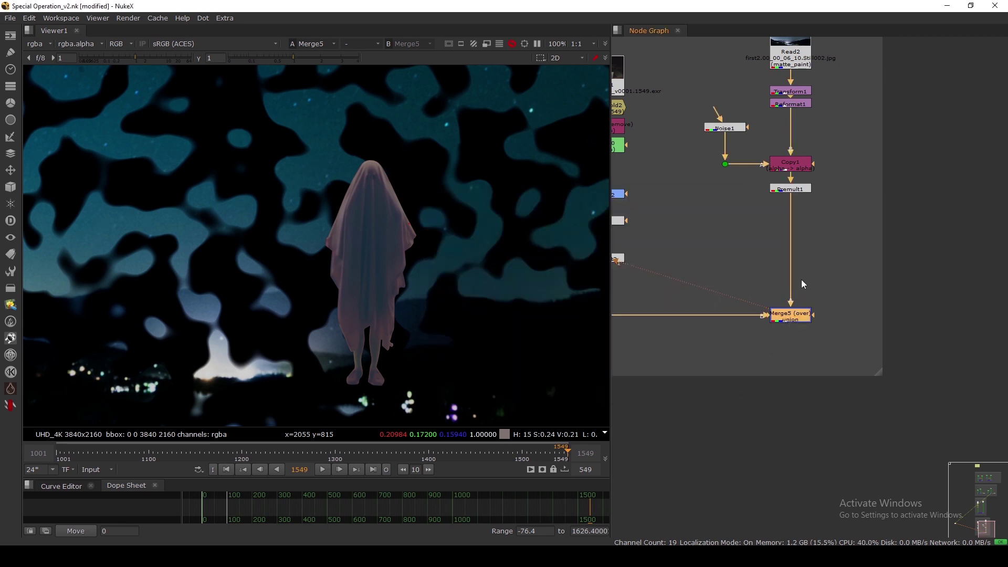
{"action": "scroll", "coordinate": [766, 315], "scroll_direction": "up", "scroll_amount": 1}
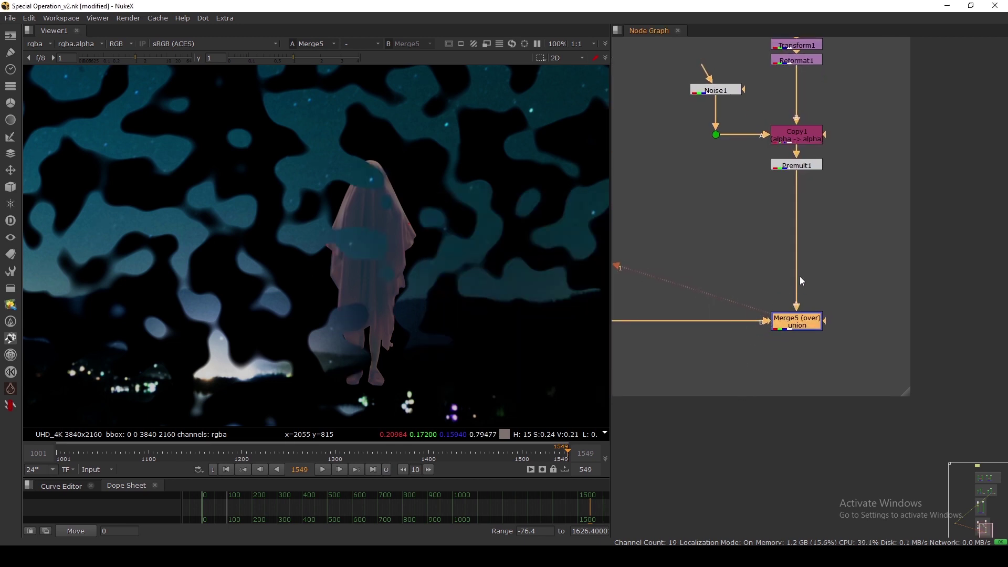
{"action": "left_click", "coordinate": [826, 283]}
{"action": "left_click", "coordinate": [794, 324]}
Examine the swapped branches in the UNDER setup and restore Merge5's original A and B input order
{"action": "scroll", "coordinate": [805, 328], "scroll_direction": "down", "scroll_amount": 2}
{"action": "middle_click_drag", "start_coordinate": [799, 158], "coordinate": [799, 183]}
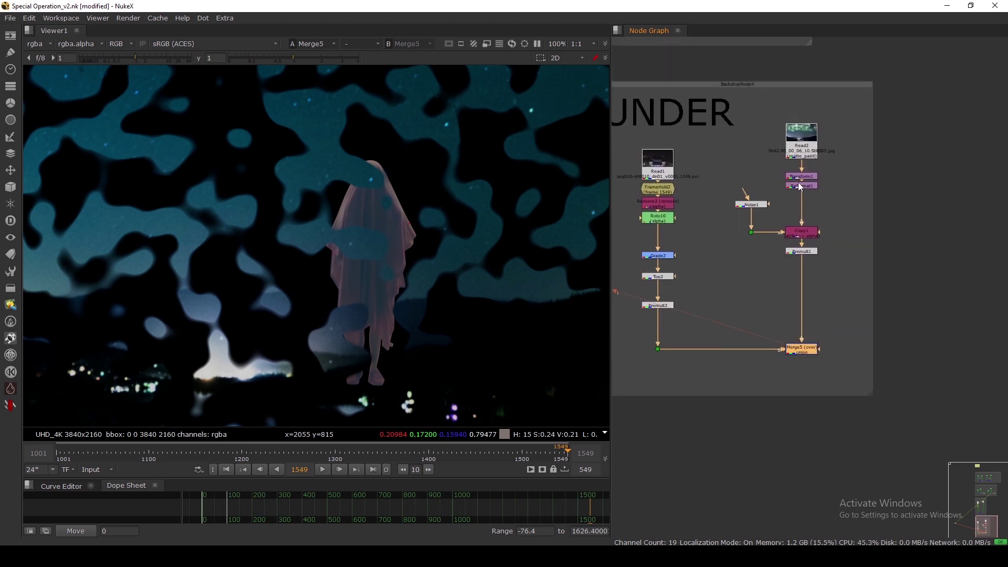
{"action": "left_click_drag", "start_coordinate": [844, 97], "coordinate": [731, 419]}
{"action": "left_click", "coordinate": [640, 338]}
{"action": "scroll", "coordinate": [809, 352], "scroll_direction": "up", "scroll_amount": 2}
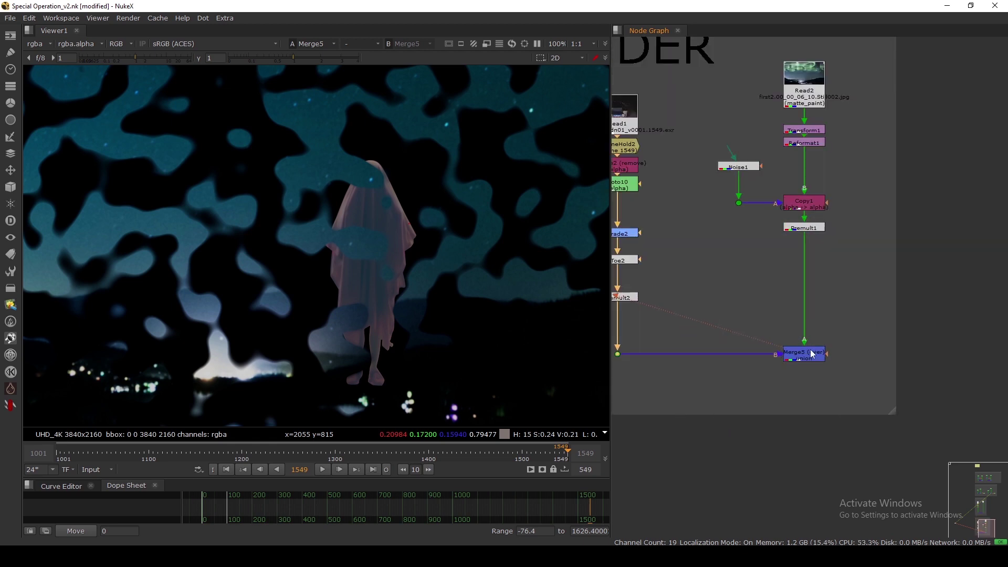
{"action": "left_click", "coordinate": [810, 355]}
{"action": "key", "text": "shift+x"}
{"action": "left_click", "coordinate": [790, 344]}
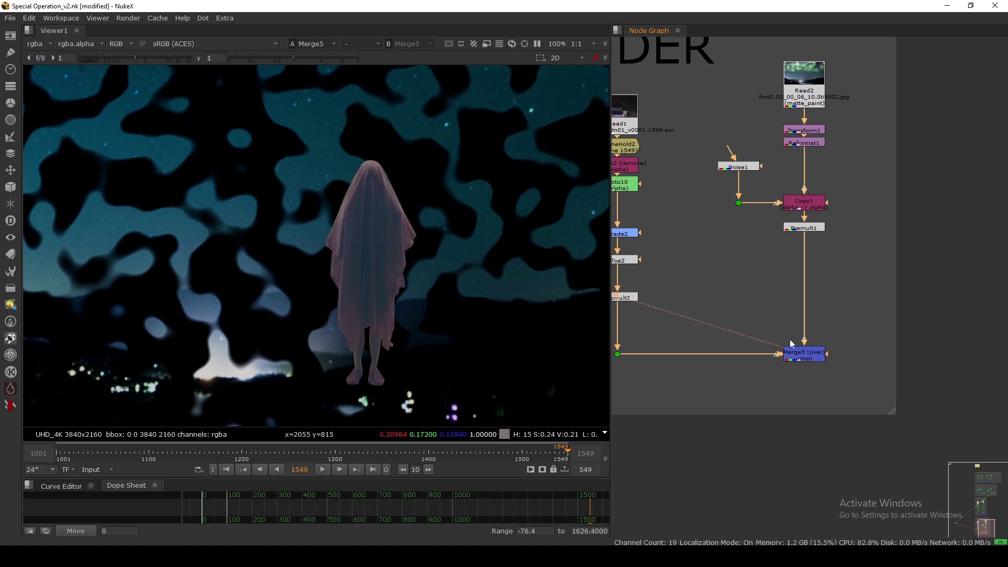
Move Grade2, Toe2 and Premult2 closer together below Roto10 to free space above the dot
{"action": "middle_click_drag", "start_coordinate": [710, 295], "coordinate": [773, 289]}
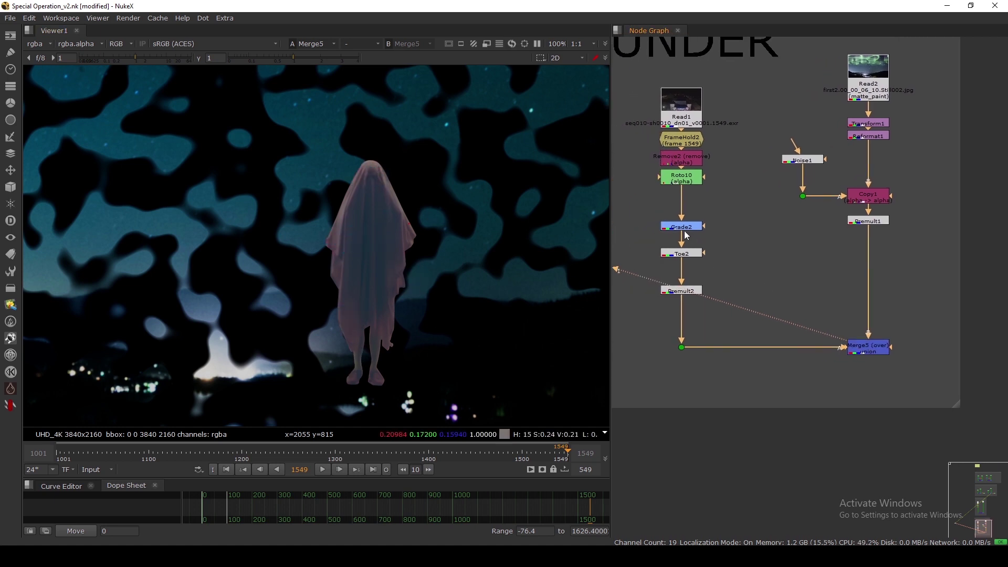
{"action": "mouse_move", "coordinate": [683, 226]}
{"action": "left_mouse_down"}
{"action": "mouse_move", "coordinate": [683, 218]}
{"action": "mouse_move", "coordinate": [682, 235]}
{"action": "left_mouse_up"}
{"action": "left_click_drag", "start_coordinate": [684, 294], "coordinate": [684, 272]}
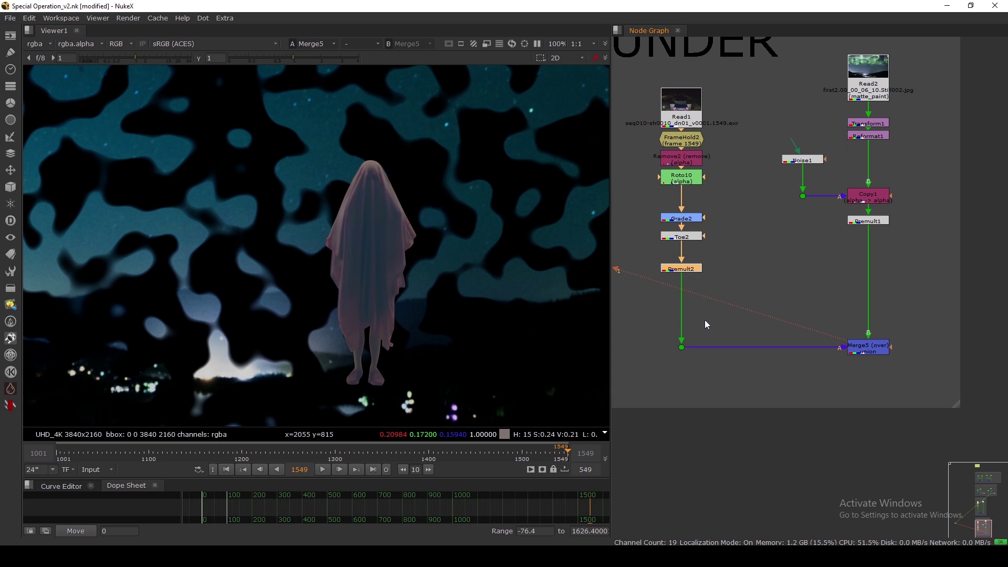
Add an over Merge between Premult2 and the dot, connect its A input to Premult1, and check its properties
{"action": "key", "text": "m"}
{"action": "left_click", "coordinate": [762, 187]}
{"action": "left_click_drag", "start_coordinate": [716, 319], "coordinate": [871, 220]}
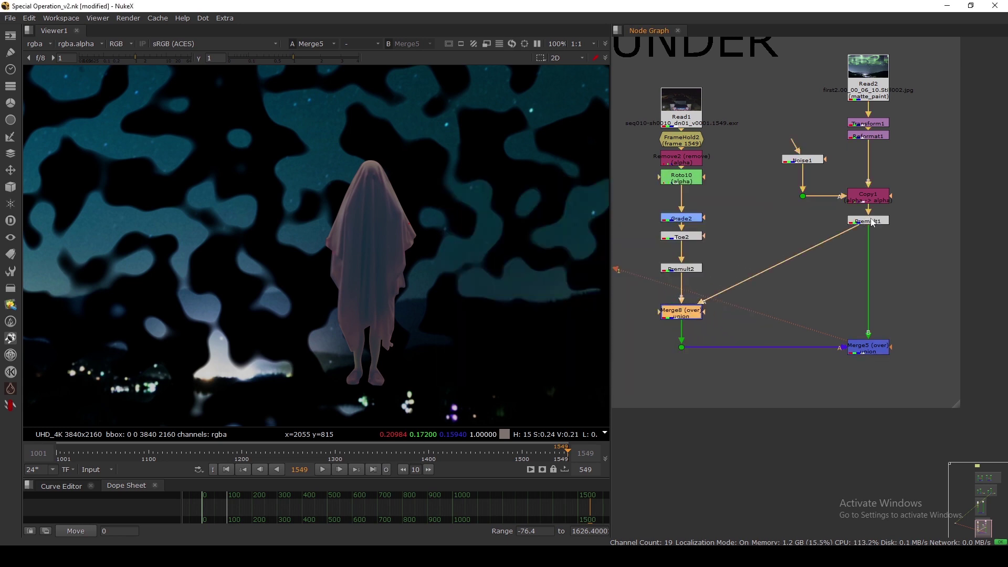
{"action": "double_click", "coordinate": [681, 312]}
{"action": "left_click", "coordinate": [763, 185]}
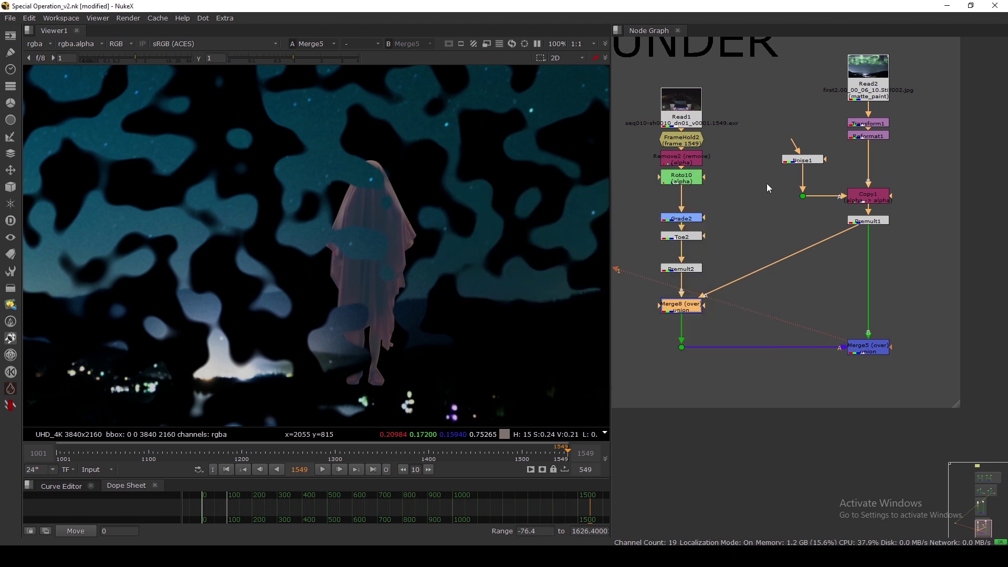
Set Merge8's operation to stencil, close its properties, and view the composite from Merge5
{"action": "key", "text": "1"}
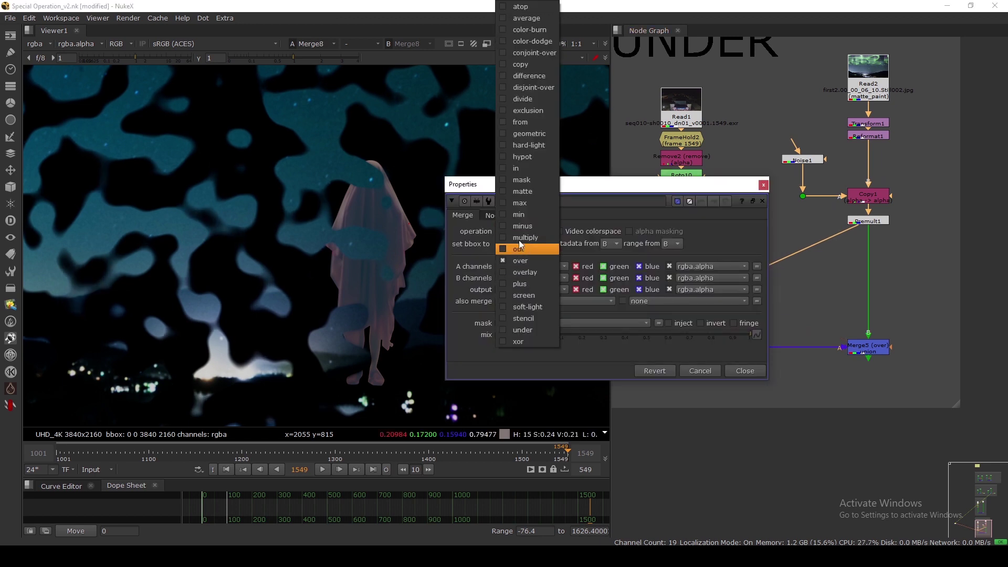
{"action": "left_click", "coordinate": [525, 318]}
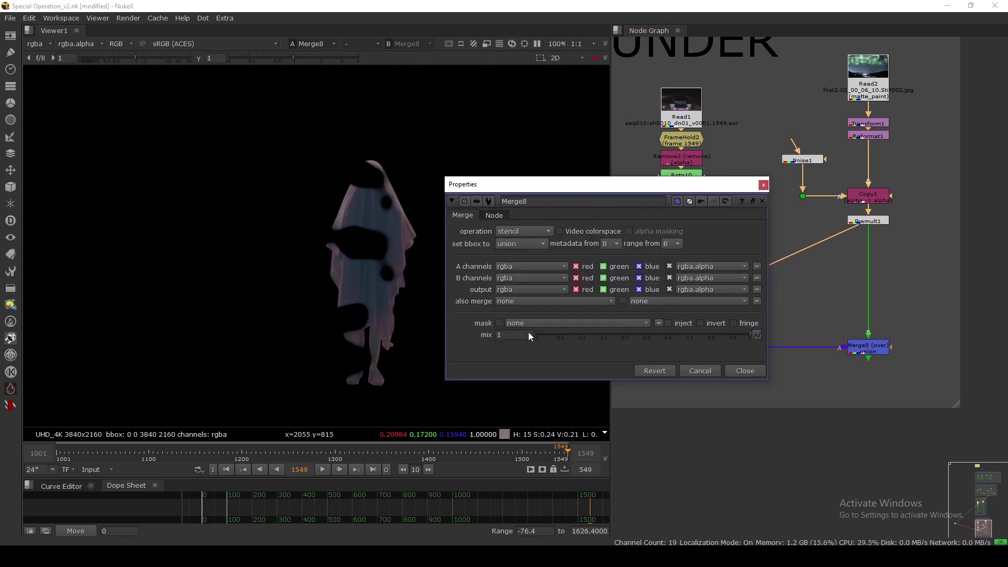
{"action": "left_click", "coordinate": [744, 371]}
{"action": "left_click", "coordinate": [866, 346]}
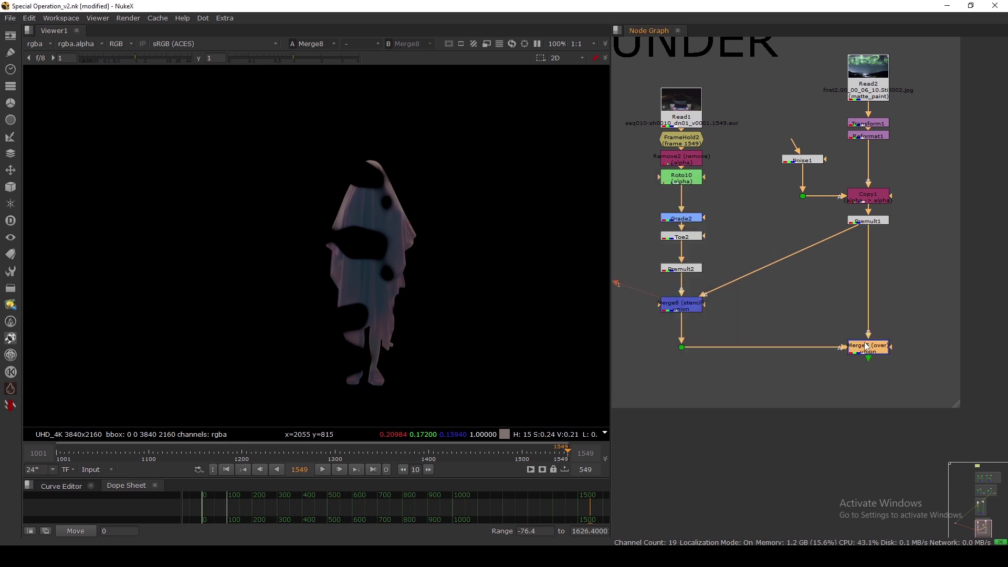
{"action": "key", "text": "1"}
Check Merge8's stencil settings and examine up close how the sky shapes overlap the figure in Merge5's output
{"action": "left_click", "coordinate": [858, 325]}
{"action": "double_click", "coordinate": [697, 308]}
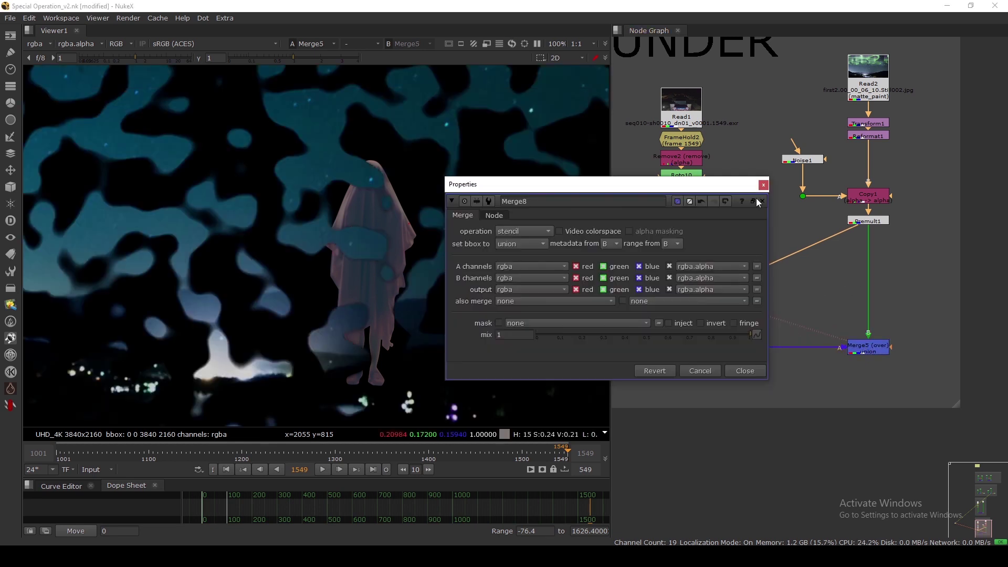
{"action": "left_click", "coordinate": [765, 180]}
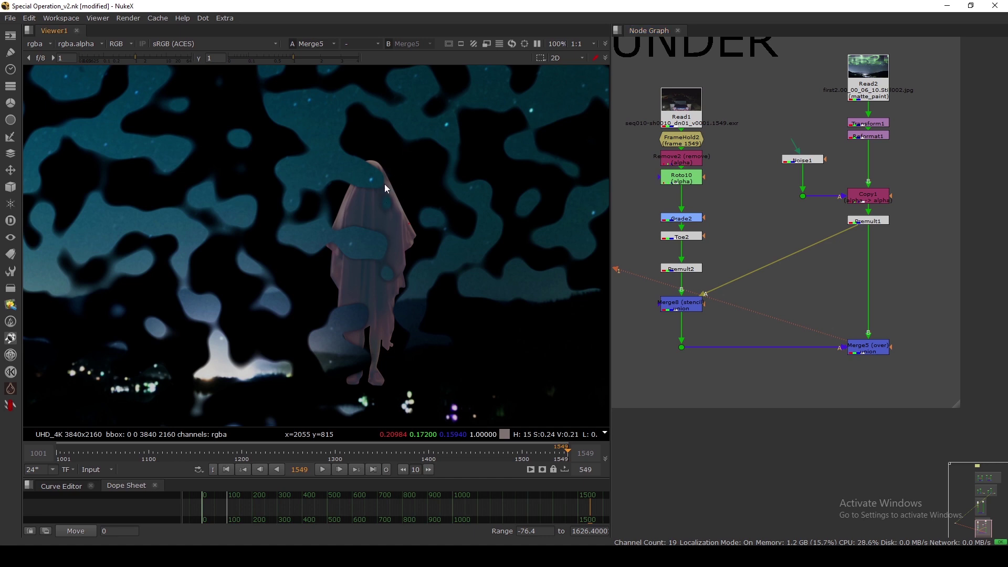
{"action": "middle_click_drag", "start_coordinate": [361, 191], "coordinate": [368, 213]}
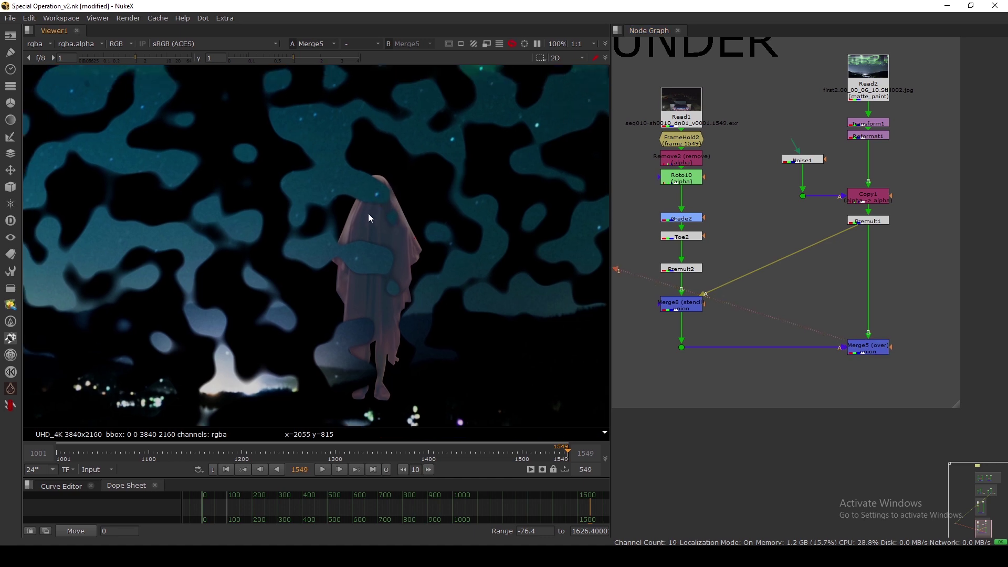
{"action": "middle_click_drag", "start_coordinate": [364, 172], "coordinate": [341, 195], "text": "alt"}
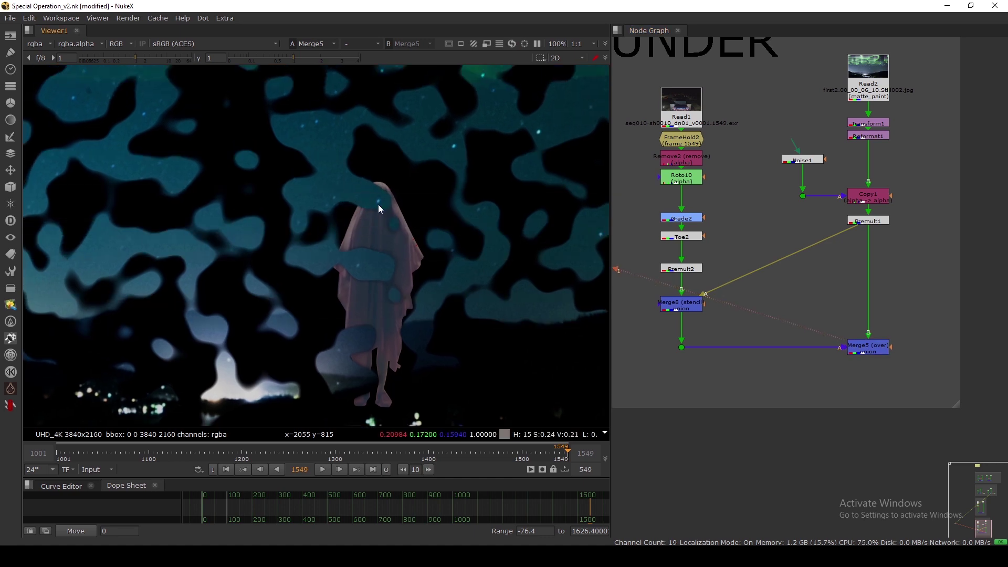
{"action": "left_click", "coordinate": [680, 306]}
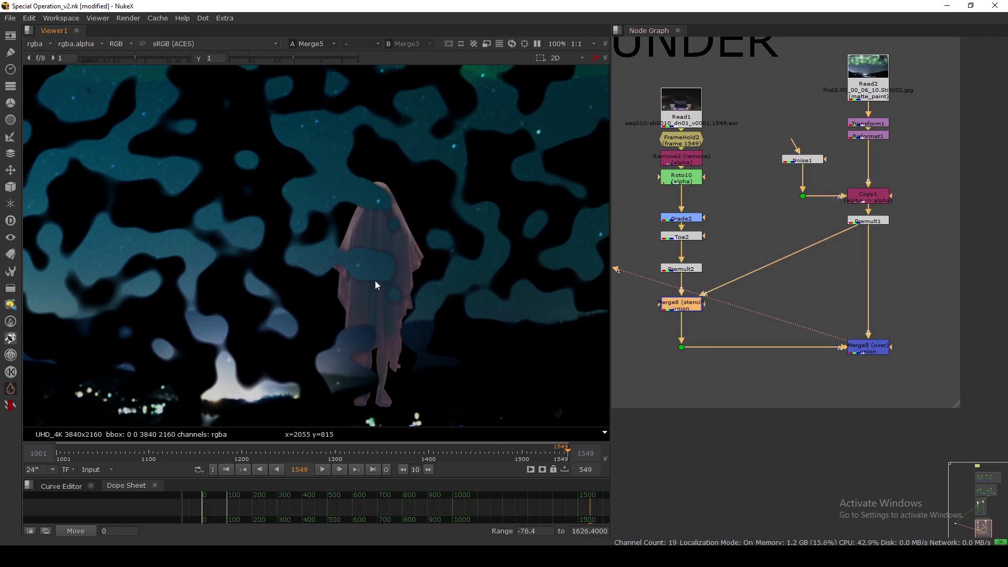
{"action": "scroll", "coordinate": [402, 259], "scroll_direction": "up", "scroll_amount": 2}
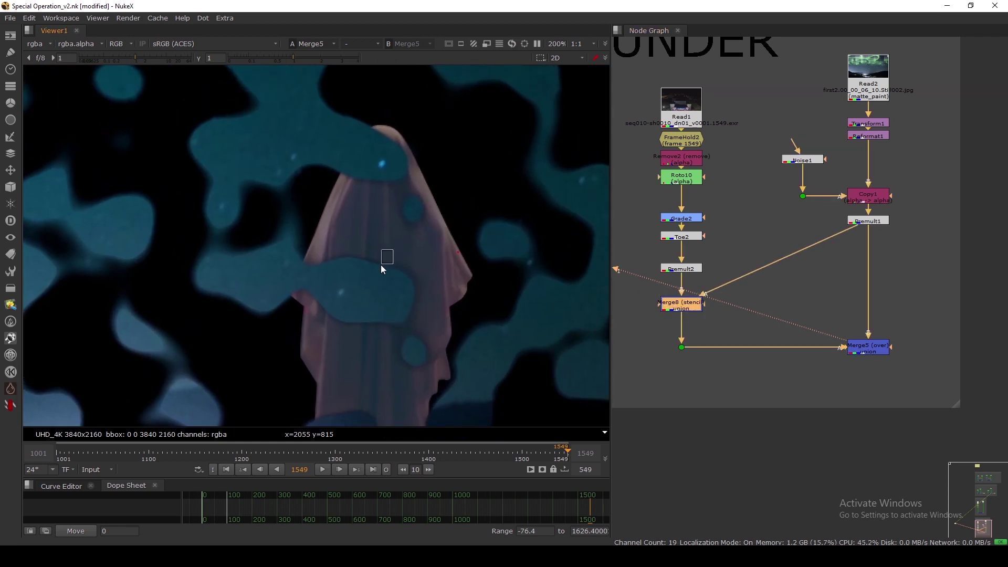
{"action": "middle_click_drag", "start_coordinate": [391, 344], "coordinate": [386, 267]}
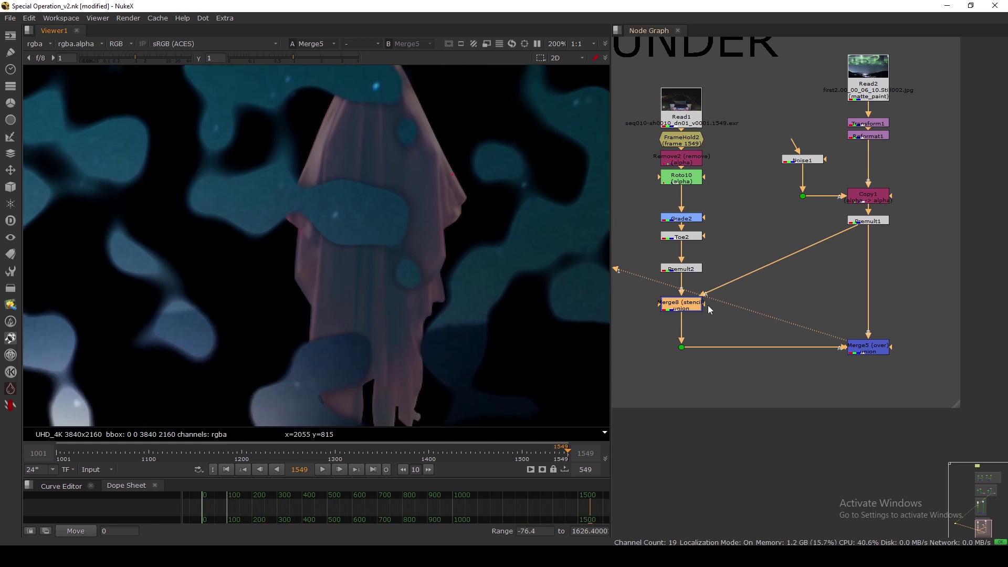
Delete the stencil Merge8 below Premult2 and set Merge5's operation to under
{"action": "key", "text": "Delete"}
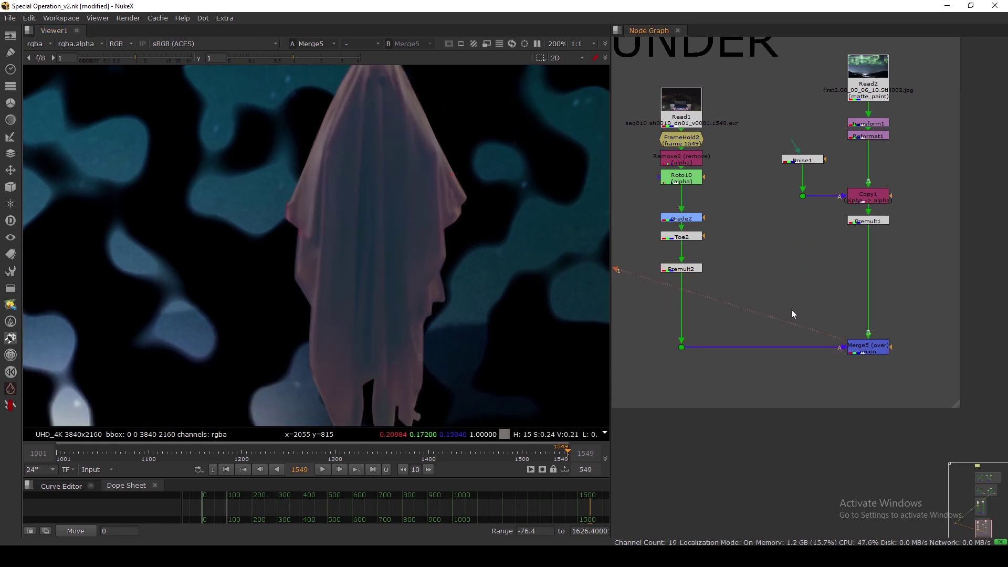
{"action": "double_click", "coordinate": [869, 351]}
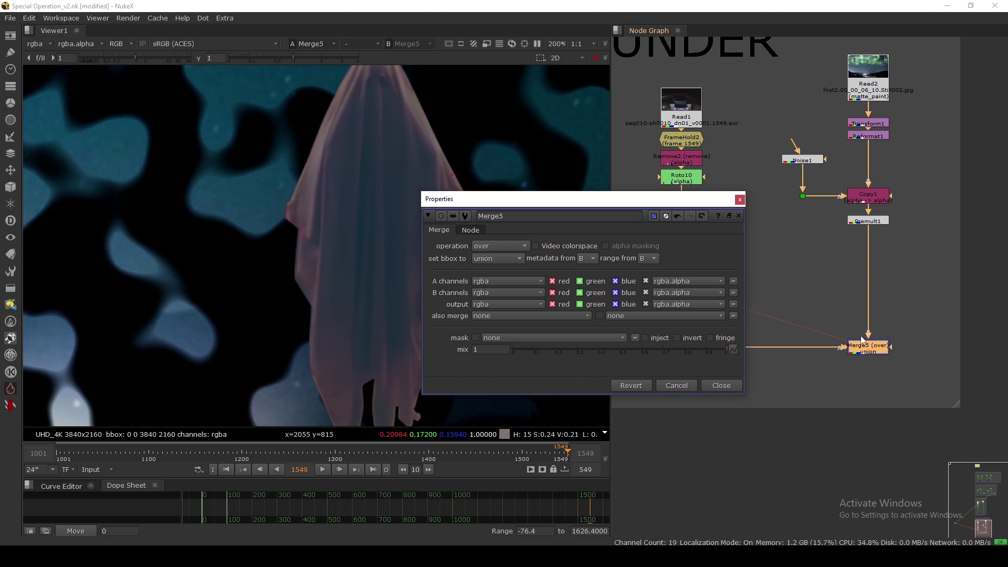
{"action": "left_click", "coordinate": [496, 245]}
{"action": "left_click", "coordinate": [499, 331]}
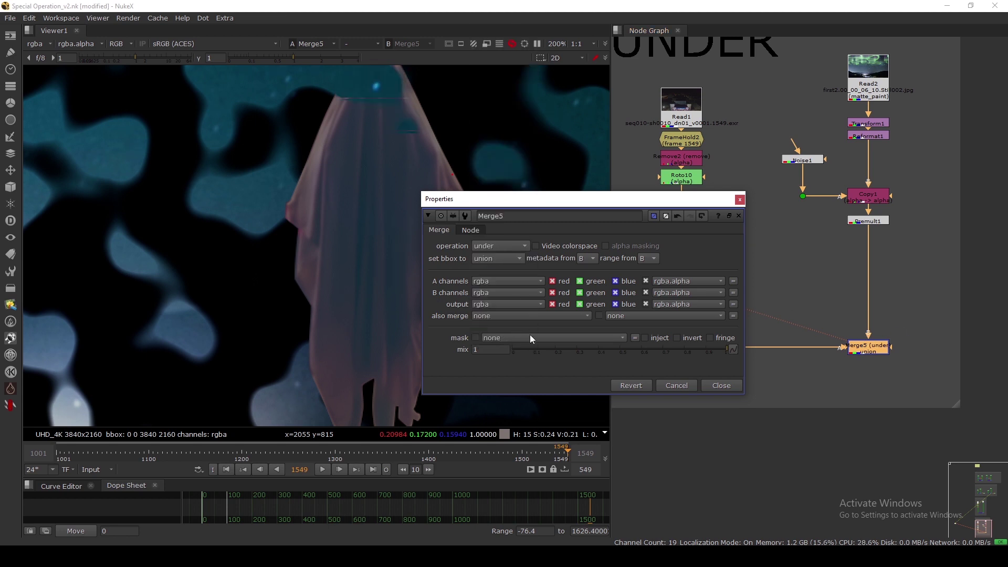
{"action": "left_click", "coordinate": [706, 383]}
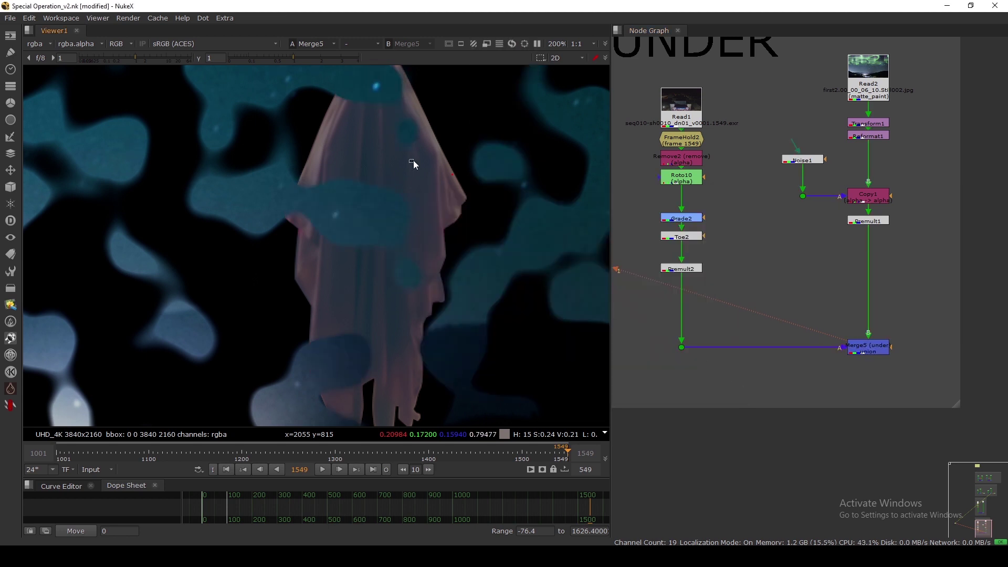
Examine Merge5's under result where the sky shapes cover the figure
{"action": "left_click", "coordinate": [867, 351]}
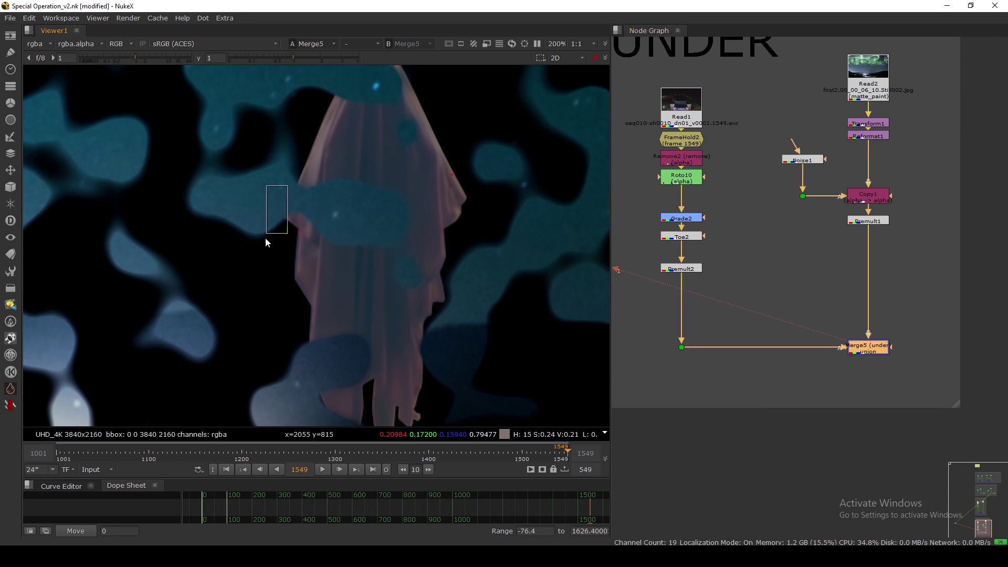
{"action": "scroll", "coordinate": [450, 267], "scroll_direction": "down", "scroll_amount": 2}
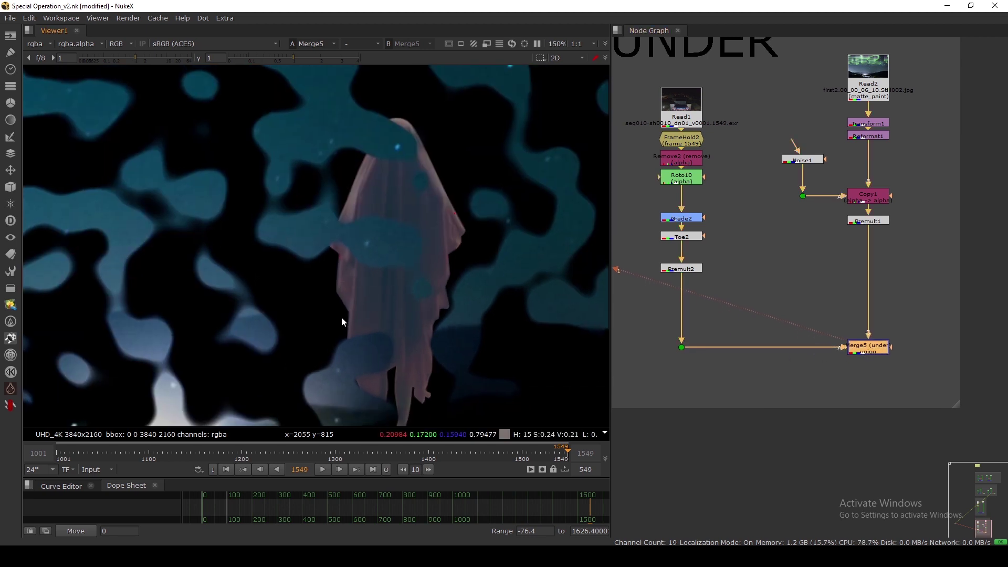
{"action": "left_click_drag", "start_coordinate": [306, 298], "coordinate": [387, 322]}
{"action": "left_click_drag", "start_coordinate": [874, 354], "coordinate": [826, 341]}
{"action": "key", "text": "ctrl+z"}
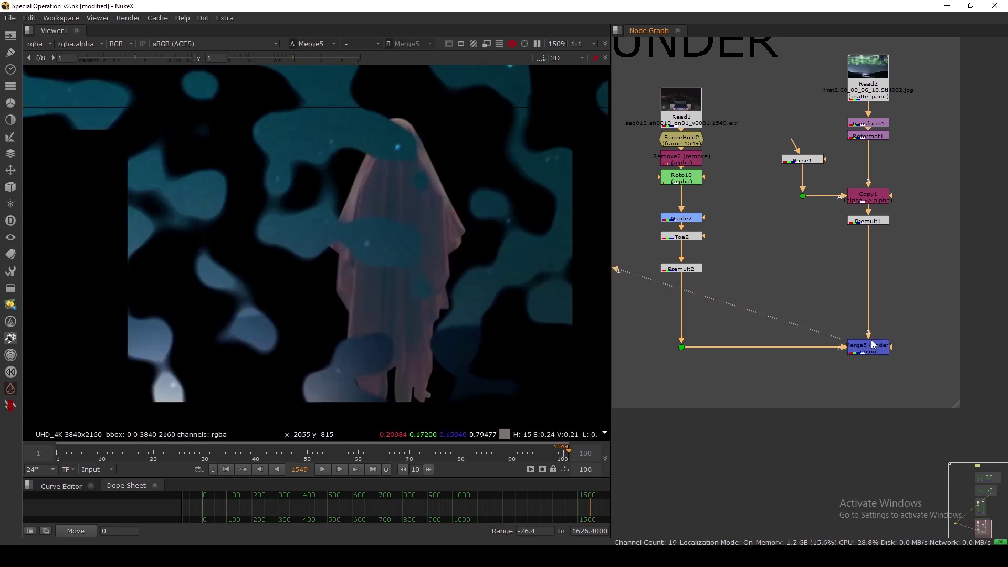
{"action": "scroll", "coordinate": [866, 345], "scroll_direction": "up", "scroll_amount": 4}
{"action": "left_click_drag", "start_coordinate": [941, 300], "coordinate": [791, 391]}
{"action": "scroll", "coordinate": [821, 365], "scroll_direction": "down", "scroll_amount": 4}
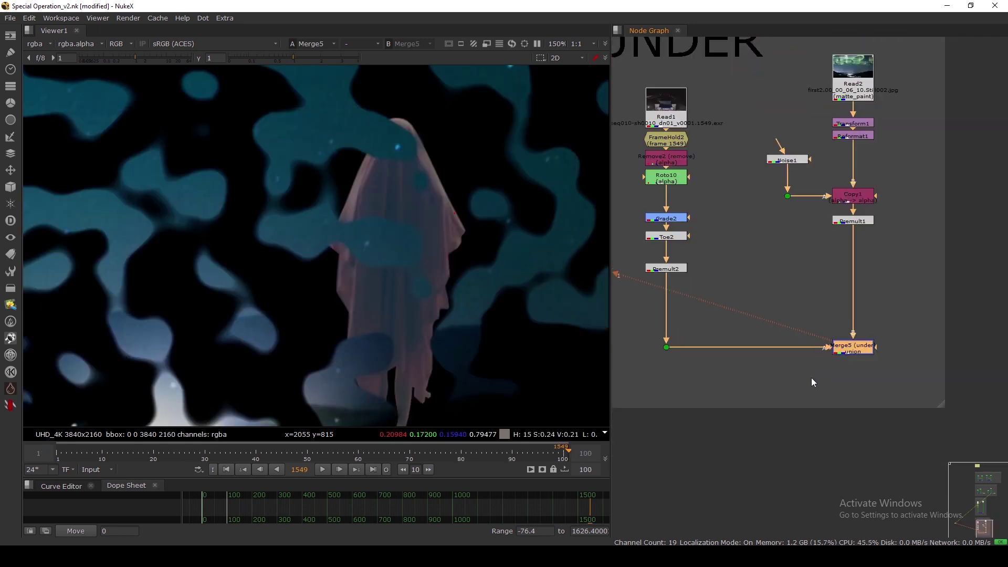